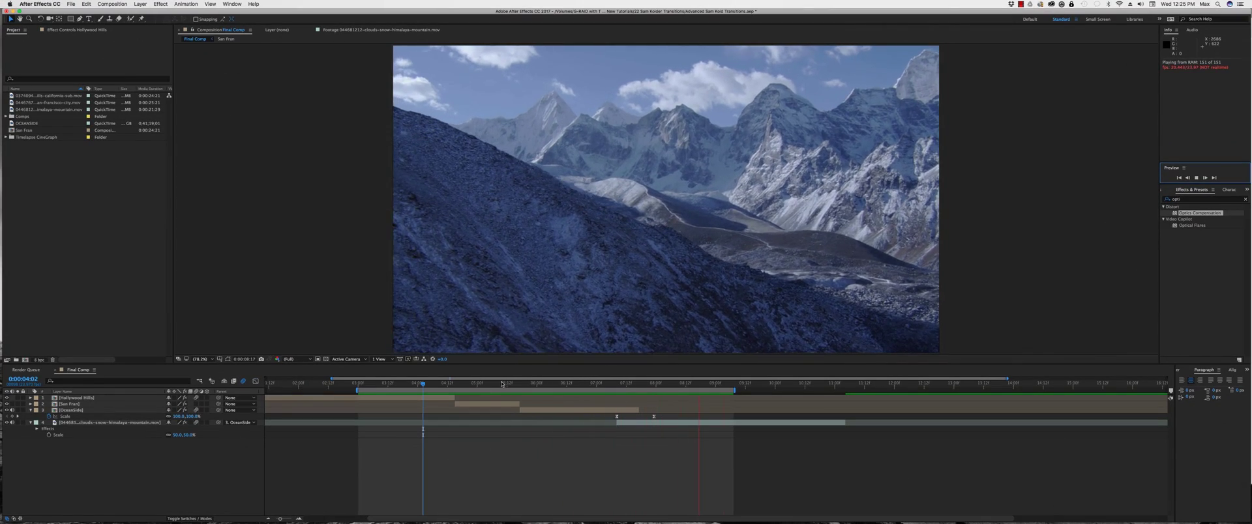
# Preview the existing transition and select the San Francisco city clip in the Project panel
pyautogui.moveTo(501, 385)
pyautogui.mouseDown()
pyautogui.moveTo(489, 383)
pyautogui.moveTo(537, 388)
pyautogui.moveTo(514, 392)
pyautogui.mouseUp()
pyautogui.press('space')
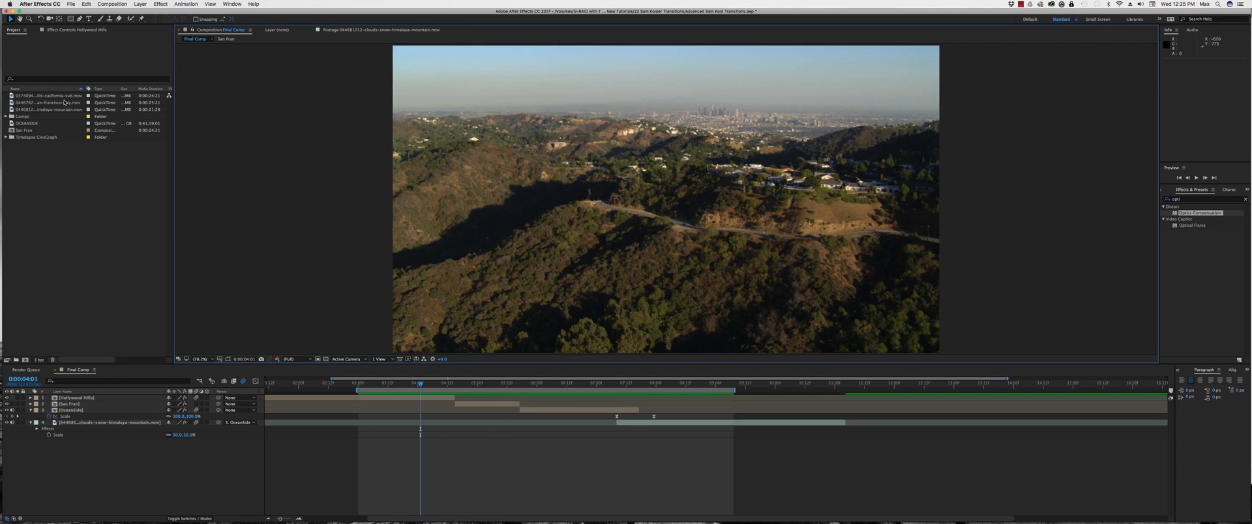
pyautogui.click(63, 103)
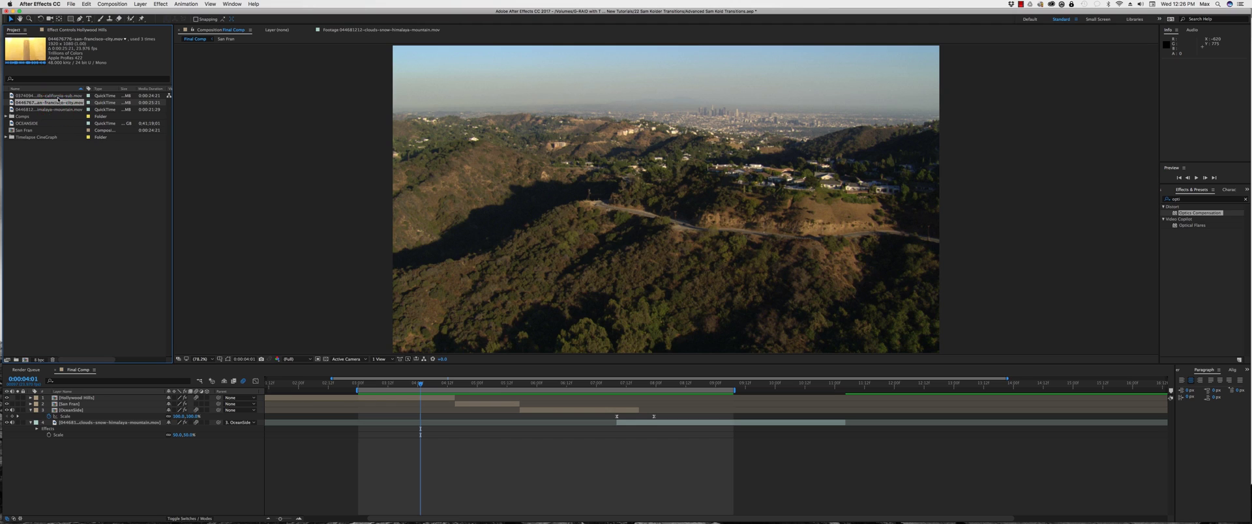
pyautogui.click(58, 102)
pyautogui.click(43, 110)
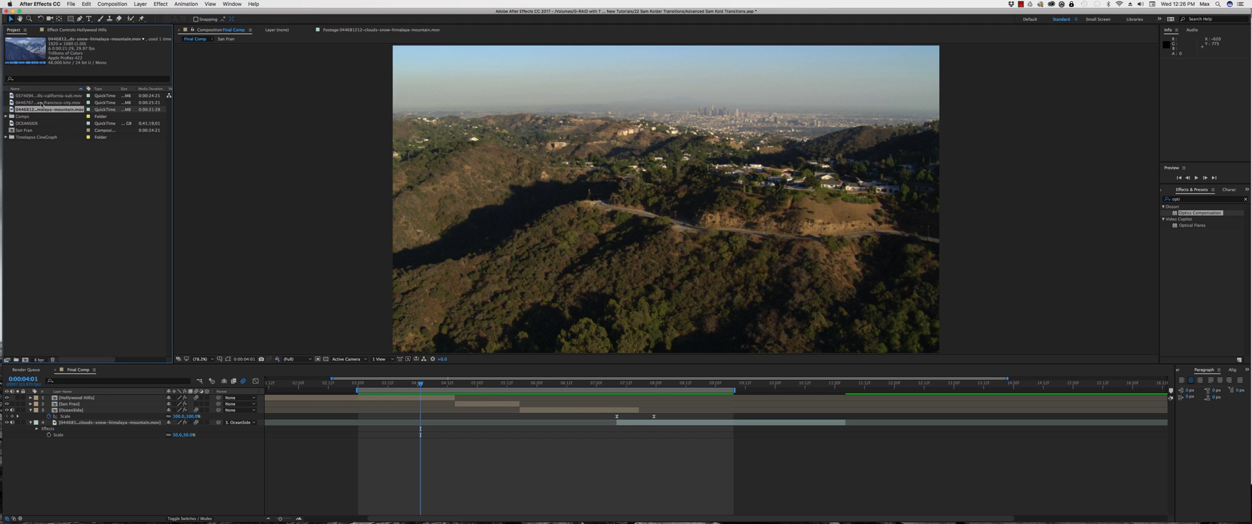
# Create a new composition from san-francisco-city.mov and set the time to 0:00:02:23
pyautogui.moveTo(42, 102); pyautogui.dragTo(25, 359)
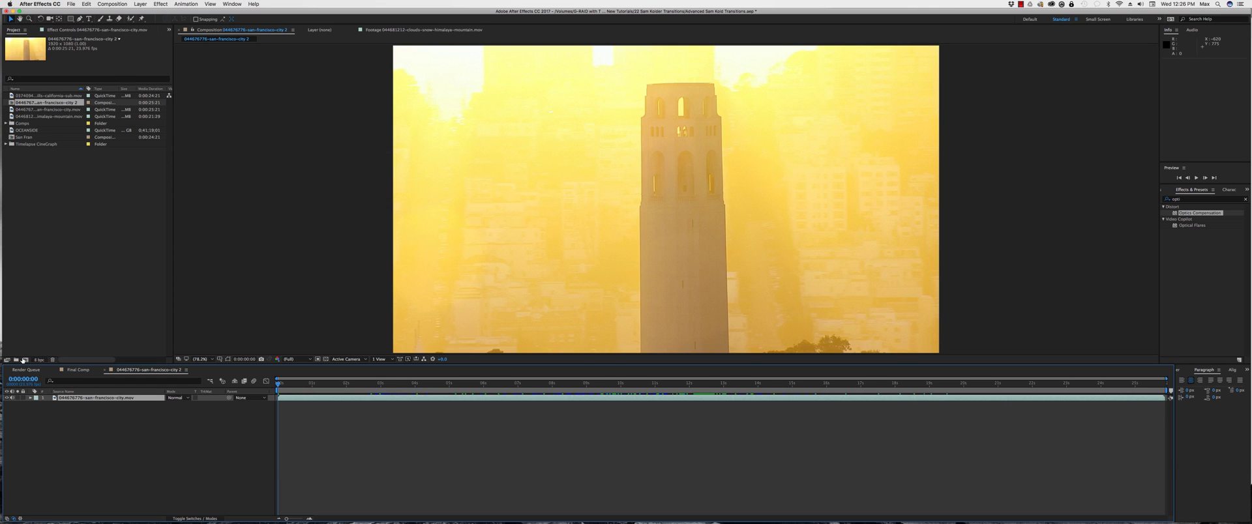
pyautogui.moveTo(369, 378); pyautogui.dragTo(607, 382)
pyautogui.press('space')
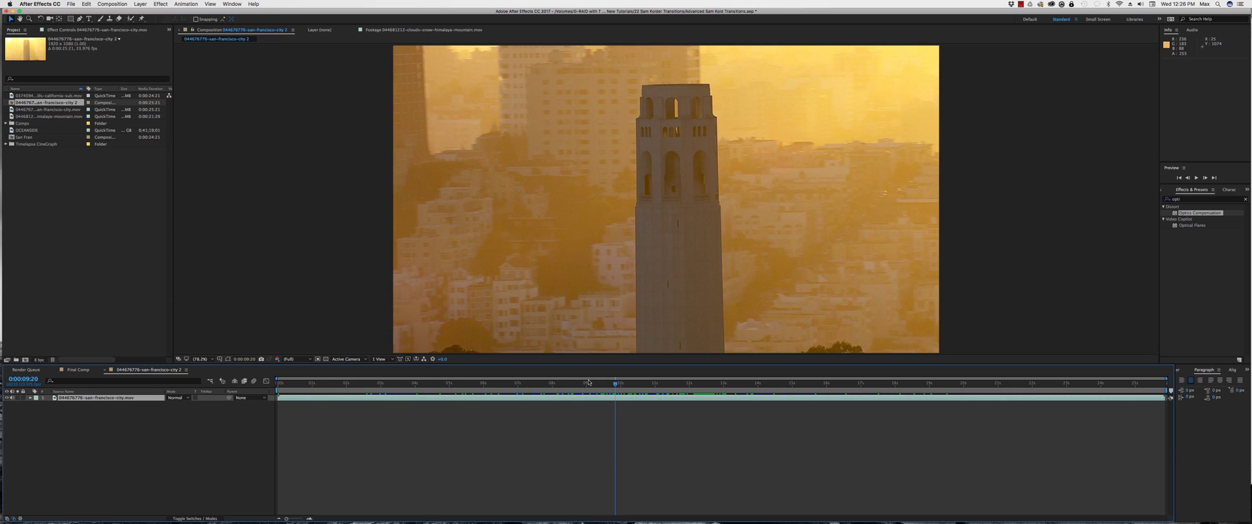
pyautogui.click(380, 382)
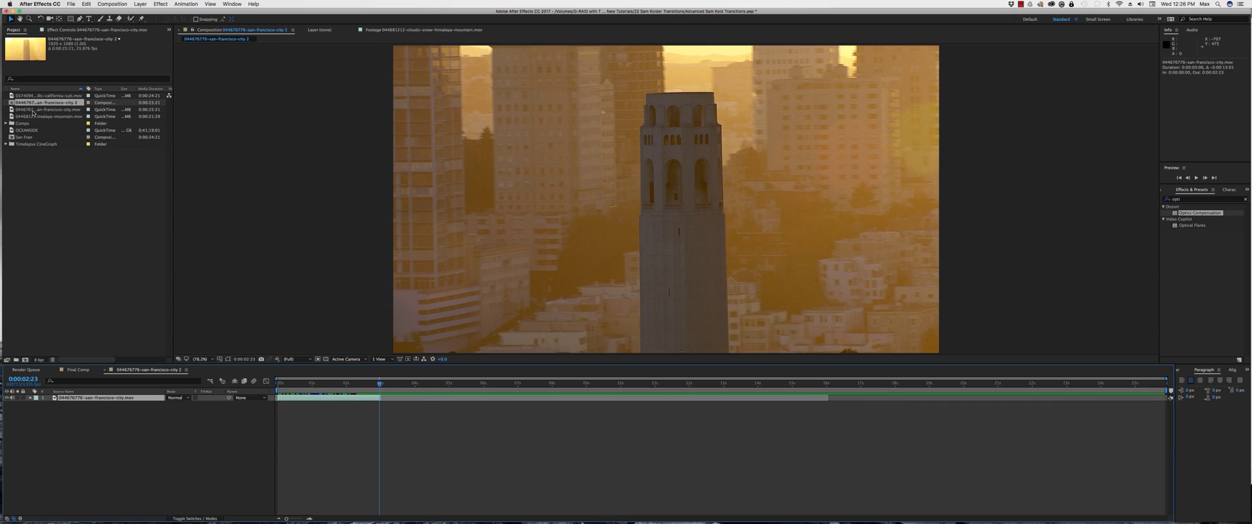
# Add the OCEANSIDE footage as a layer below the city clip, around 0:00:02:16
pyautogui.click(30, 116)
pyautogui.click(16, 130)
pyautogui.moveTo(22, 154); pyautogui.dragTo(465, 384)
pyautogui.click(370, 384)
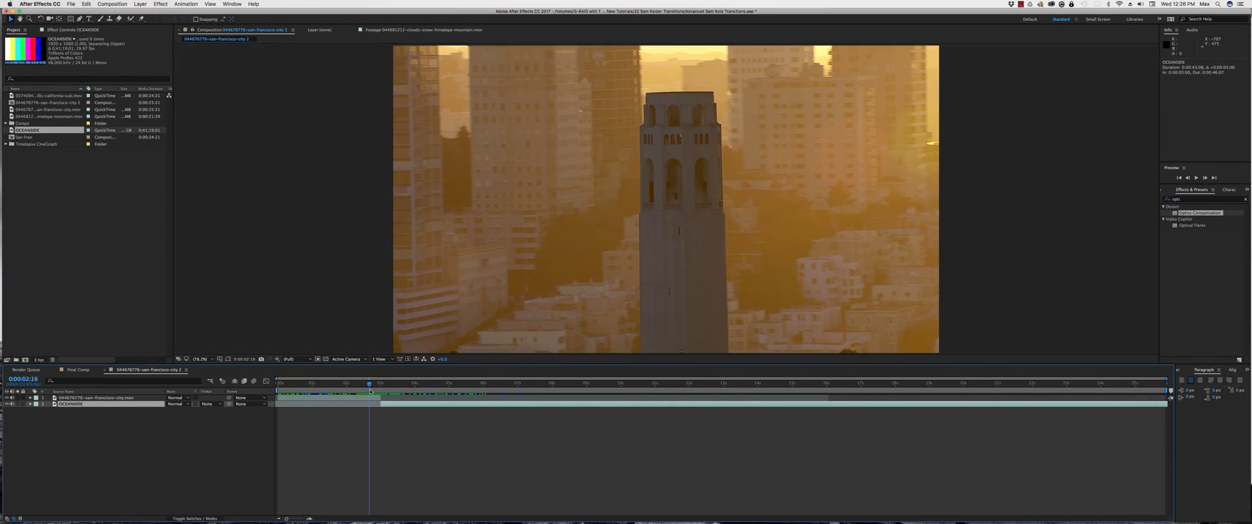
# Apply the Transform effect to the San Francisco city layer
pyautogui.click(96, 398)
pyautogui.click(106, 30)
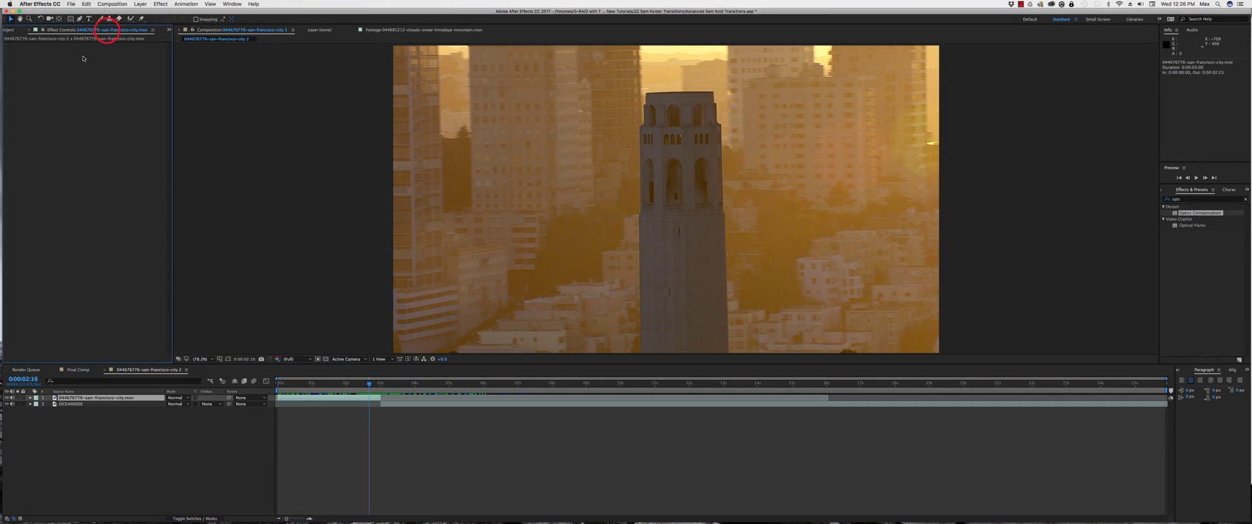
pyautogui.click(1200, 199)
pyautogui.write('tra')
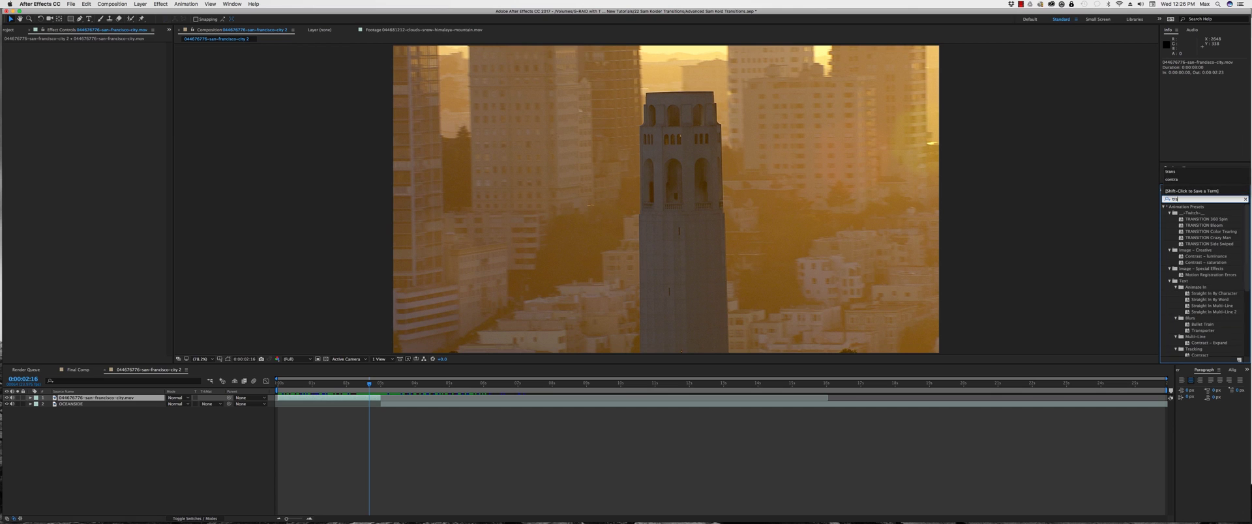
pyautogui.write('ns')
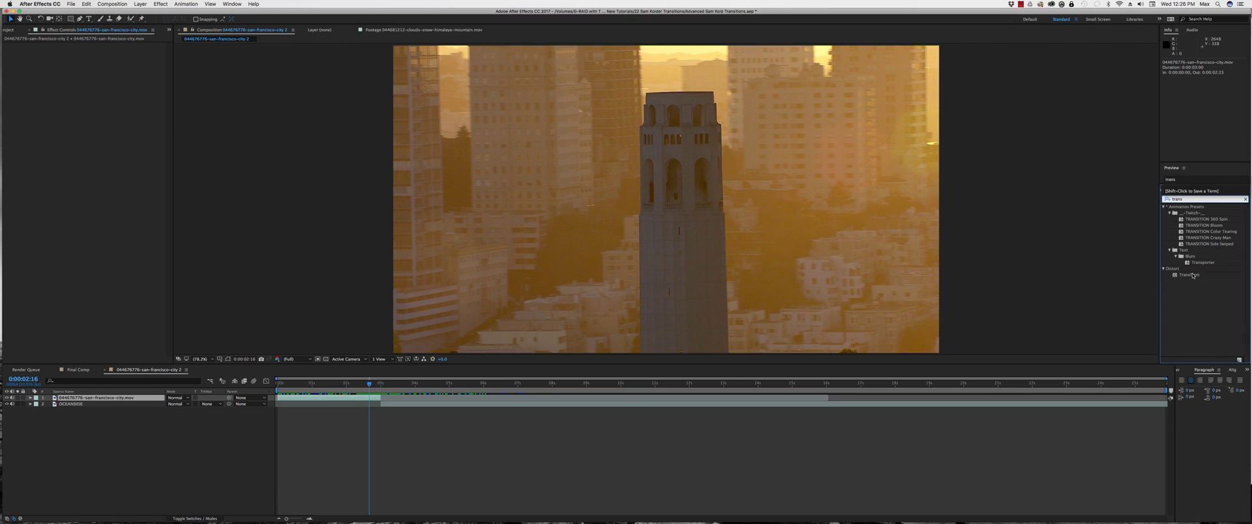
pyautogui.doubleClick(1193, 275)
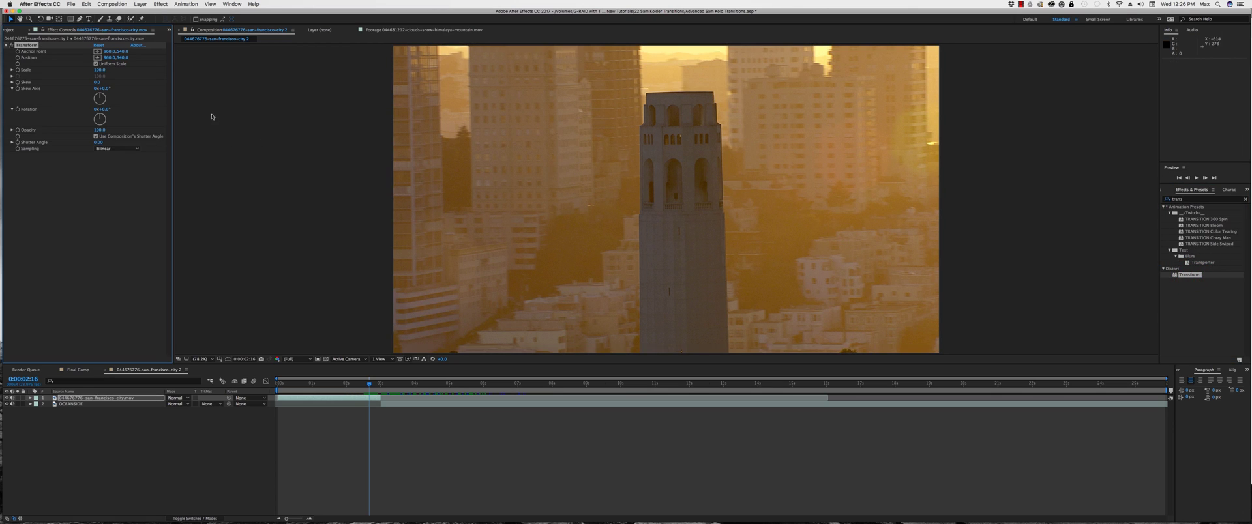
# Keyframe Transform Scale between 0:00:02:15 and 0:00:02:23, shrinking the layer toward 30%
pyautogui.moveTo(370, 385); pyautogui.dragTo(380, 384)
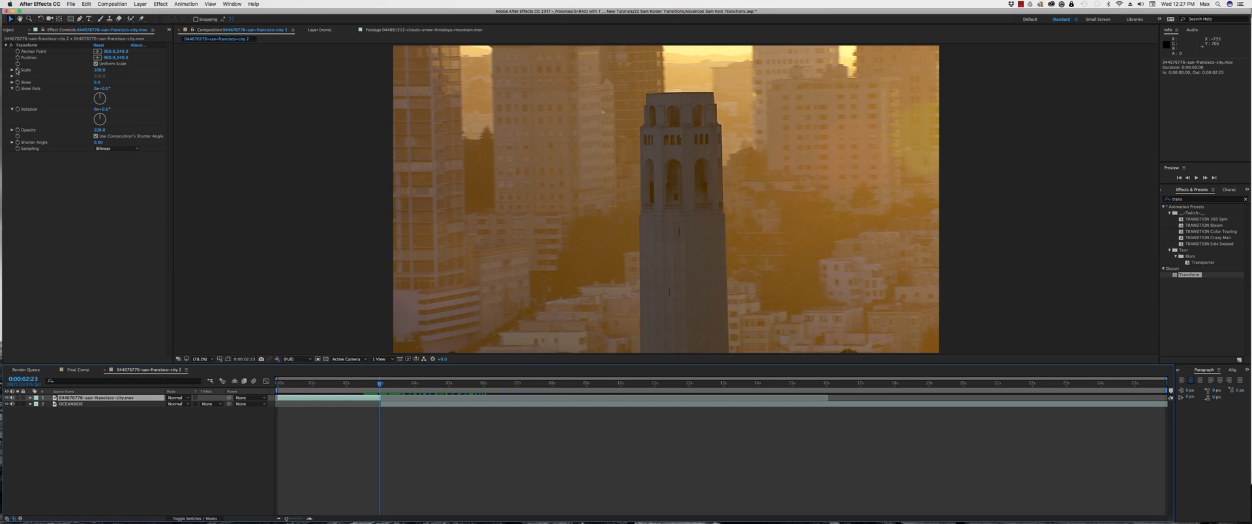
pyautogui.click(26, 45)
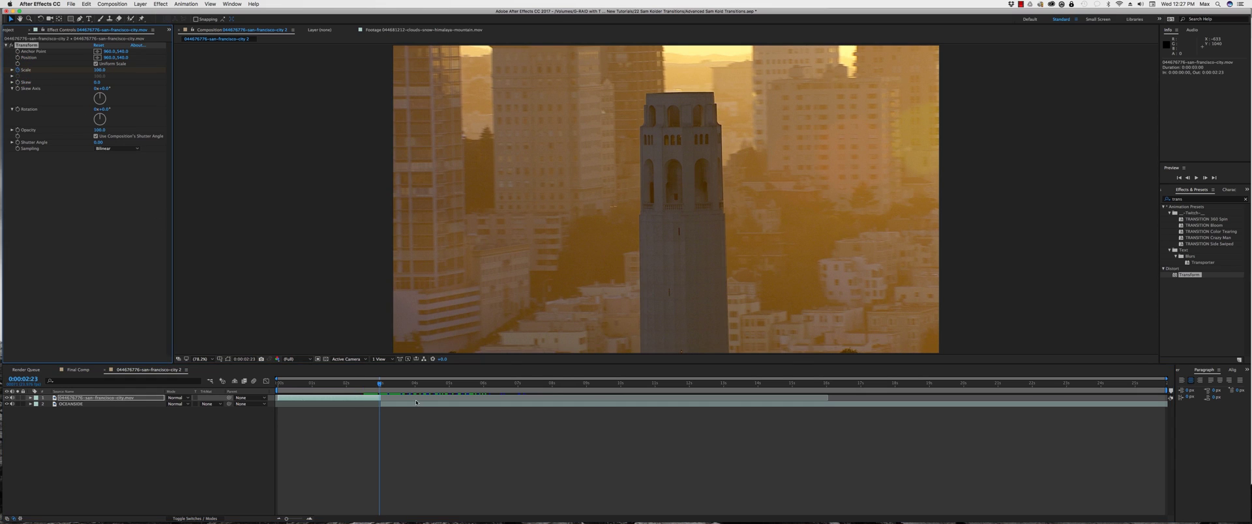
pyautogui.press('u')
pyautogui.moveTo(378, 413)
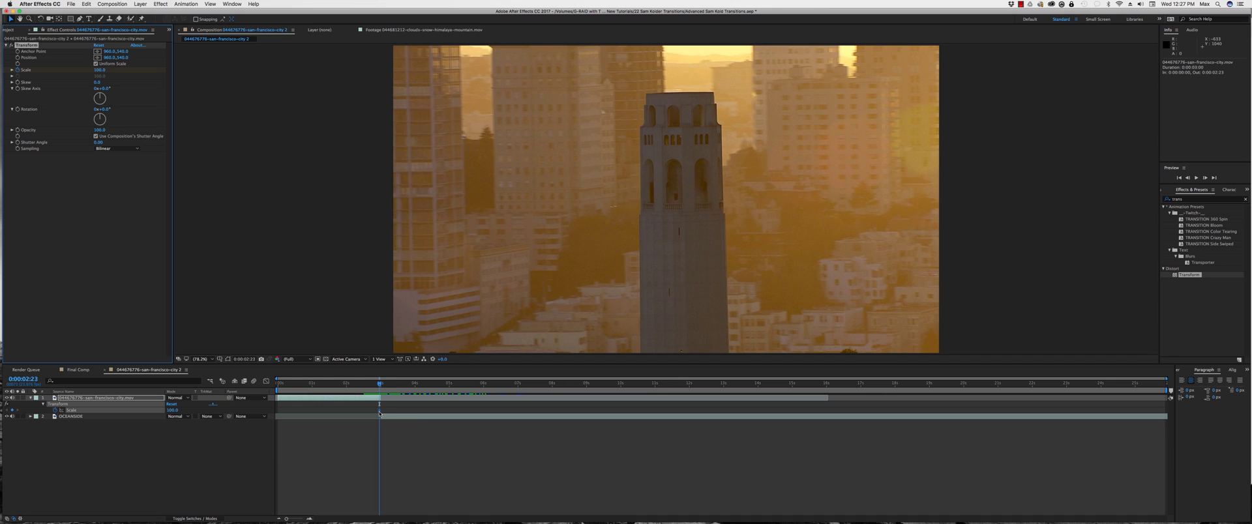
pyautogui.press('pageup')
pyautogui.press('pageup')
pyautogui.press('pageup')
pyautogui.press('pageup')
pyautogui.press('pageup')
pyautogui.press('pageup')
pyautogui.press('pageup')
pyautogui.press('pageup')
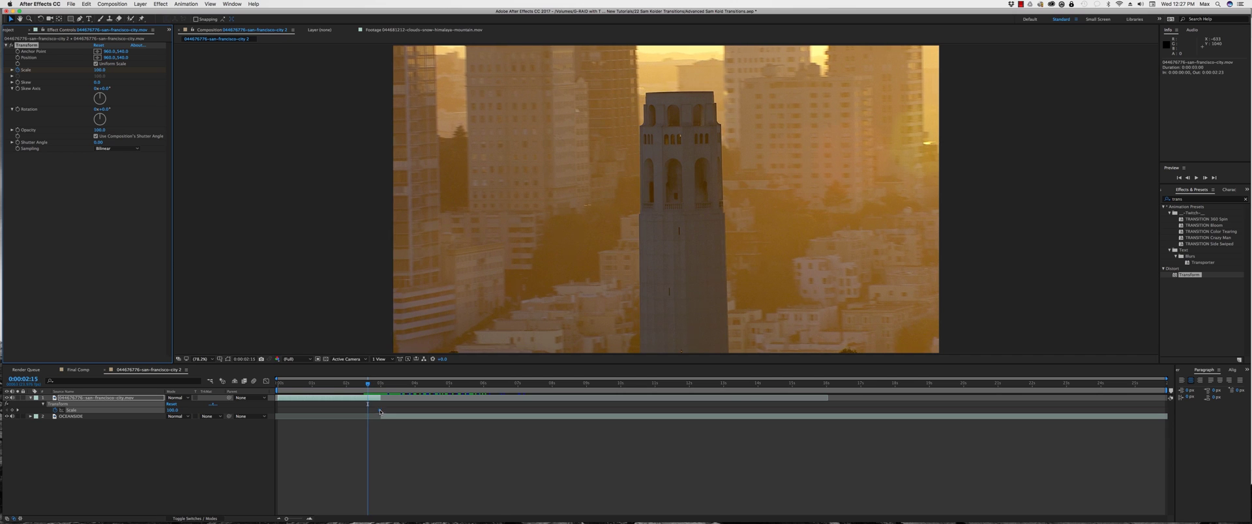
pyautogui.moveTo(380, 412); pyautogui.dragTo(380, 387)
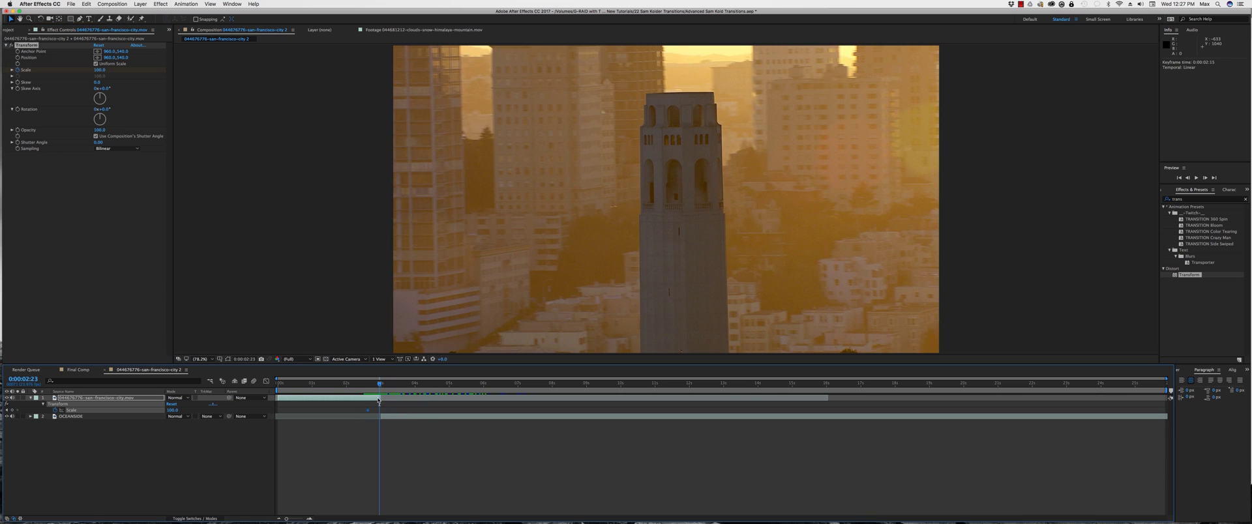
pyautogui.click(97, 69)
pyautogui.write('58')
pyautogui.press('Return')
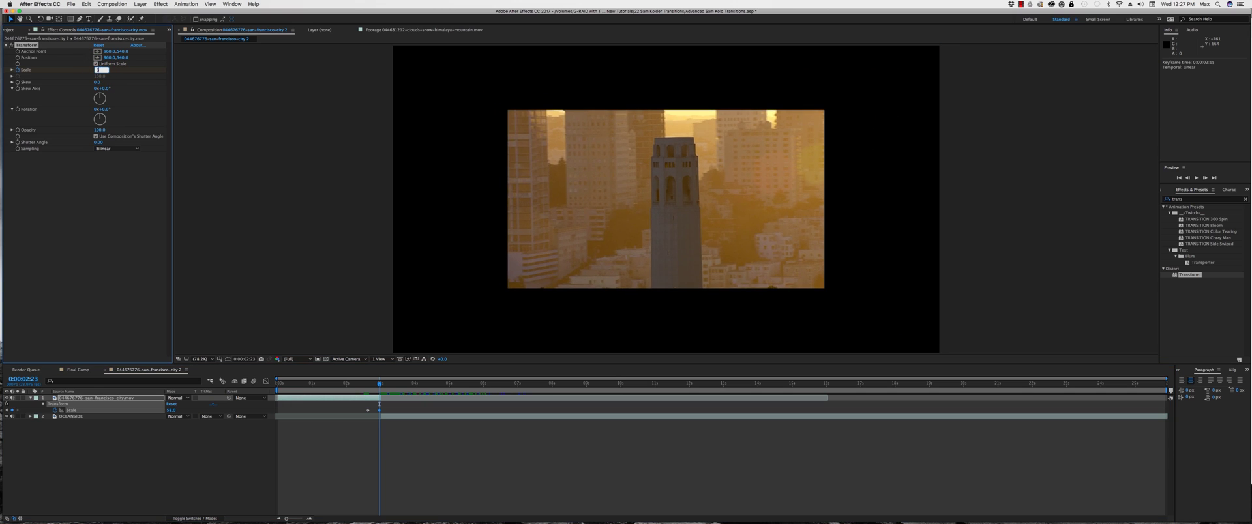
pyautogui.press('Return')
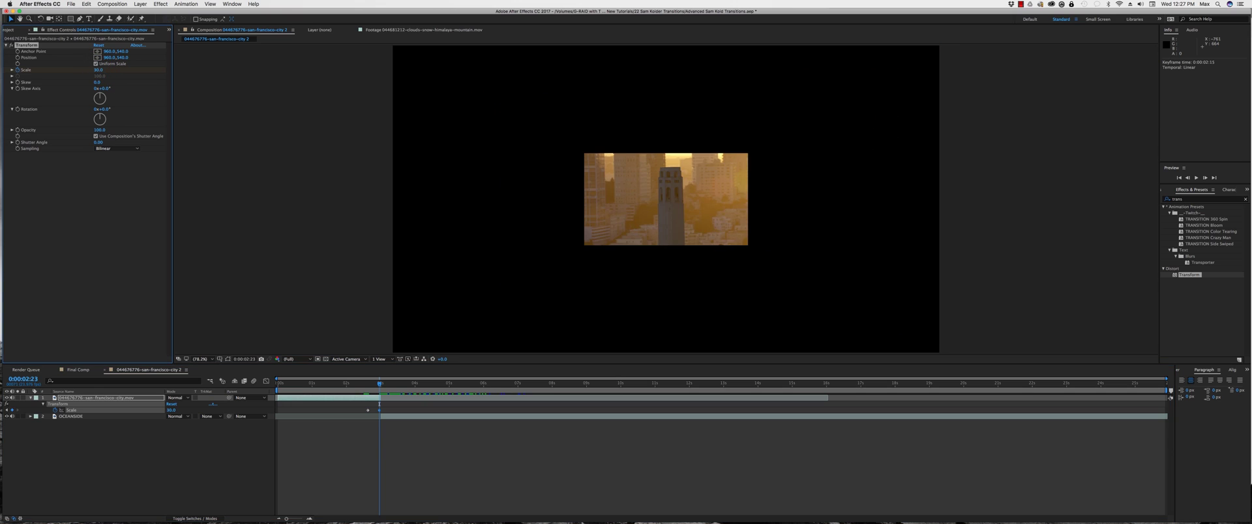
# Add Motion Tile above Transform with Output Height around 400 and Mirror Edges on
pyautogui.click(1185, 199)
pyautogui.write('motion')
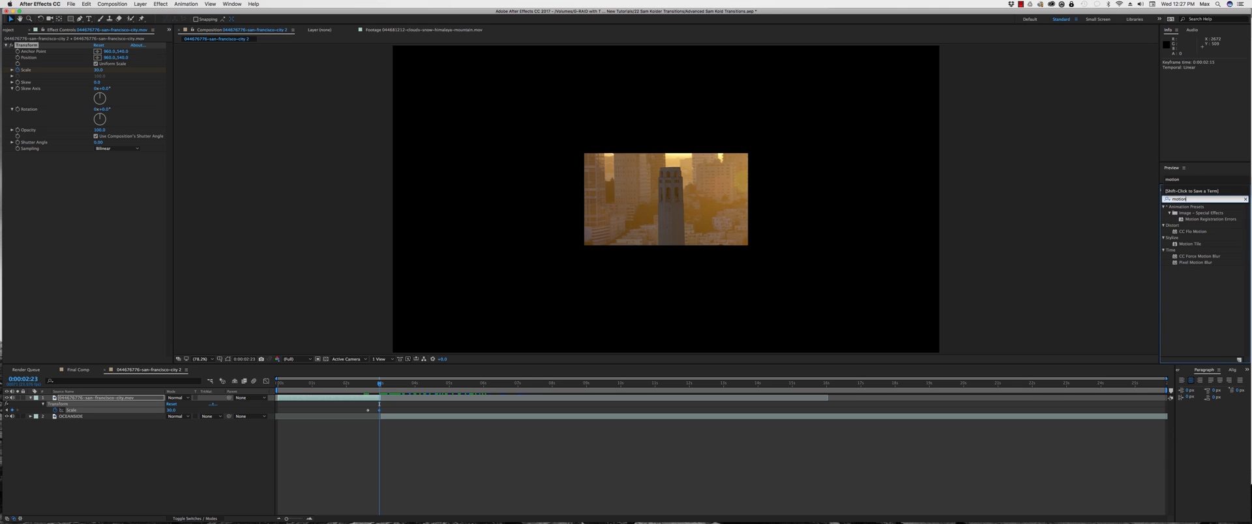
pyautogui.moveTo(1190, 244); pyautogui.dragTo(587, 196)
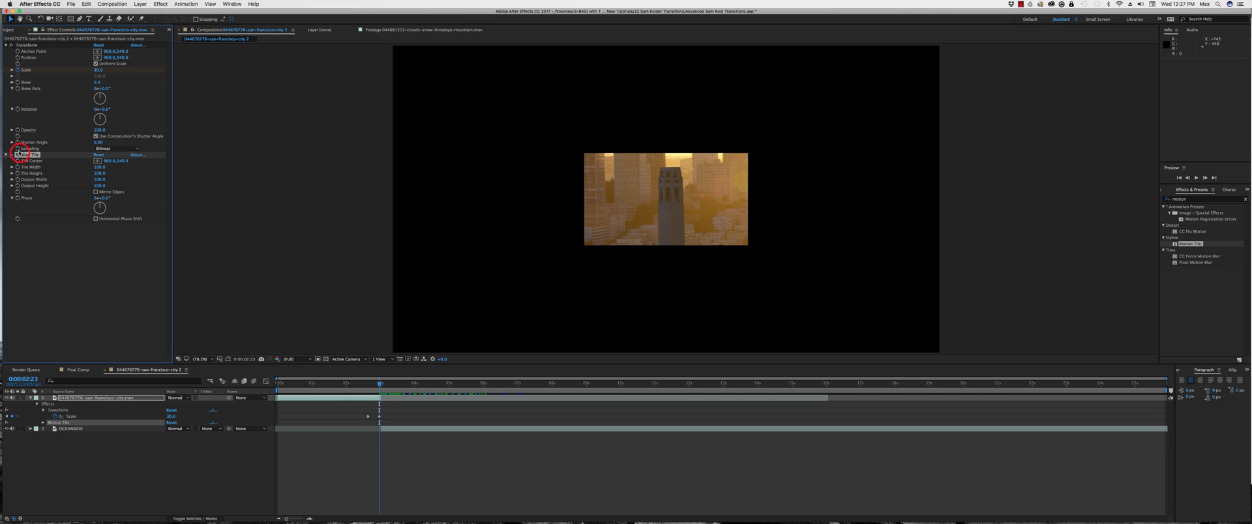
pyautogui.moveTo(26, 155); pyautogui.dragTo(31, 46)
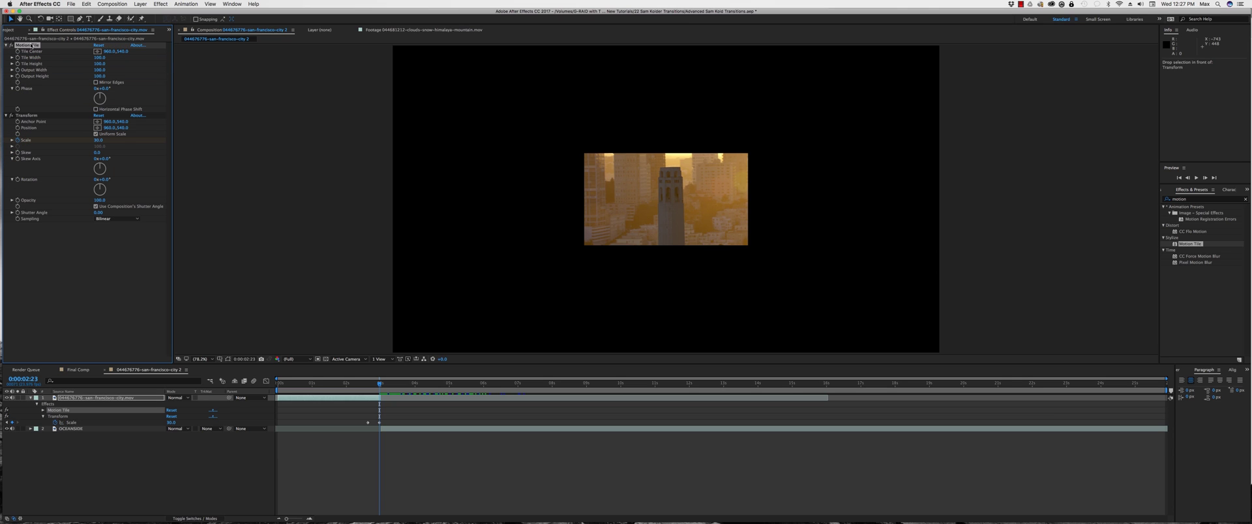
pyautogui.moveTo(99, 76); pyautogui.dragTo(105, 68)
pyautogui.click(96, 82)
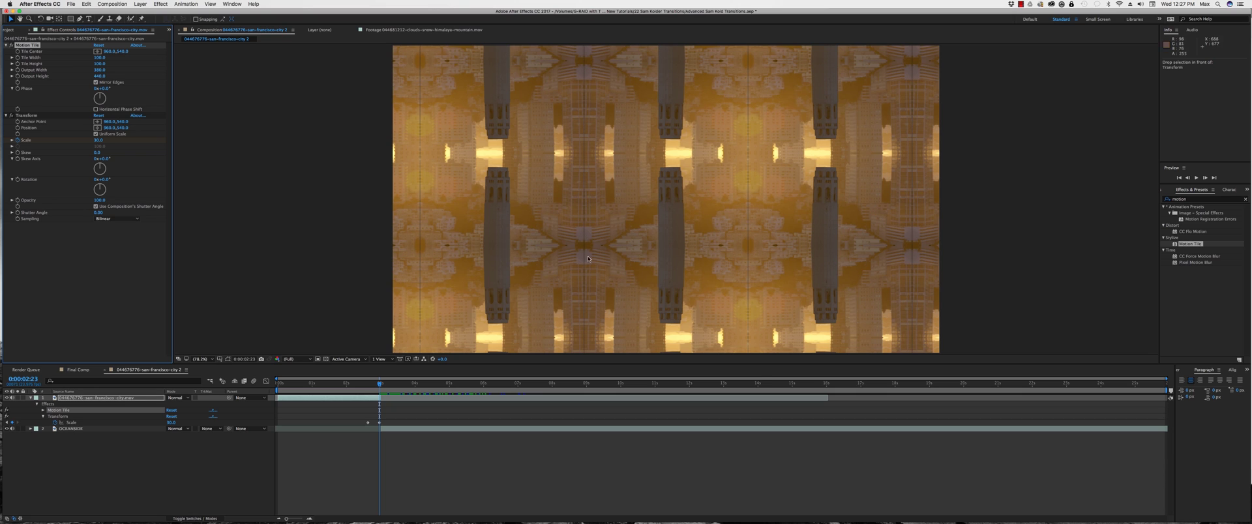
# Delete the Motion Tile effect from the city layer
pyautogui.moveTo(367, 404); pyautogui.dragTo(363, 411)
pyautogui.click(33, 45)
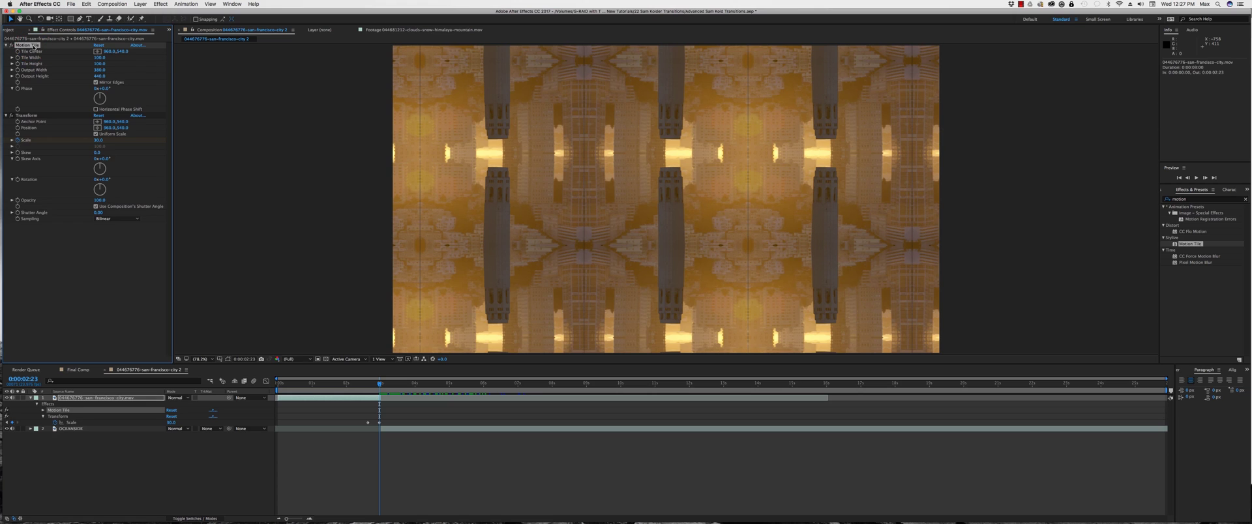
pyautogui.press('Delete')
# Delete the Transform effect, then pre-compose the city layer as 'San Fran comp'
pyautogui.click(29, 47)
pyautogui.press('Delete')
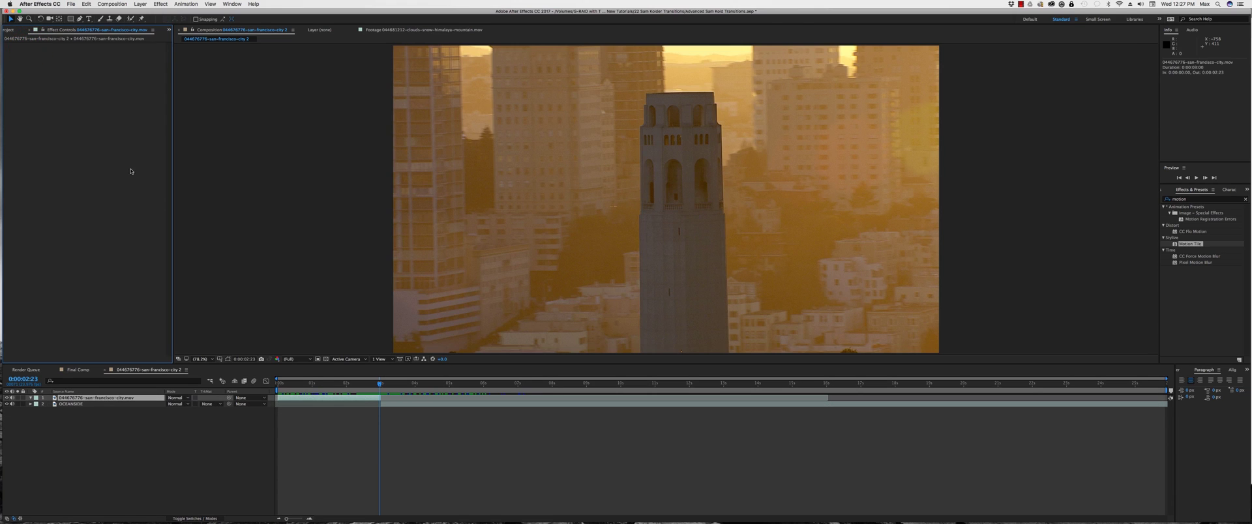
pyautogui.click(140, 4)
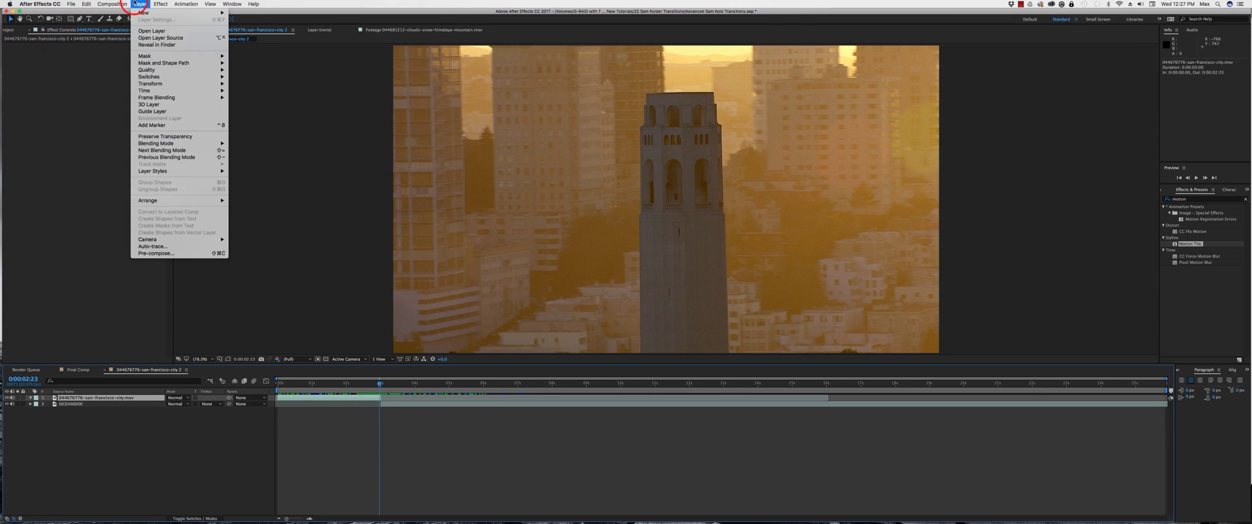
pyautogui.click(171, 253)
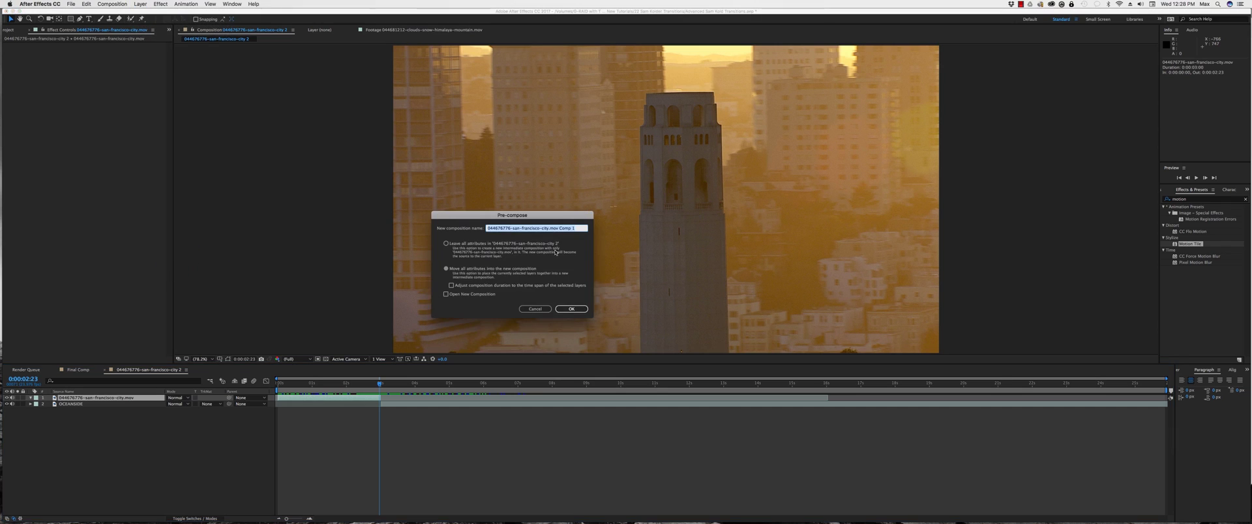
pyautogui.moveTo(558, 218); pyautogui.dragTo(529, 154)
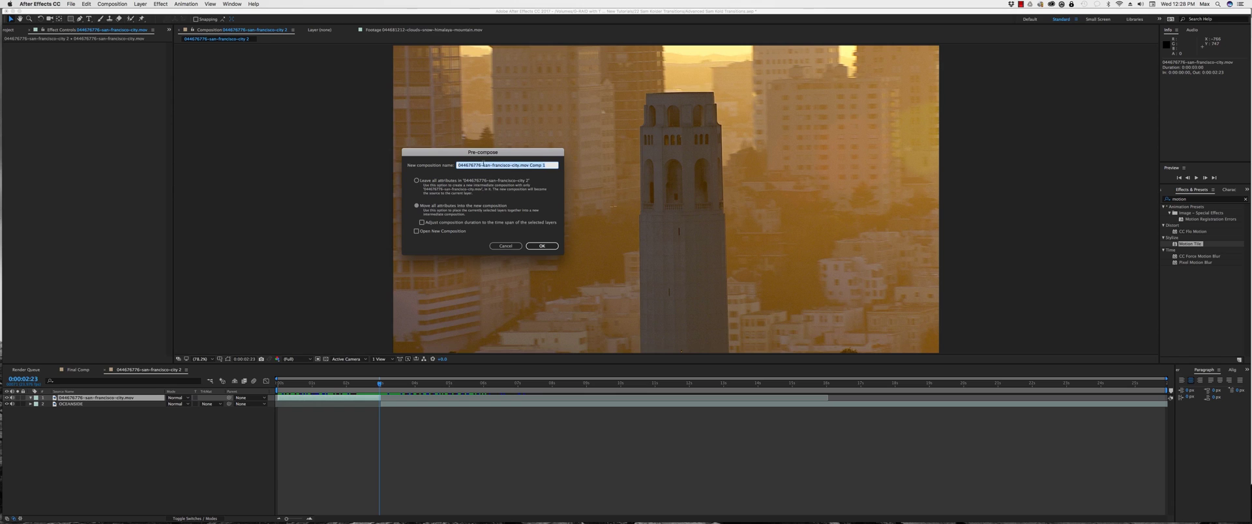
pyautogui.write('San Fran comp')
pyautogui.press('Return')
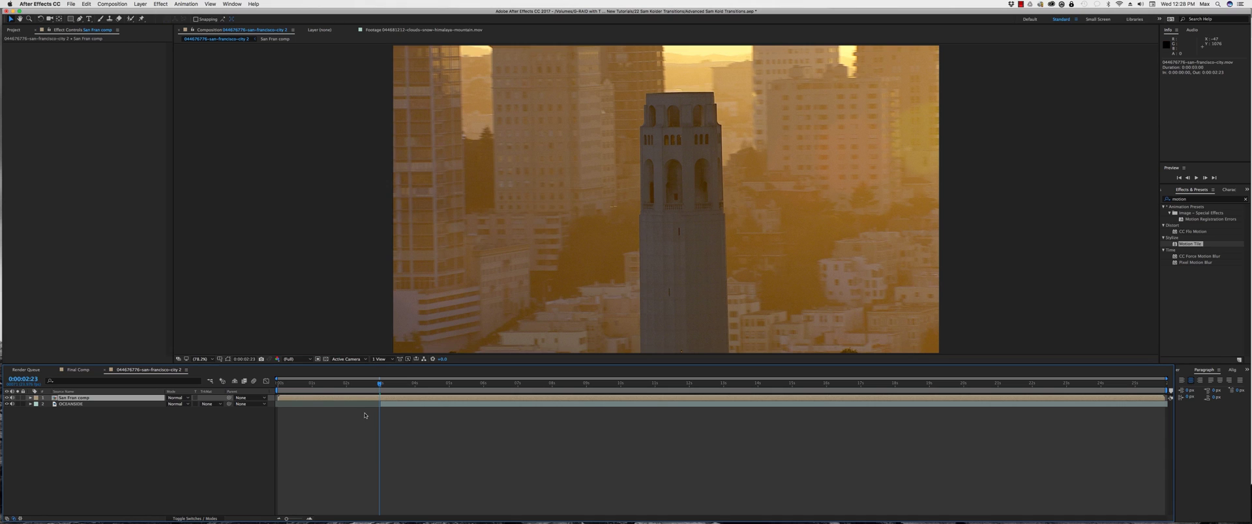
# Trim San Fran comp to end at the current frame and scale its inner footage to 101%
pyautogui.click(383, 400)
pyautogui.hotkey('alt', ']')
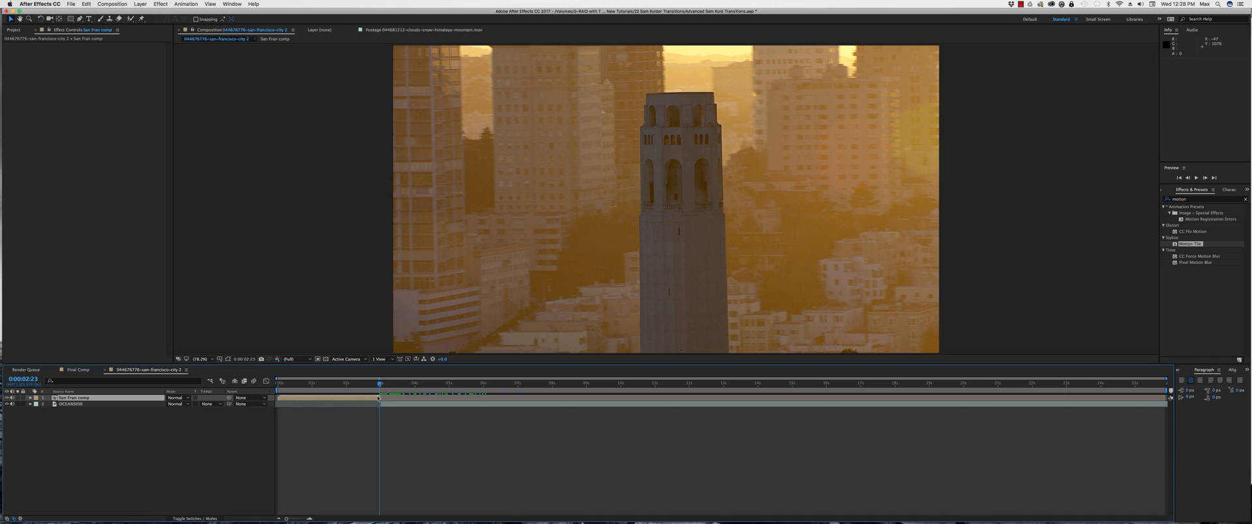
pyautogui.doubleClick(378, 398)
pyautogui.click(344, 396)
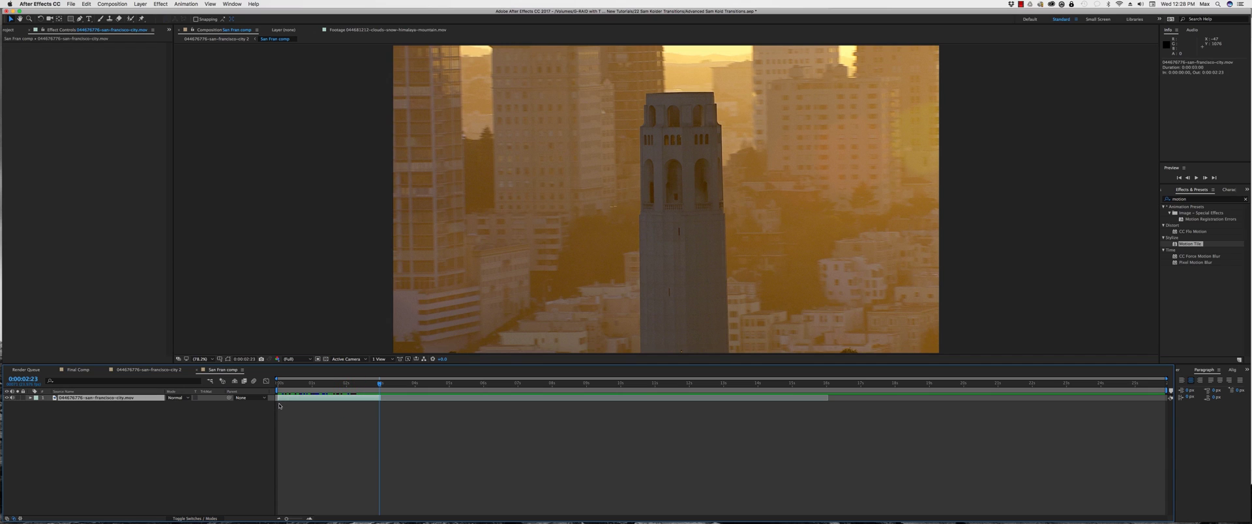
pyautogui.press('s')
pyautogui.click(177, 404)
pyautogui.write('101')
pyautogui.press('Return')
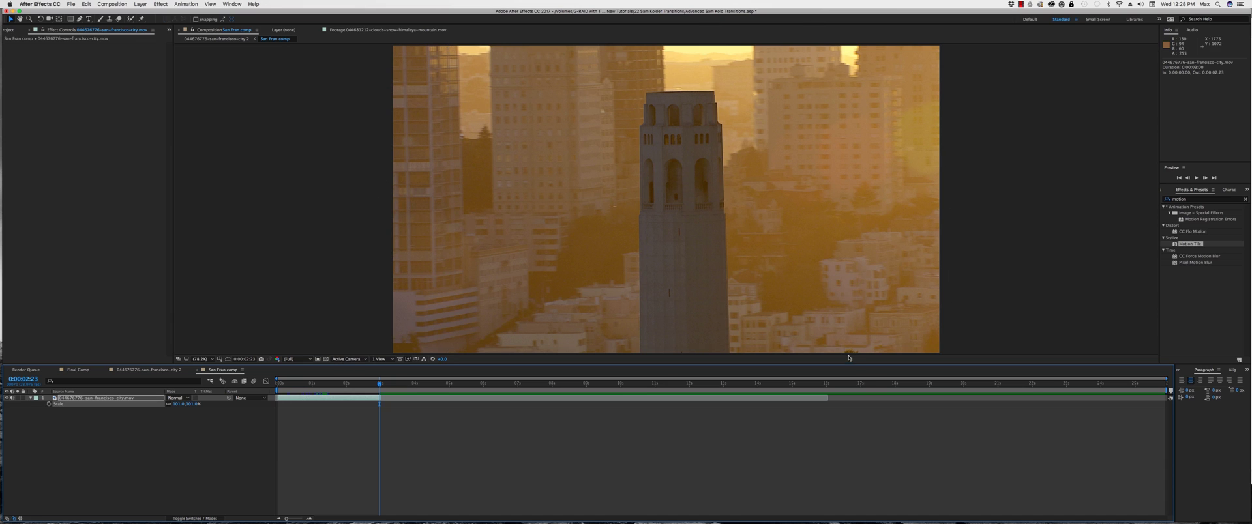
pyautogui.click(197, 370)
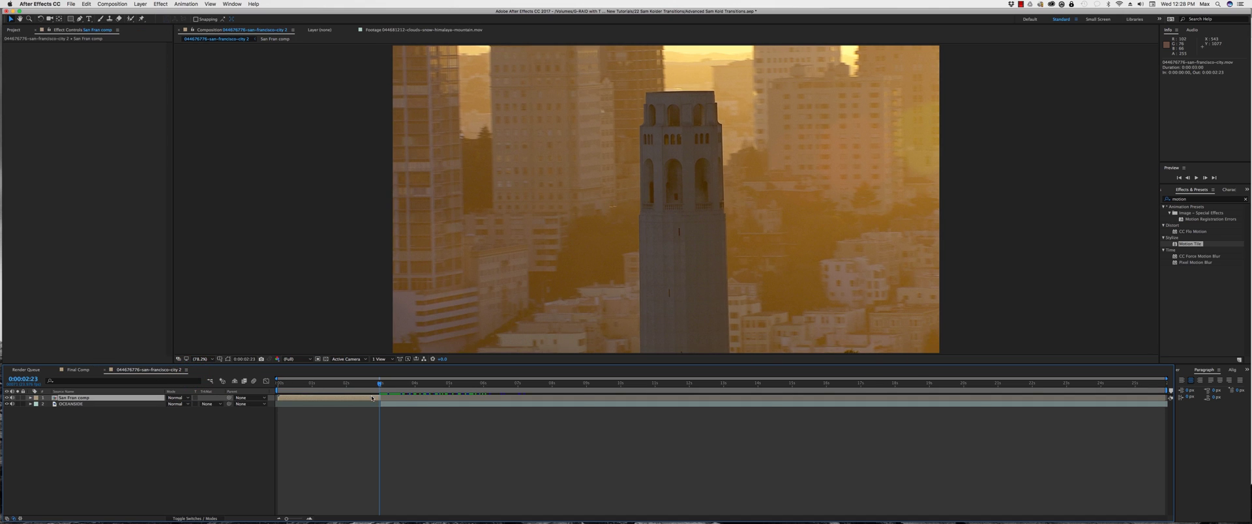
# Apply Motion Tile and Transform effects to the San Fran comp layer
pyautogui.click(372, 398)
pyautogui.moveTo(1178, 242); pyautogui.dragTo(120, 92)
pyautogui.doubleClick(1185, 198)
pyautogui.write('trans')
pyautogui.moveTo(1184, 276); pyautogui.dragTo(85, 120)
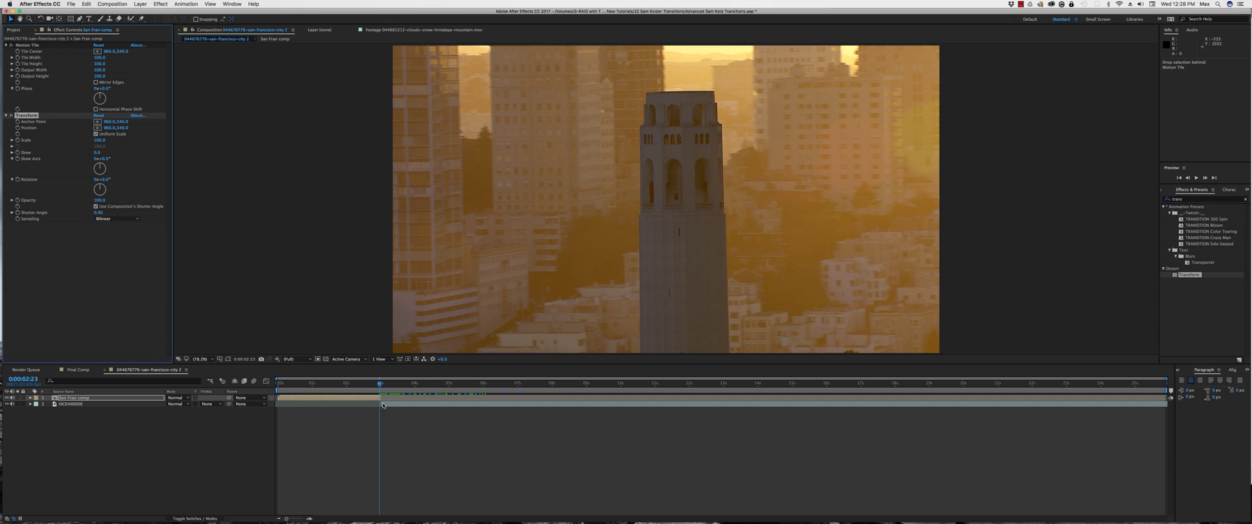
# Set Transform Scale to 30 at 0:00:02:23
pyautogui.click(377, 400)
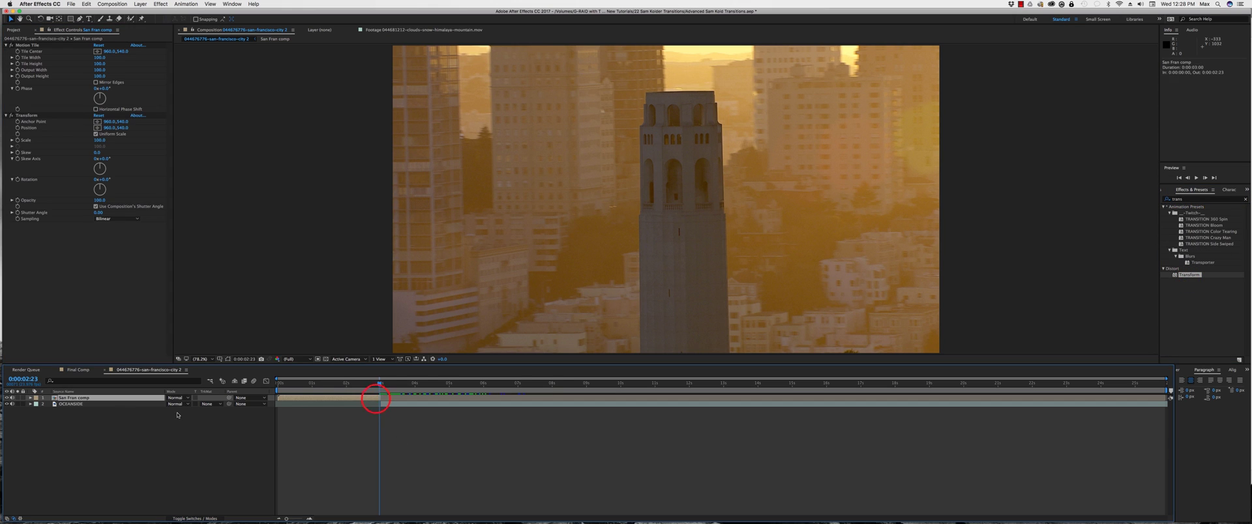
pyautogui.click(24, 140)
pyautogui.click(99, 140)
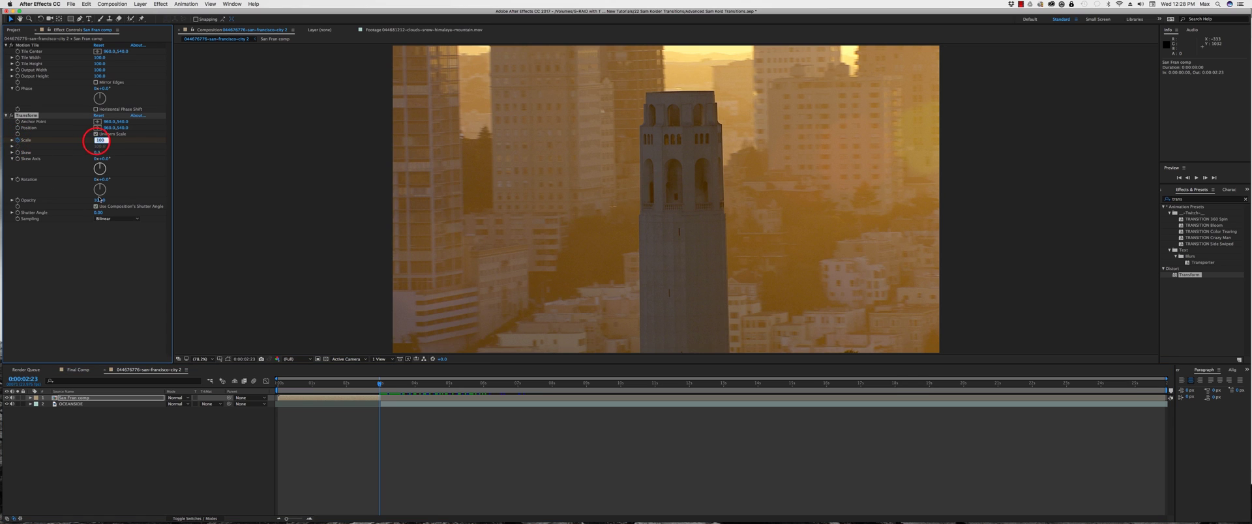
pyautogui.write('30')
pyautogui.press('Return')
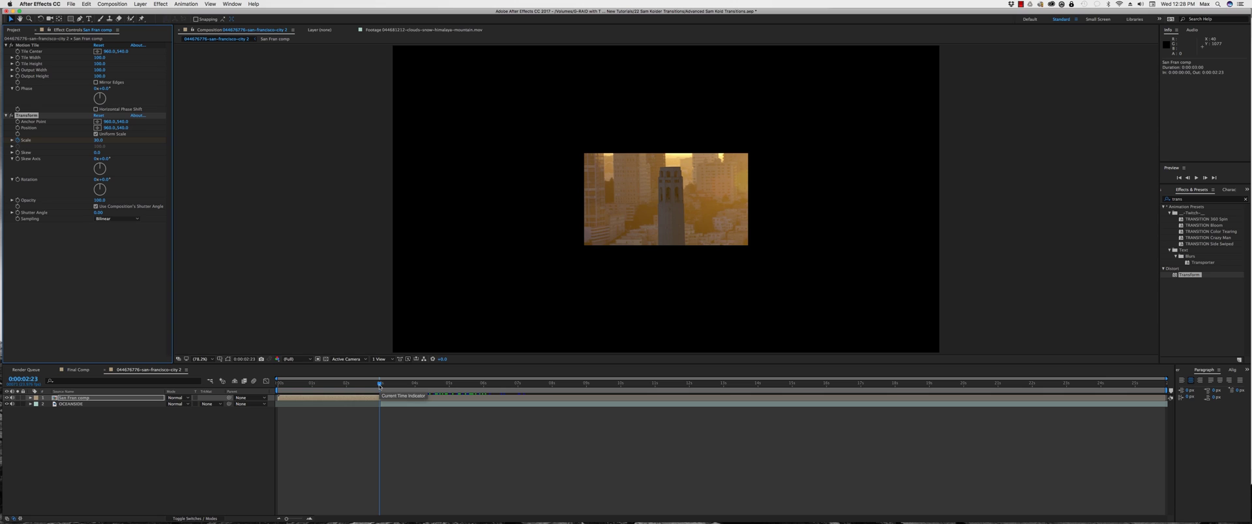
# Set Transform Scale back to 100 at 0:00:02:15
pyautogui.moveTo(379, 386); pyautogui.dragTo(378, 386)
pyautogui.press('pageup')
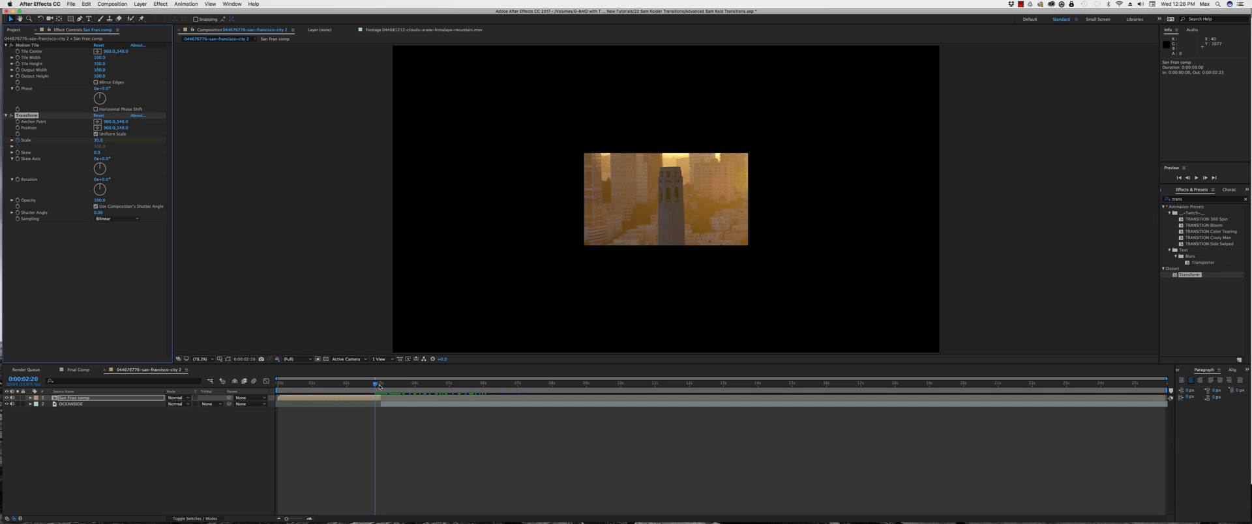
pyautogui.moveTo(379, 386); pyautogui.dragTo(373, 385)
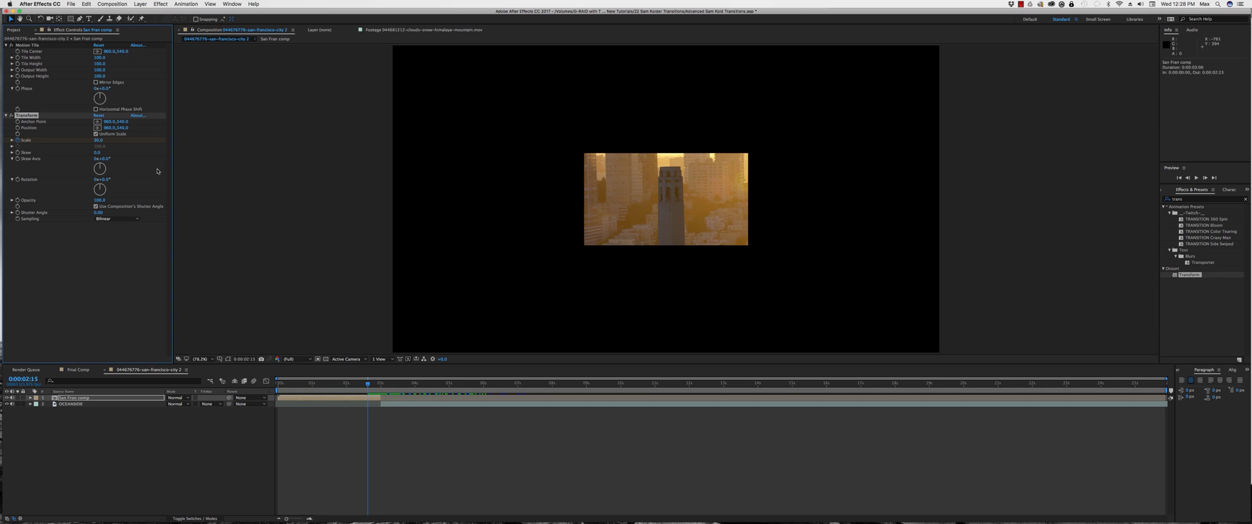
pyautogui.click(99, 140)
pyautogui.write('100')
pyautogui.press('Return')
# Set Motion Tile Output Height to 300 and Output Width to 490, and enable Mirror Edges
pyautogui.moveTo(367, 392); pyautogui.dragTo(378, 388)
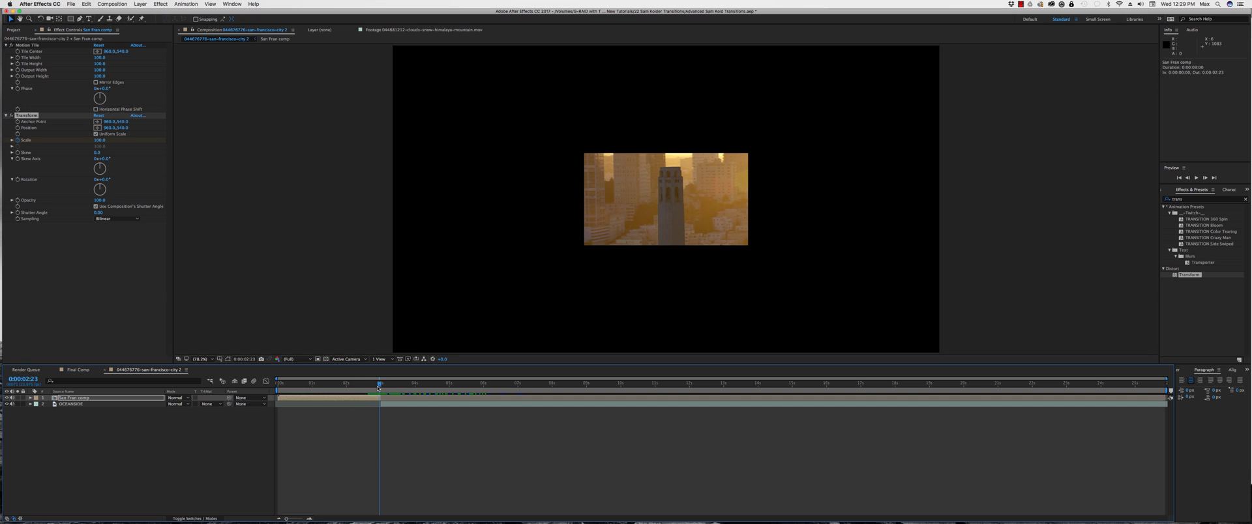
pyautogui.click(101, 75)
pyautogui.write('300')
pyautogui.press('Return')
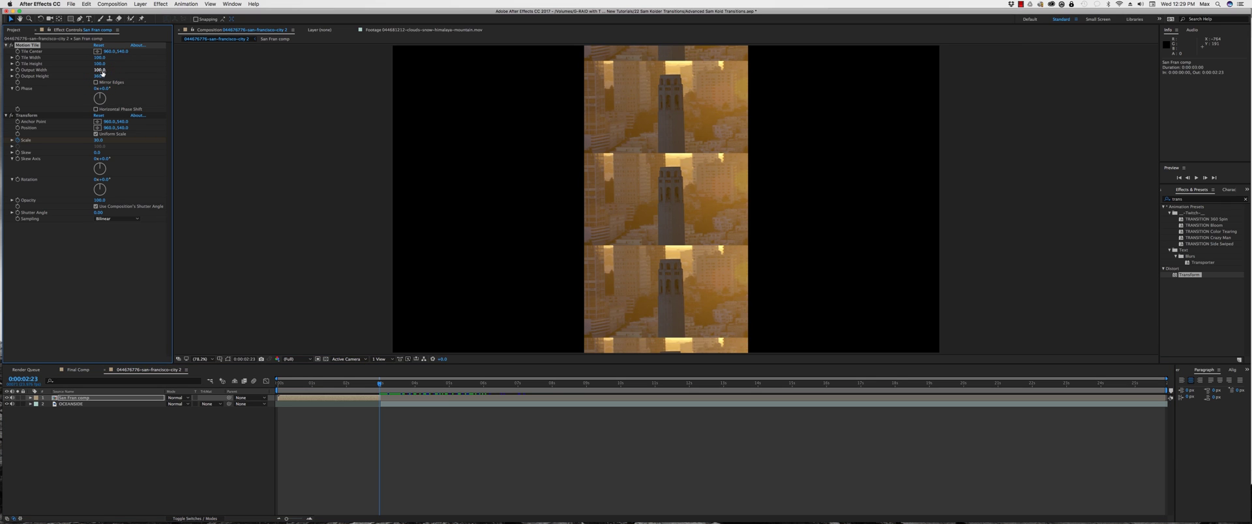
pyautogui.moveTo(100, 70); pyautogui.dragTo(113, 69)
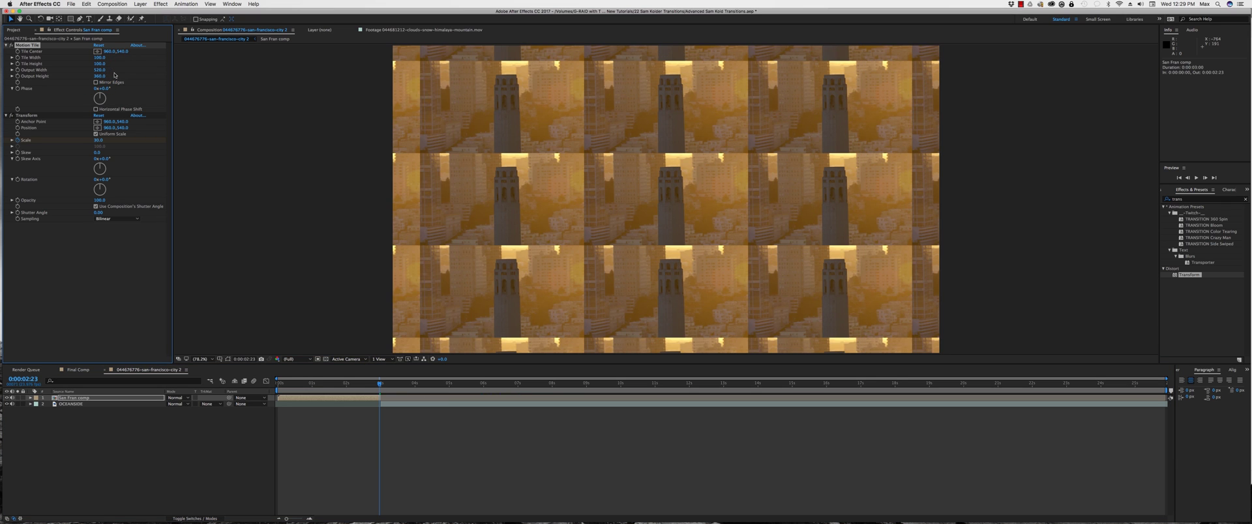
pyautogui.click(96, 83)
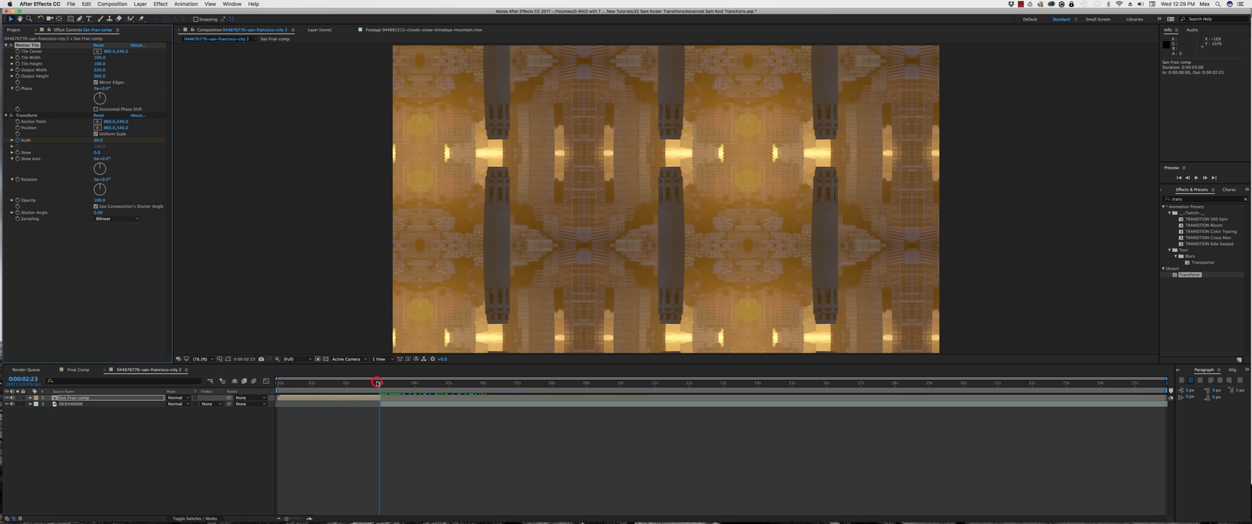
pyautogui.moveTo(378, 384); pyautogui.dragTo(363, 384)
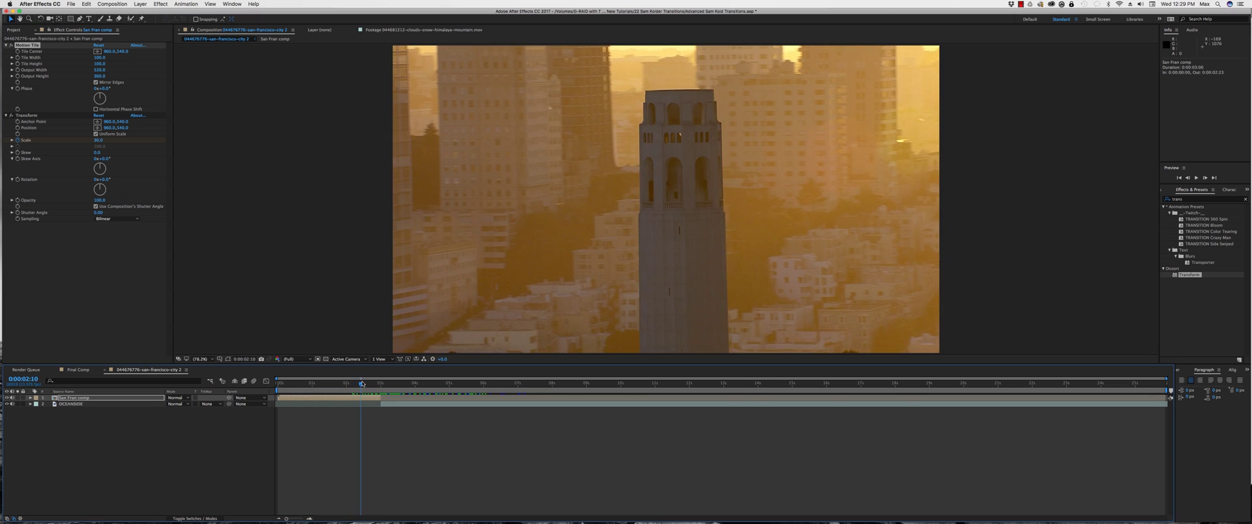
# Select both San Fran comp Scale keyframes and apply Keyframe Assistant > Easy Ease
pyautogui.click(362, 398)
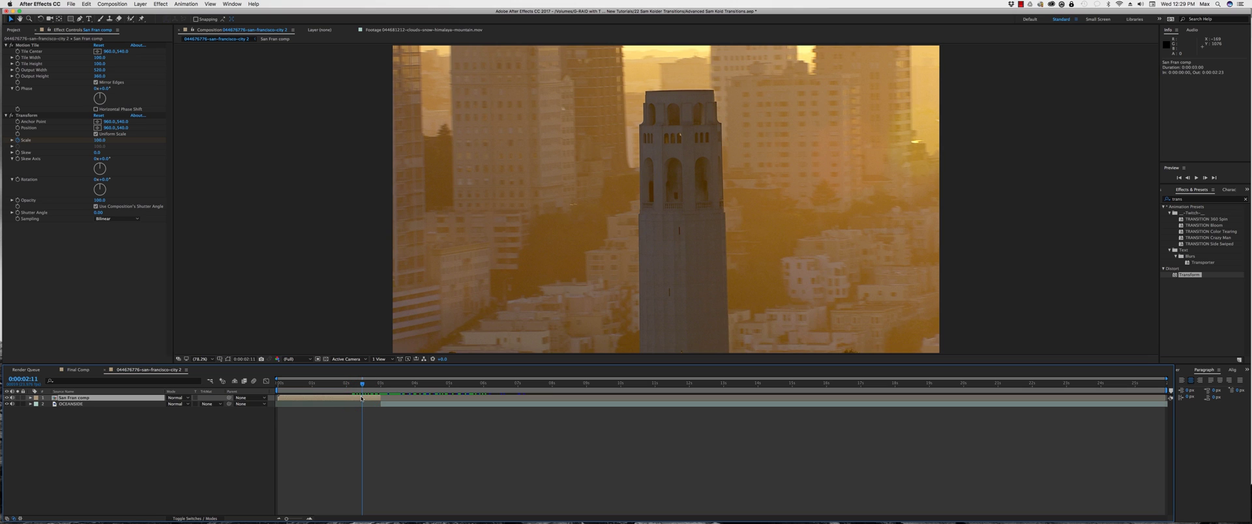
pyautogui.press('u')
pyautogui.moveTo(362, 386); pyautogui.dragTo(369, 387)
pyautogui.press('=')
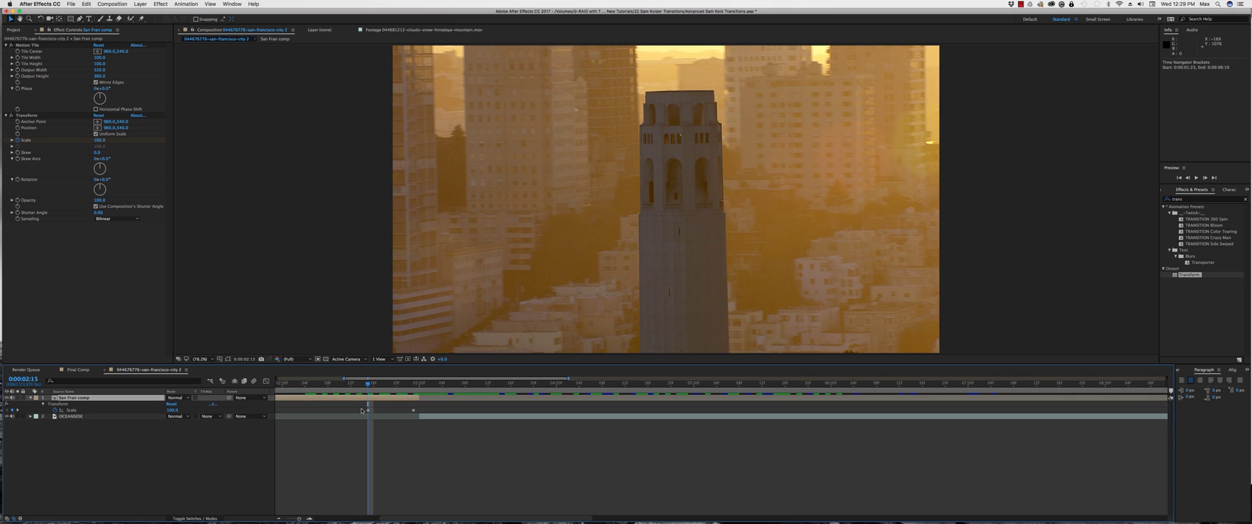
pyautogui.moveTo(428, 396); pyautogui.dragTo(356, 418)
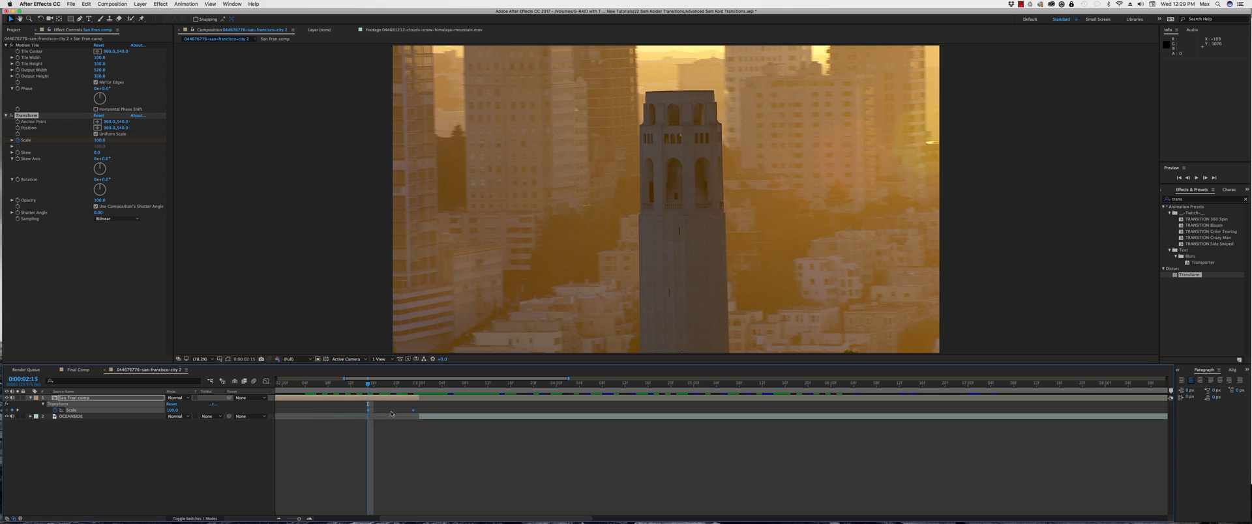
pyautogui.rightClick(414, 412)
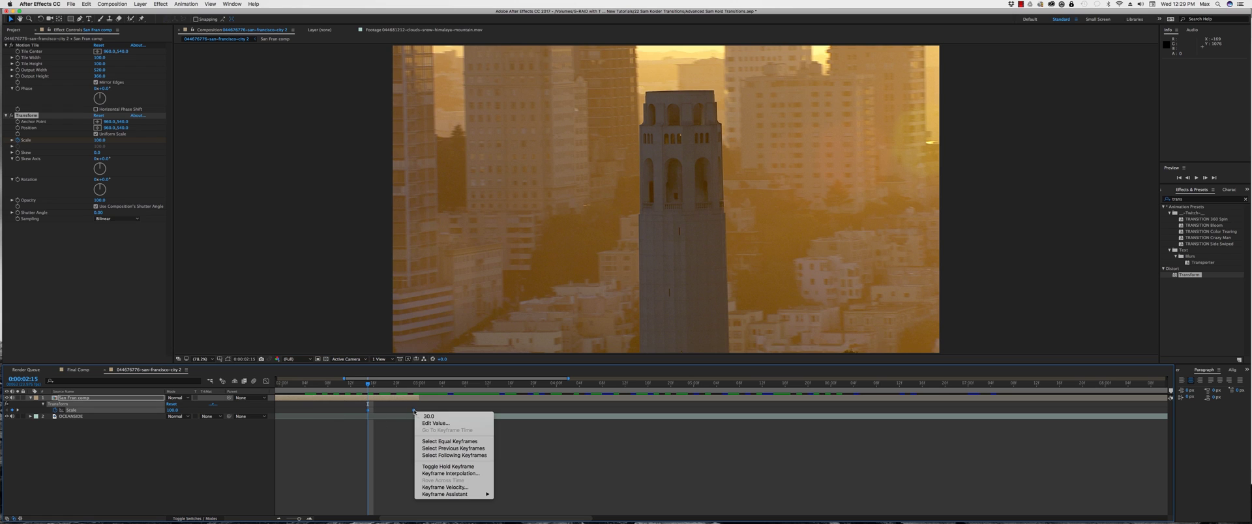
pyautogui.moveTo(456, 494)
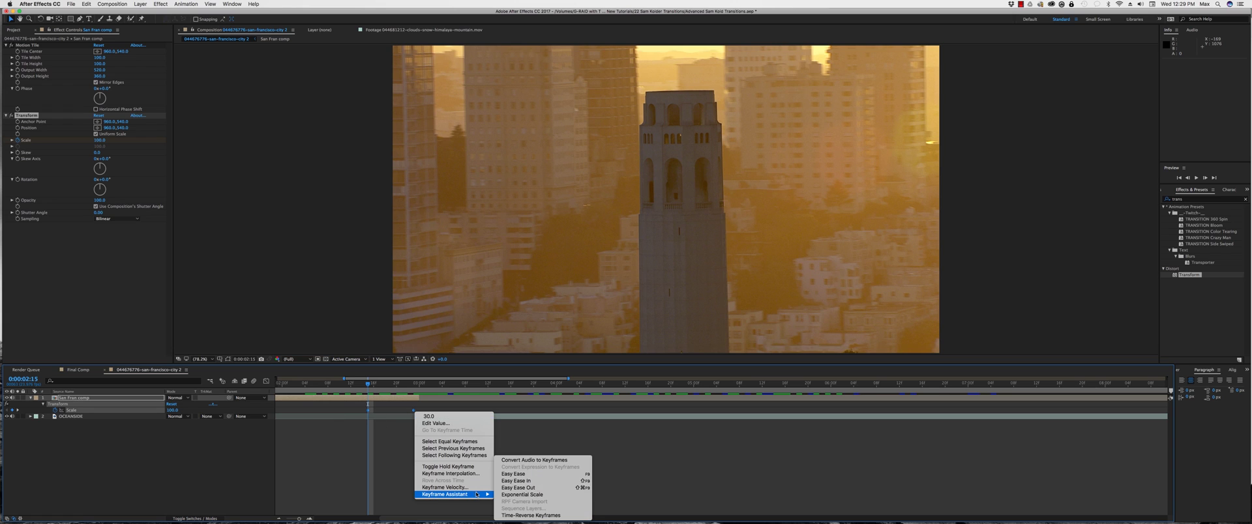
pyautogui.click(512, 474)
pyautogui.moveTo(368, 384); pyautogui.dragTo(412, 417)
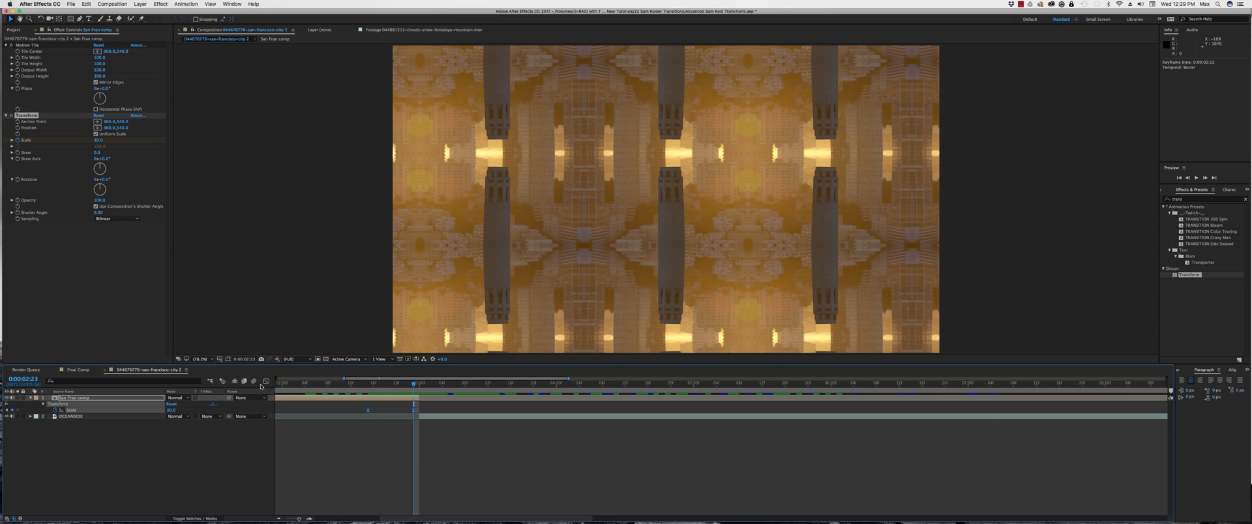
# In the Graph Editor, drag the last Scale keyframe's influence handle to steepen the speed curve
pyautogui.click(266, 381)
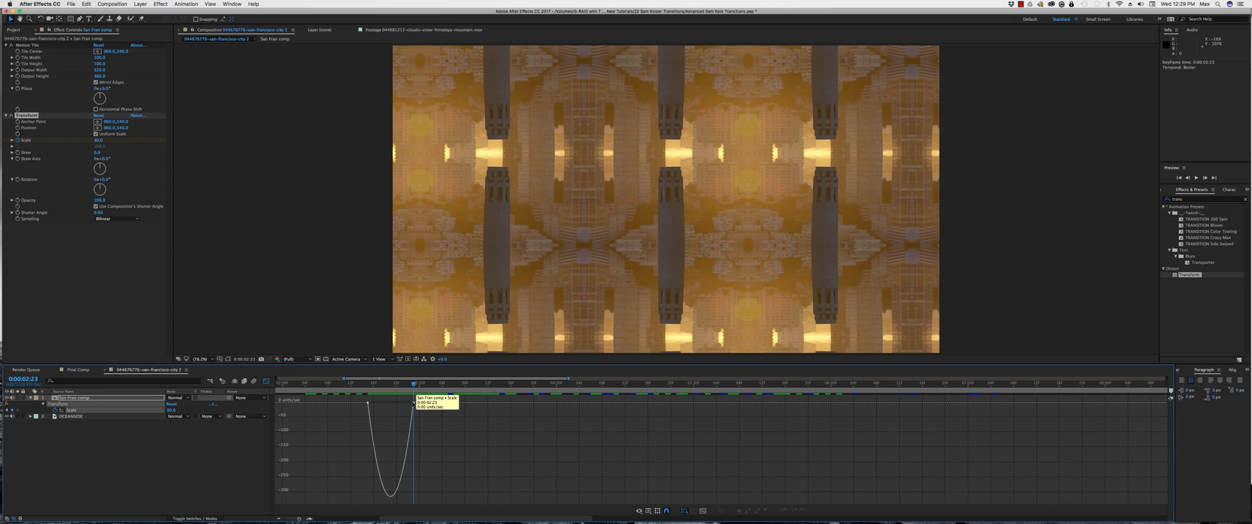
pyautogui.click(413, 403)
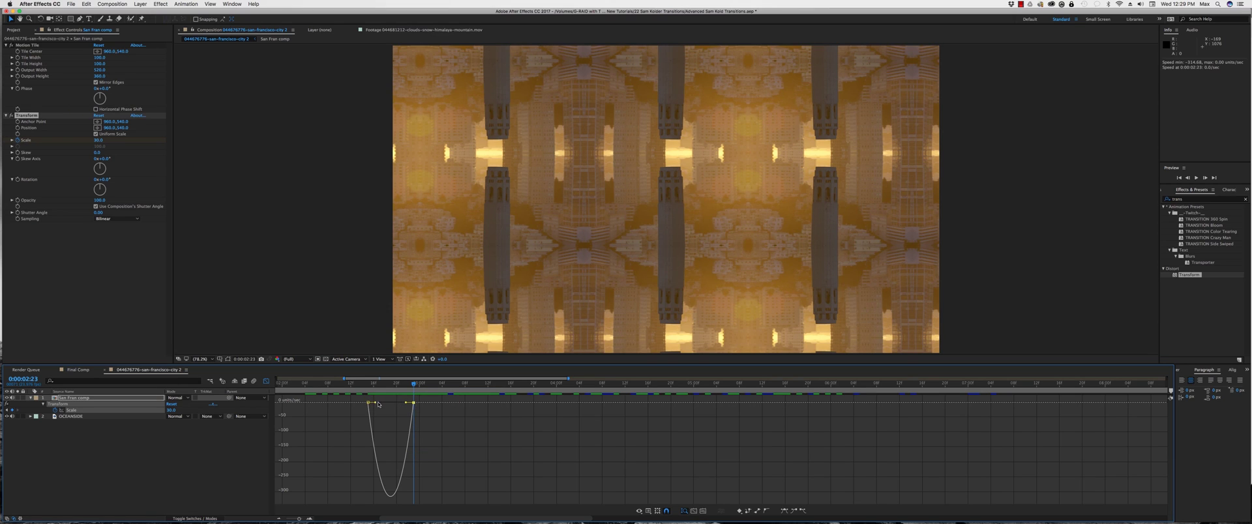
pyautogui.moveTo(406, 403)
pyautogui.mouseDown()
pyautogui.moveTo(378, 404)
pyautogui.moveTo(390, 404)
pyautogui.mouseUp()
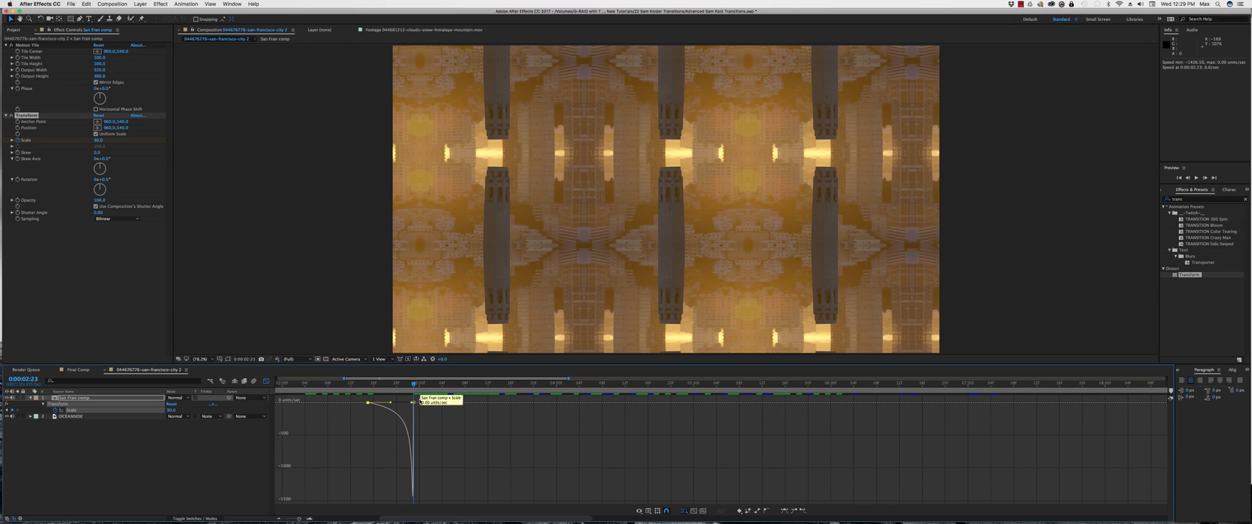
# Turn off the comp shutter angle on Transform and set its Shutter Angle to 260
pyautogui.click(266, 381)
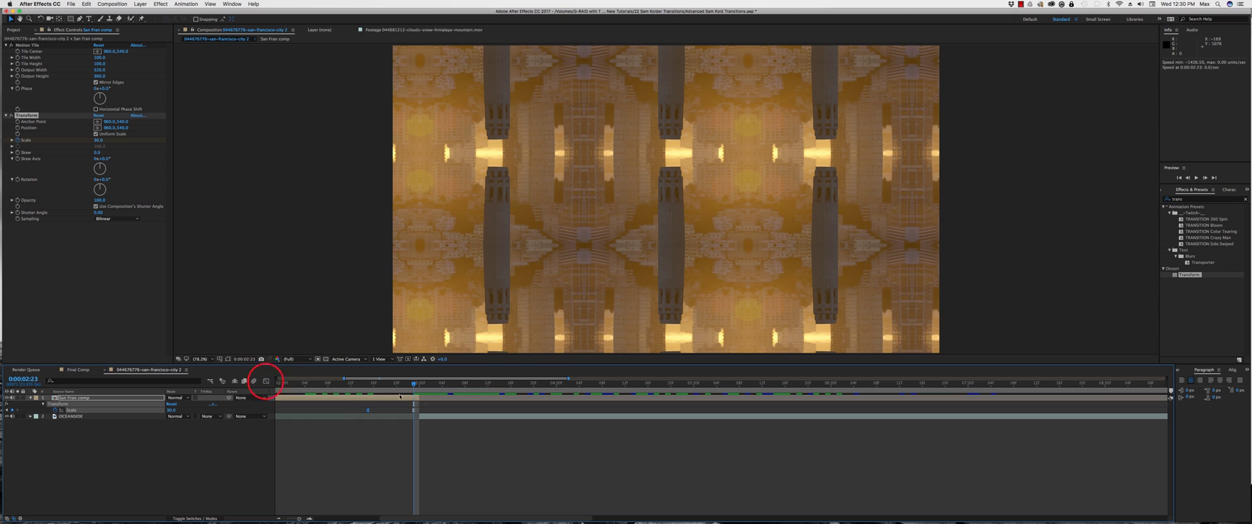
pyautogui.moveTo(363, 388)
pyautogui.mouseDown()
pyautogui.moveTo(414, 385)
pyautogui.moveTo(369, 387)
pyautogui.mouseUp()
pyautogui.press('space')
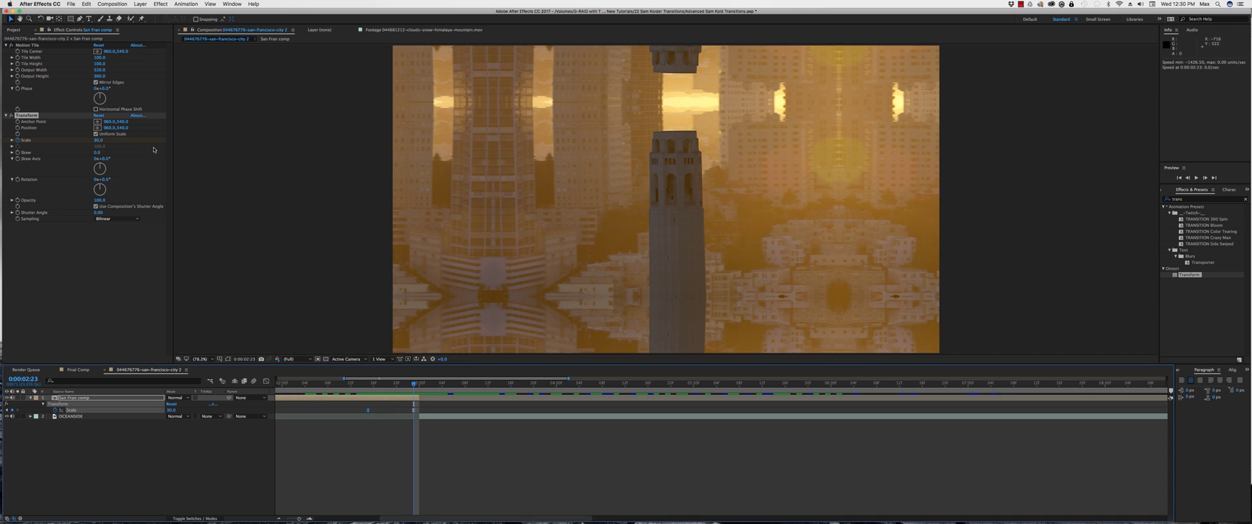
pyautogui.click(96, 206)
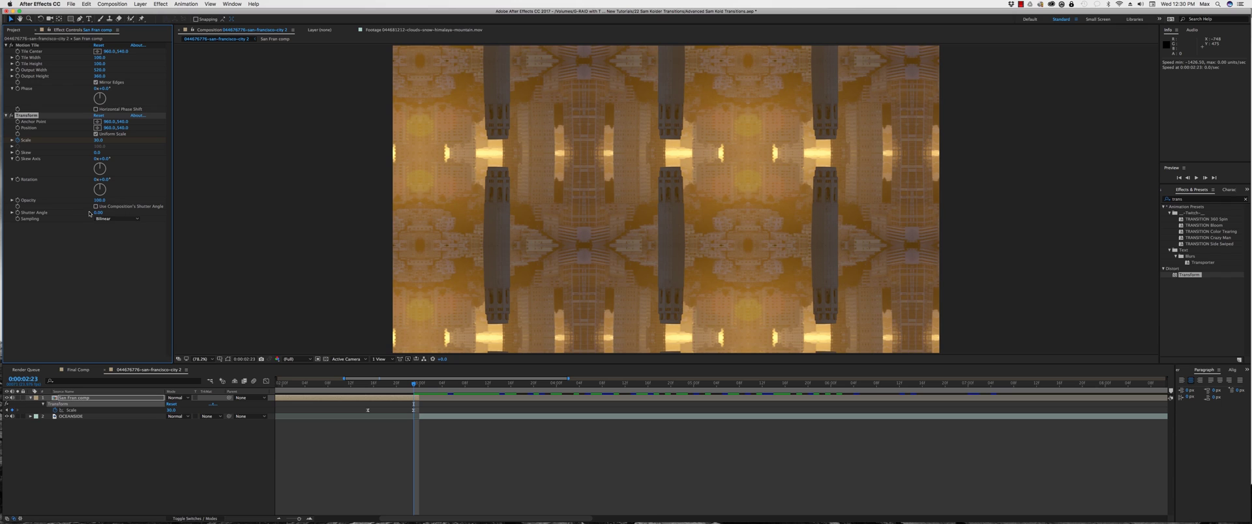
pyautogui.click(97, 212)
pyautogui.write('260')
pyautogui.press('Return')
pyautogui.press('pageup')
pyautogui.press('pageup')
pyautogui.press('pageup')
pyautogui.press('pageup')
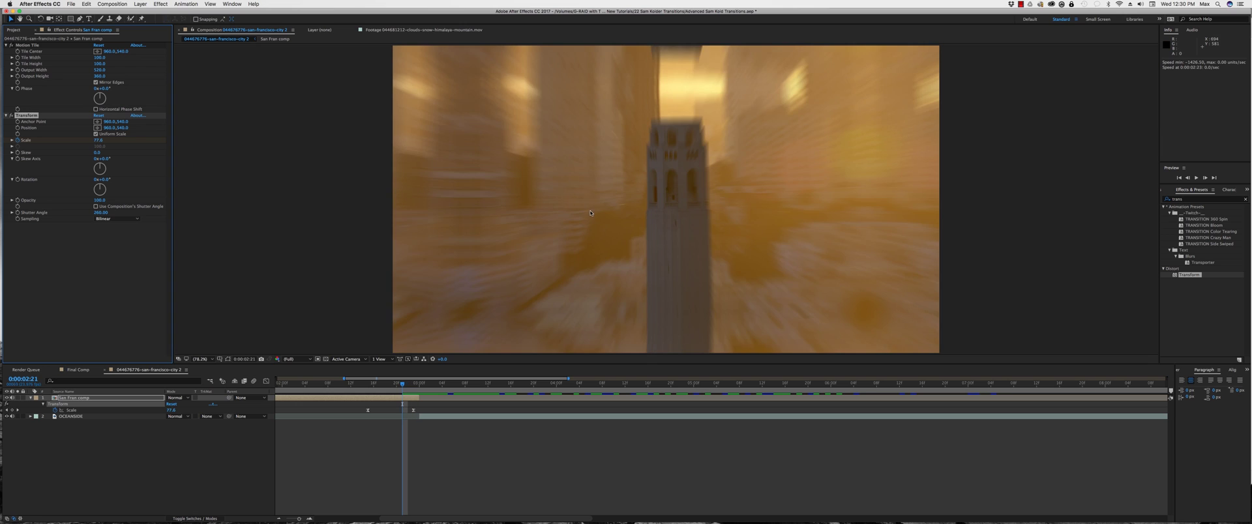
pyautogui.press('pagedown')
pyautogui.press('pagedown')
pyautogui.press('pagedown')
pyautogui.press('pagedown')
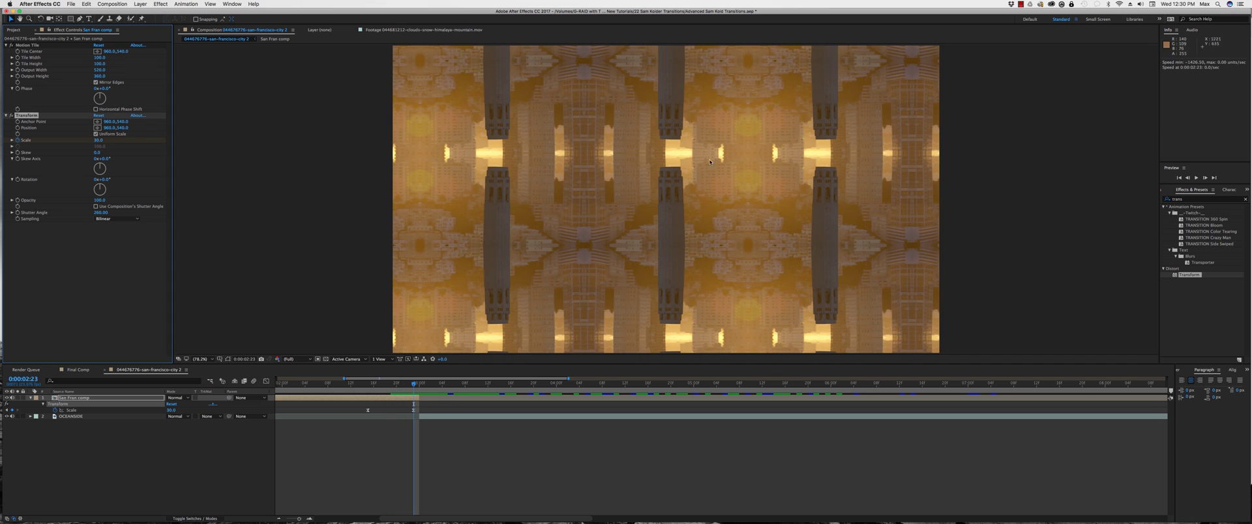
# Move the last Scale keyframe one frame later
pyautogui.click(414, 411)
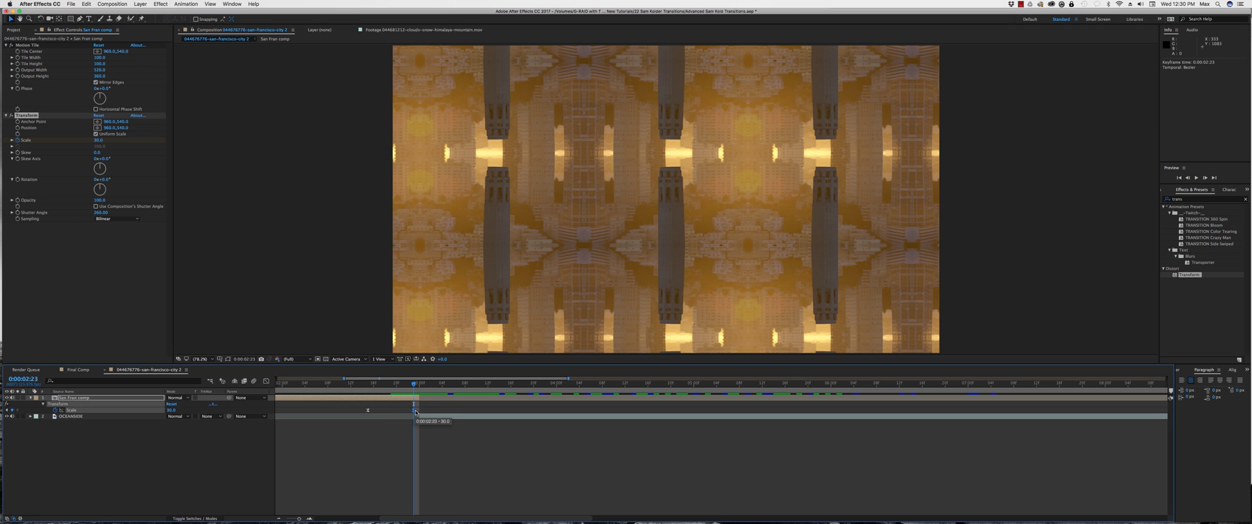
pyautogui.moveTo(416, 412); pyautogui.dragTo(404, 389)
pyautogui.click(412, 384)
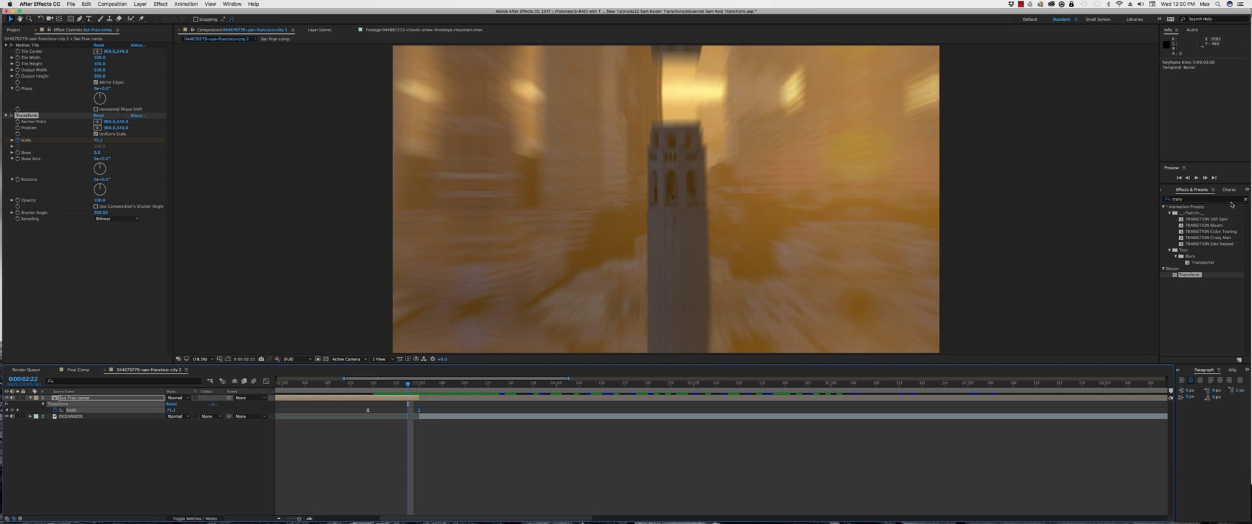
# Apply the Bulge effect to the San Francisco layer from a 'bulg' effects search
pyautogui.click(1247, 200)
pyautogui.click(1186, 199)
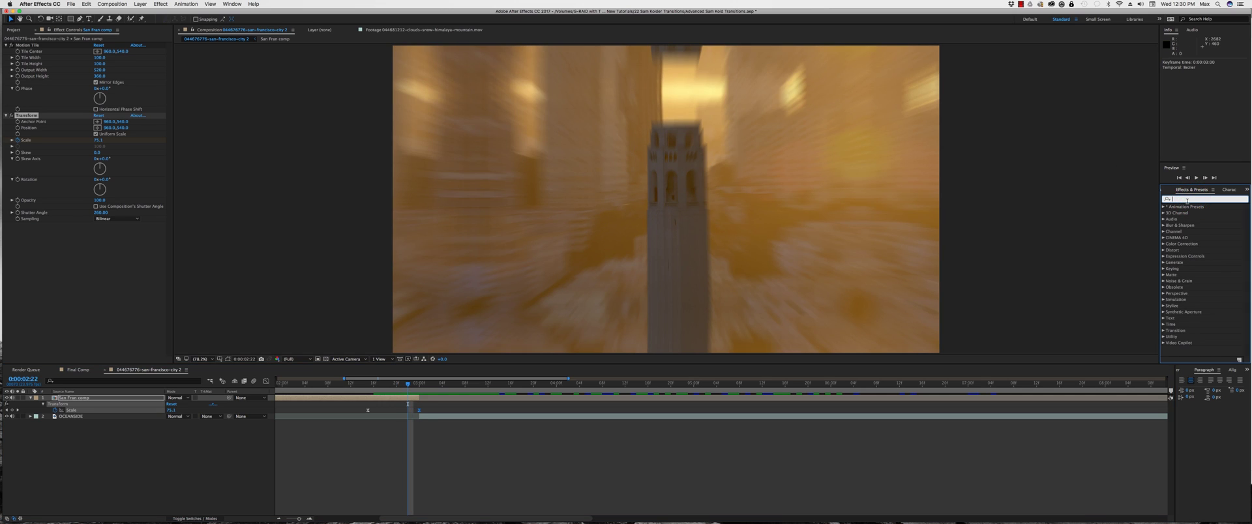
pyautogui.write('bulg')
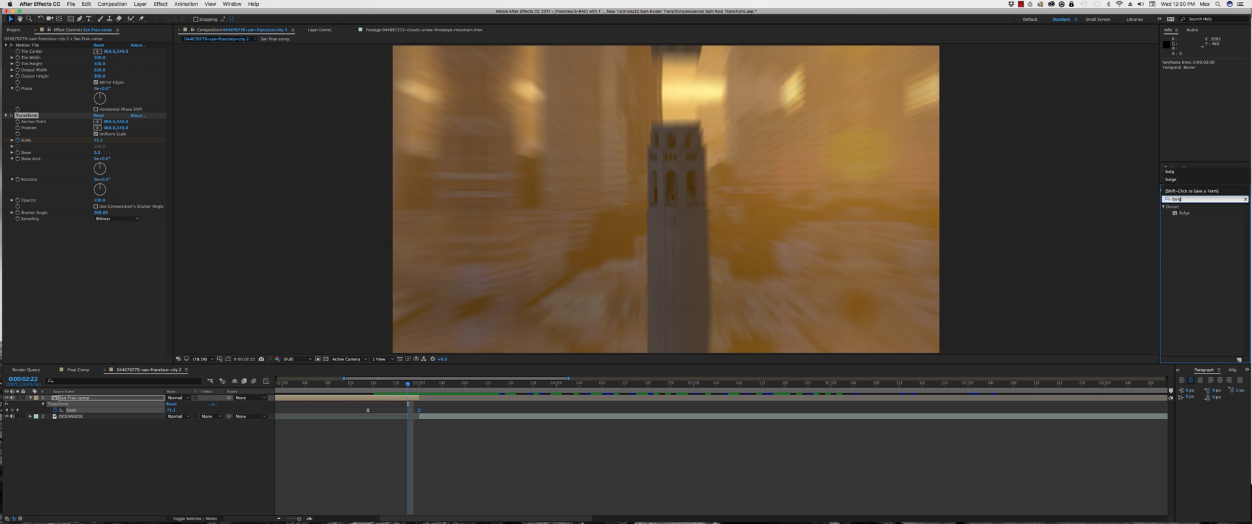
pyautogui.moveTo(1193, 212); pyautogui.dragTo(6, 116)
pyautogui.click(6, 115)
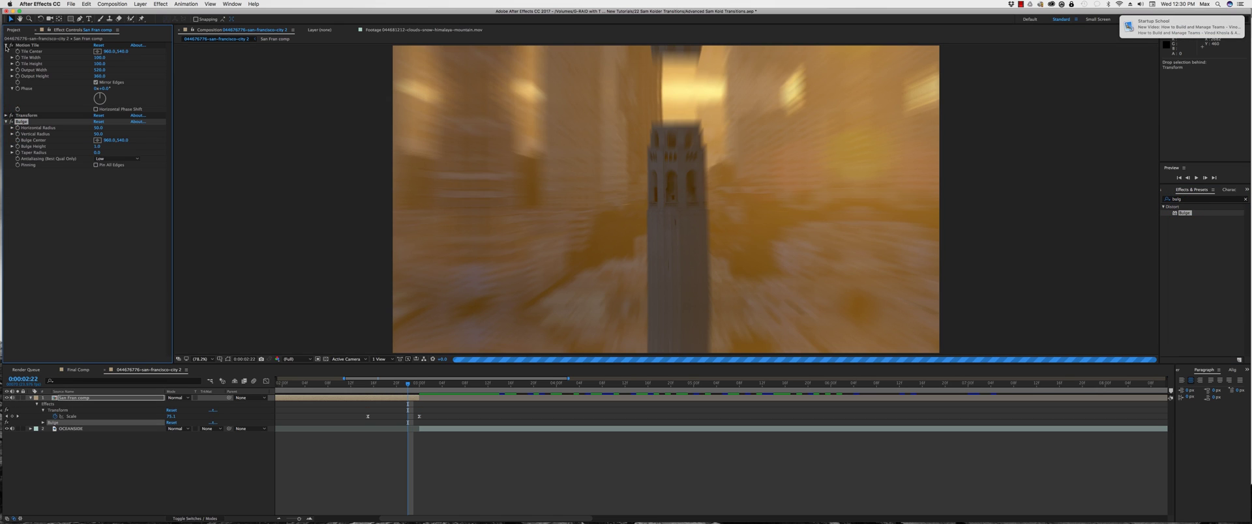
pyautogui.click(6, 45)
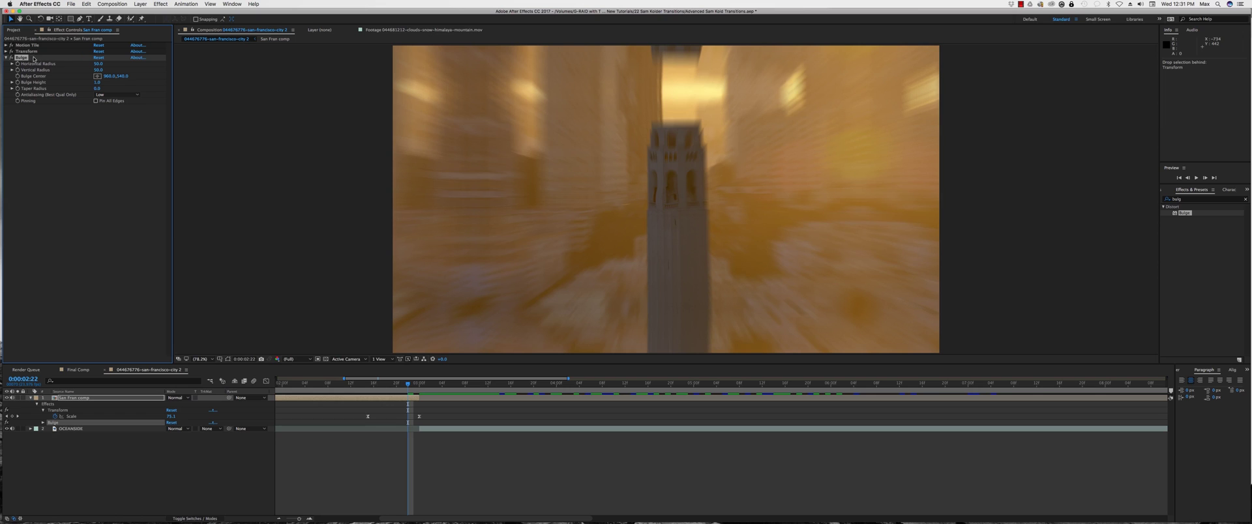
# Widen the Bulge's Horizontal Radius to 843 and increase its Vertical Radius
pyautogui.press('j')
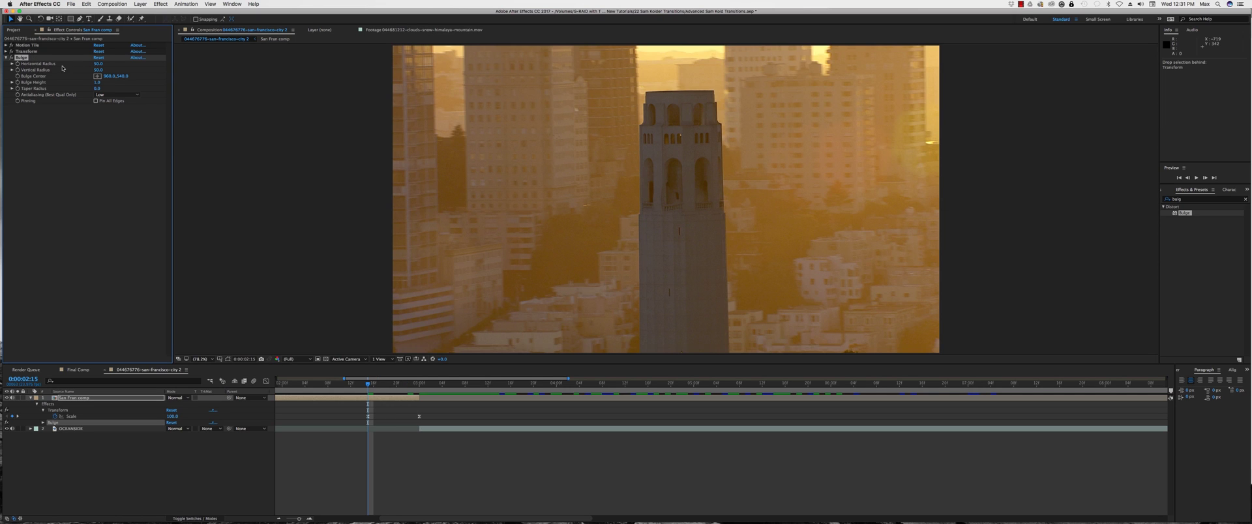
pyautogui.click(48, 65)
pyautogui.moveTo(98, 65); pyautogui.dragTo(686, 192)
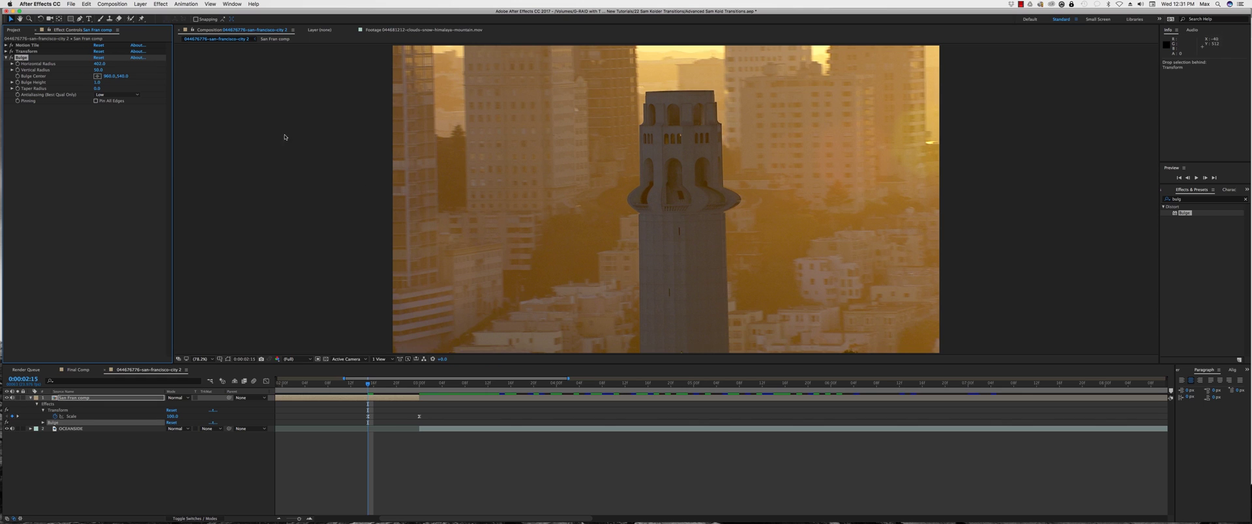
pyautogui.moveTo(98, 66); pyautogui.dragTo(397, 81)
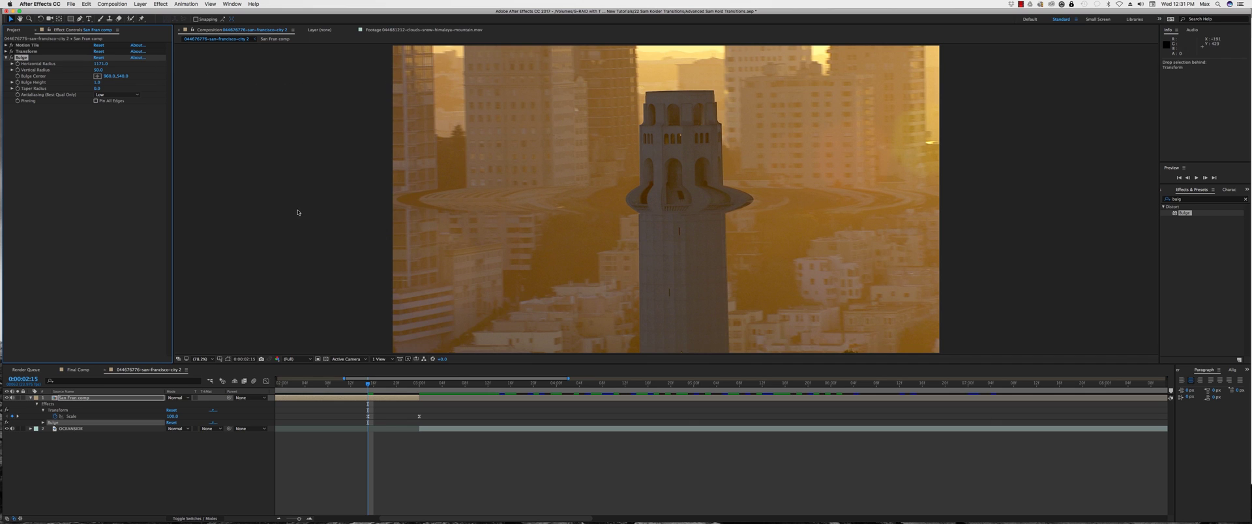
pyautogui.click(228, 360)
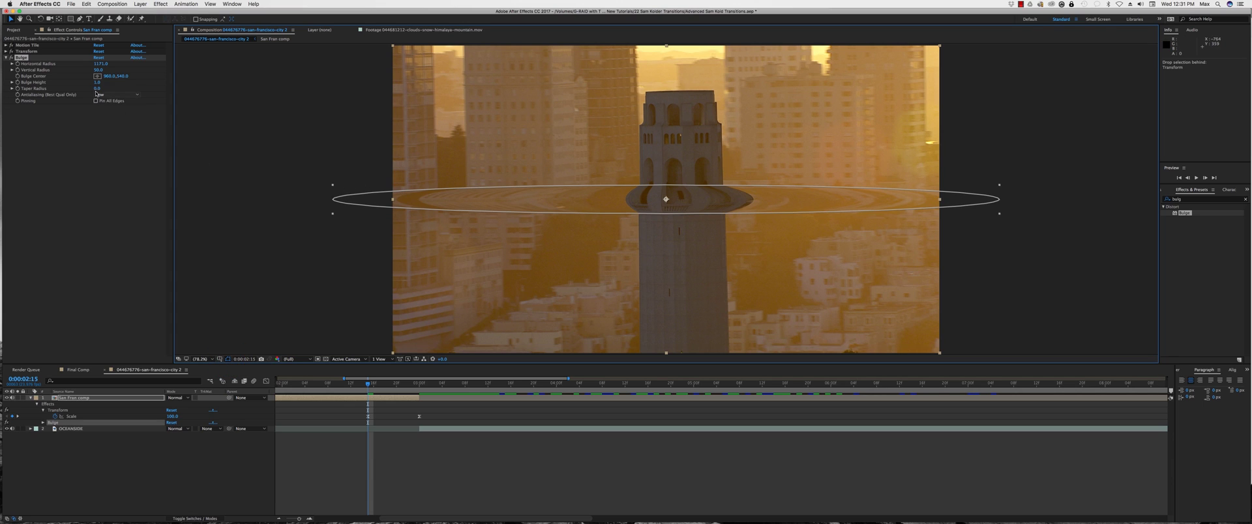
pyautogui.moveTo(97, 69); pyautogui.dragTo(351, 68)
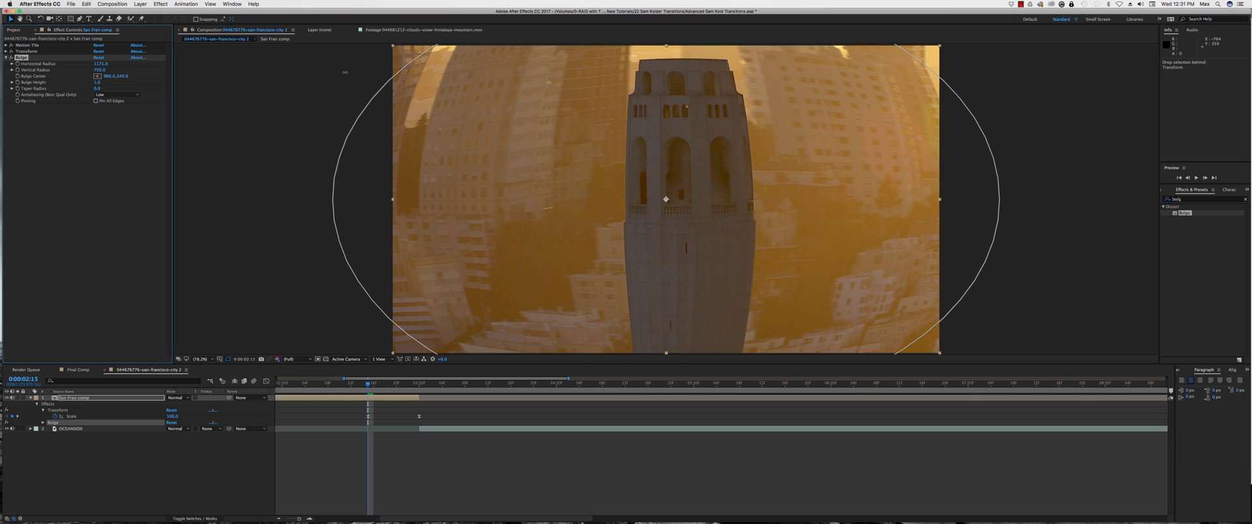
# Make the bulge slightly taller and keyframe Bulge Height at 0.0 at the zoom's start
pyautogui.moveTo(351, 69); pyautogui.dragTo(361, 69)
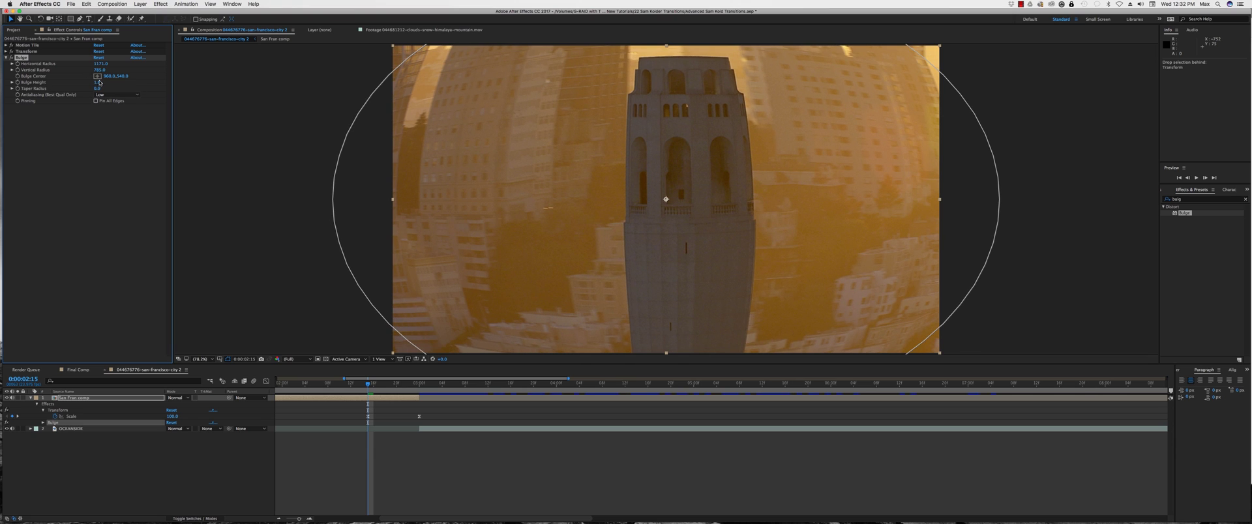
pyautogui.click(97, 82)
pyautogui.write('0')
pyautogui.press('Return')
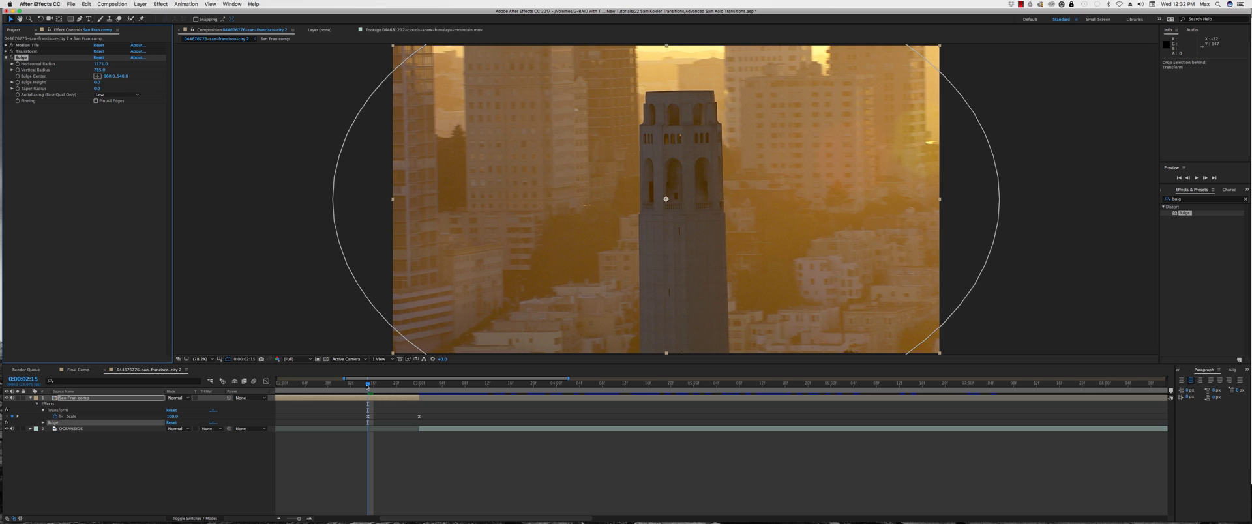
pyautogui.click(17, 82)
# Set Bulge Height to -2.0 on the last San Francisco frame before the cut
pyautogui.moveTo(374, 385); pyautogui.dragTo(379, 385)
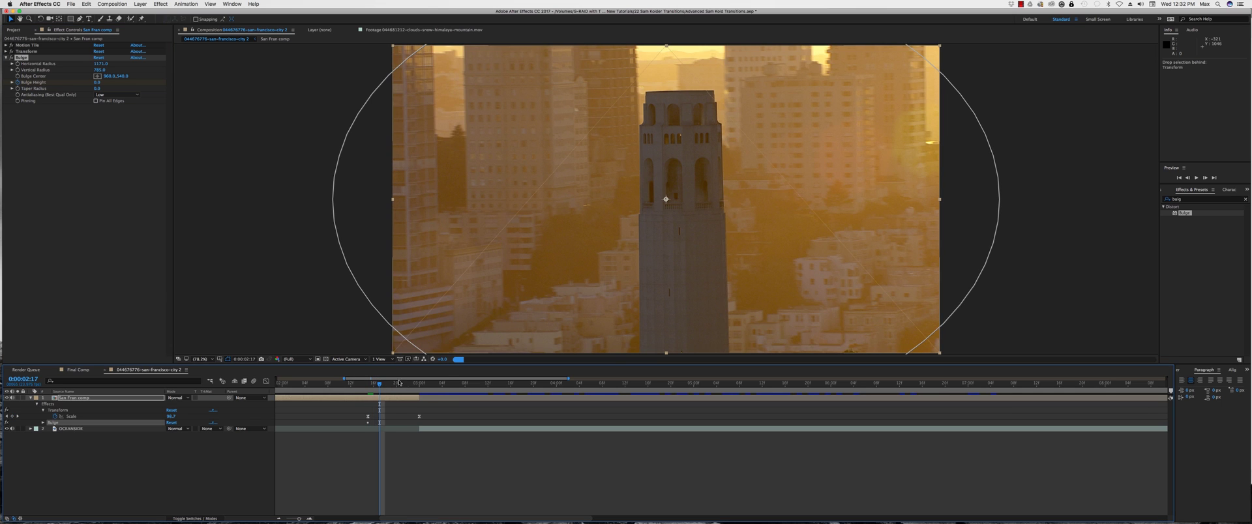
pyautogui.click(420, 385)
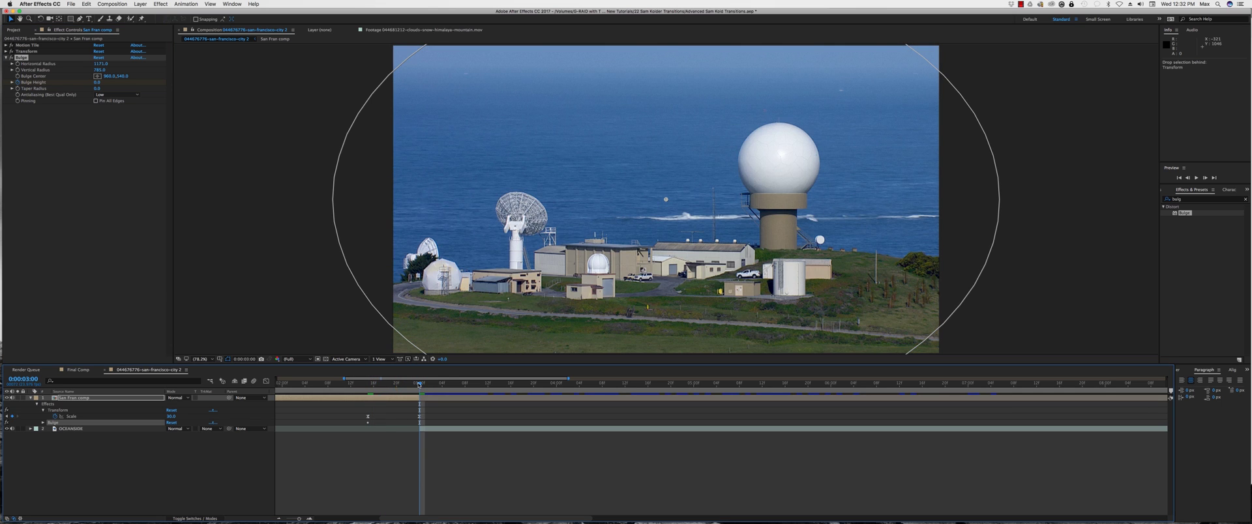
pyautogui.press('pageup')
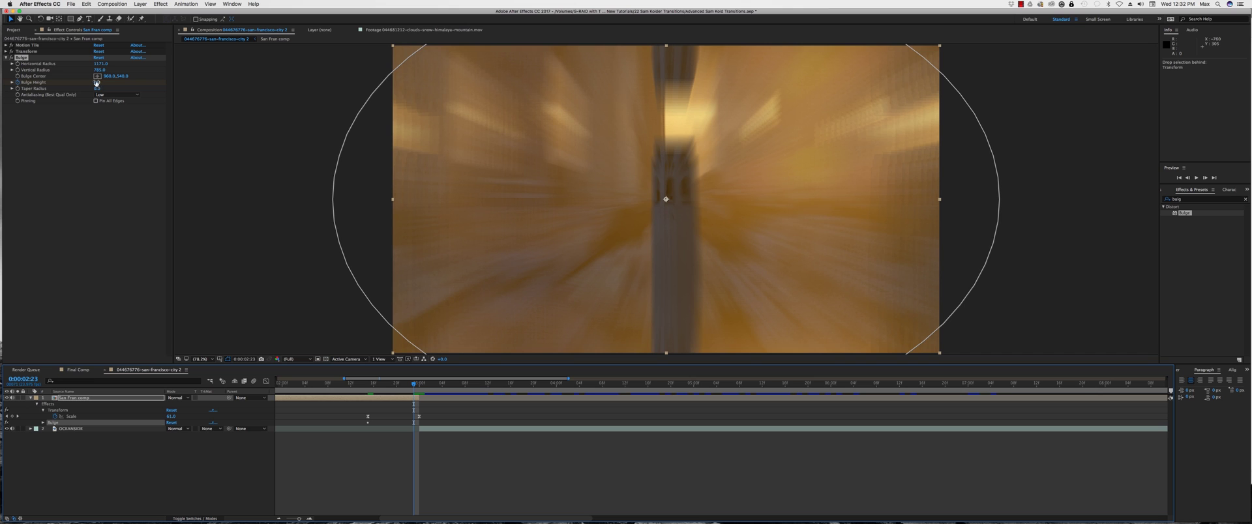
pyautogui.click(96, 82)
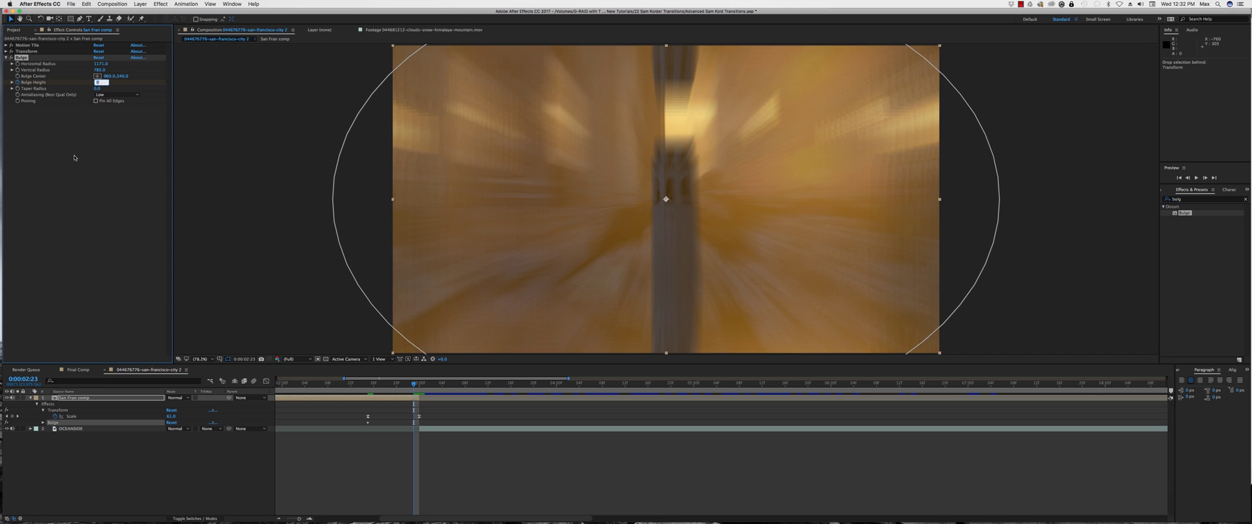
pyautogui.press('Return')
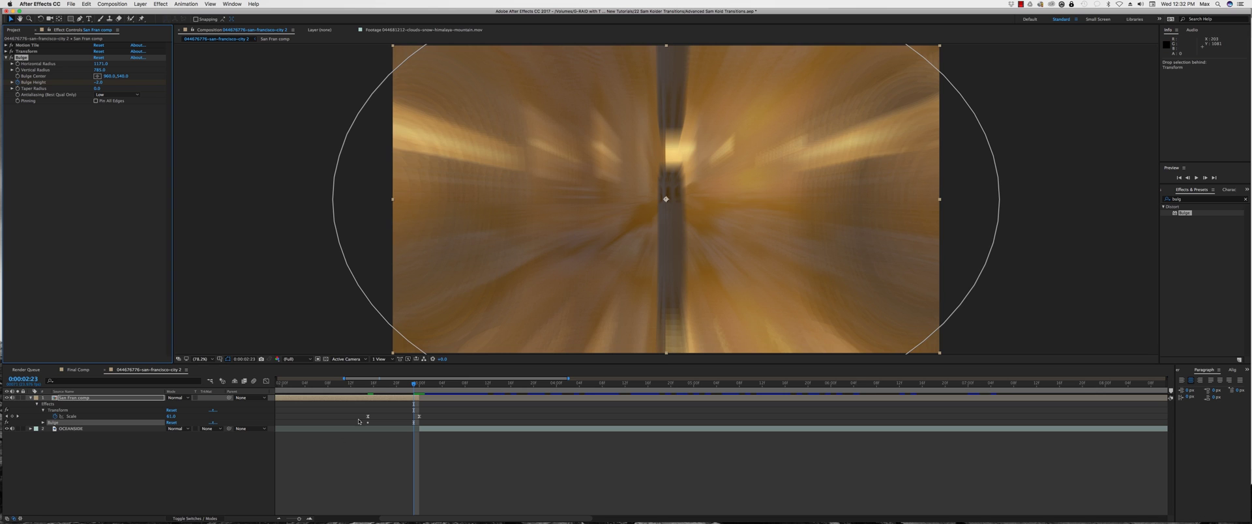
# Step frame by frame through the zoom to check the growing bulge
pyautogui.click(370, 386)
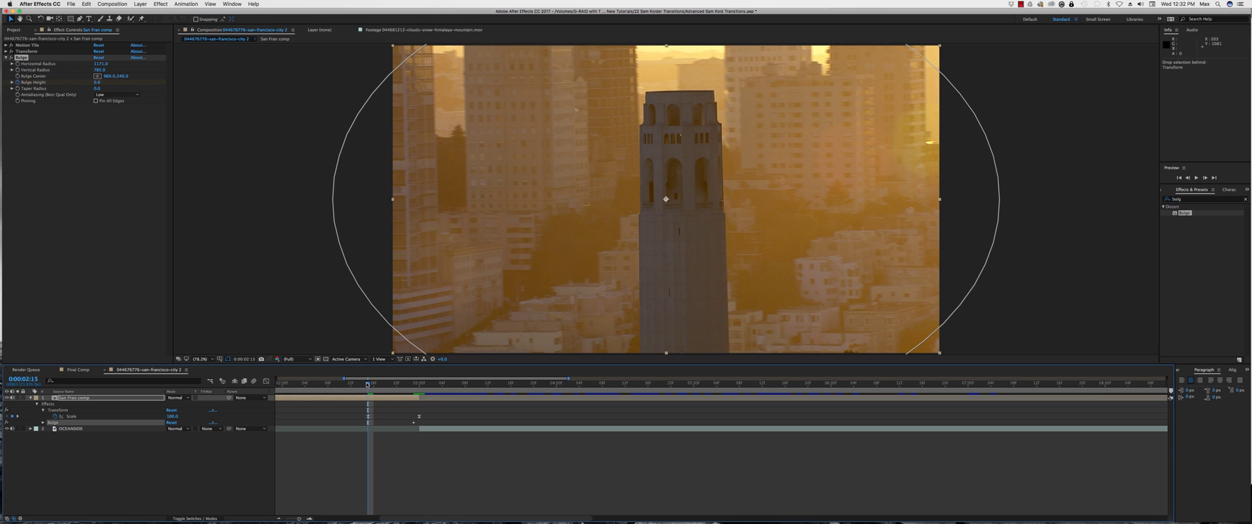
pyautogui.moveTo(367, 385); pyautogui.dragTo(378, 384)
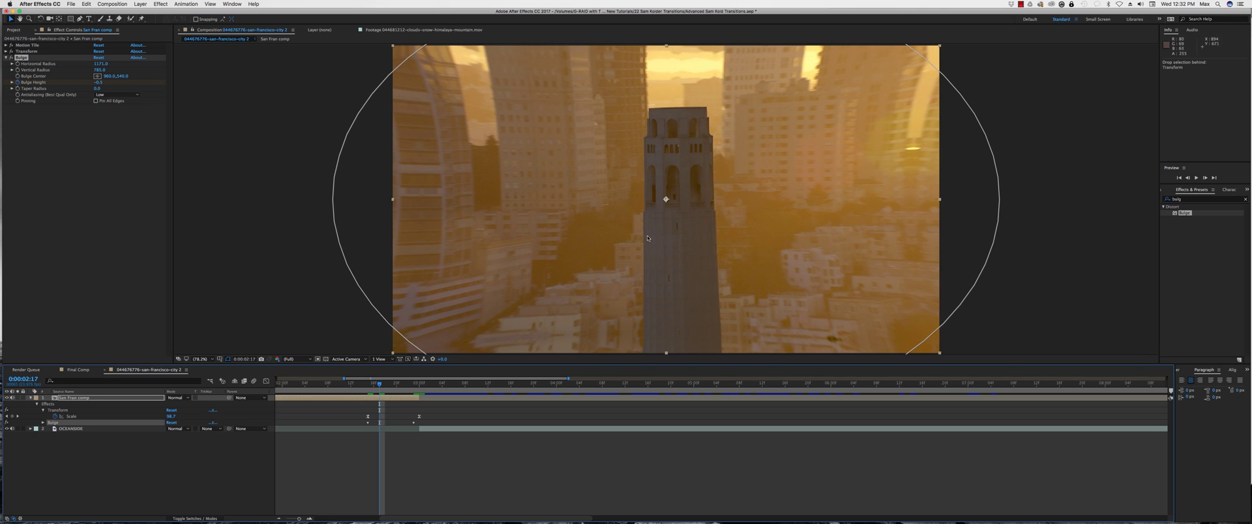
pyautogui.press('pagedown')
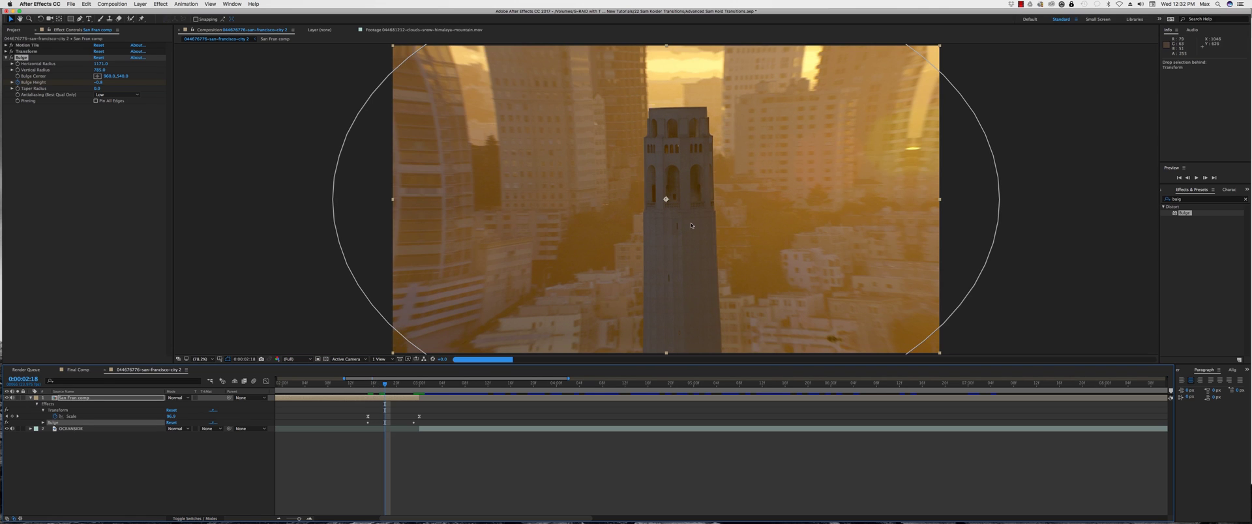
pyautogui.press('pagedown')
pyautogui.press('pagedown')
pyautogui.press('pagedown')
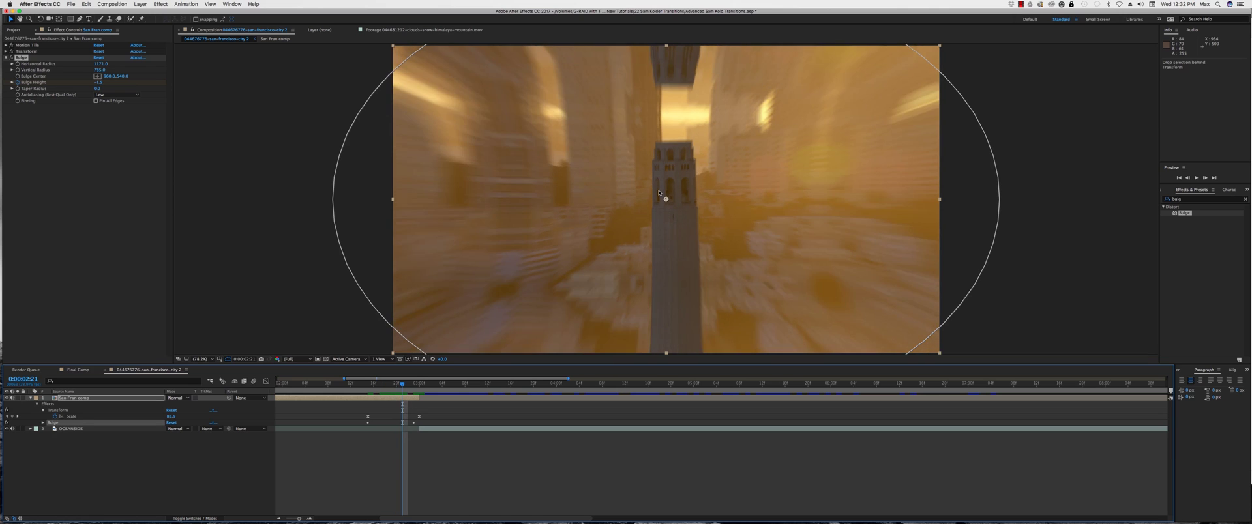
pyautogui.press('pagedown')
pyautogui.press('pagedown')
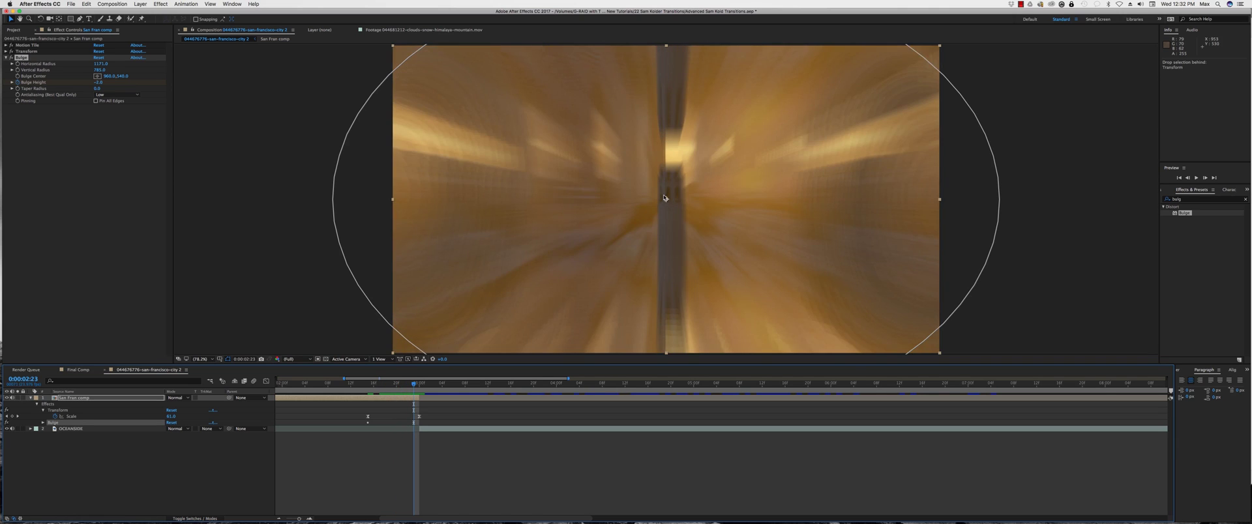
pyautogui.press('pagedown')
# Apply a Transform effect to the OCEANSIDE layer at the cut
pyautogui.click(492, 428)
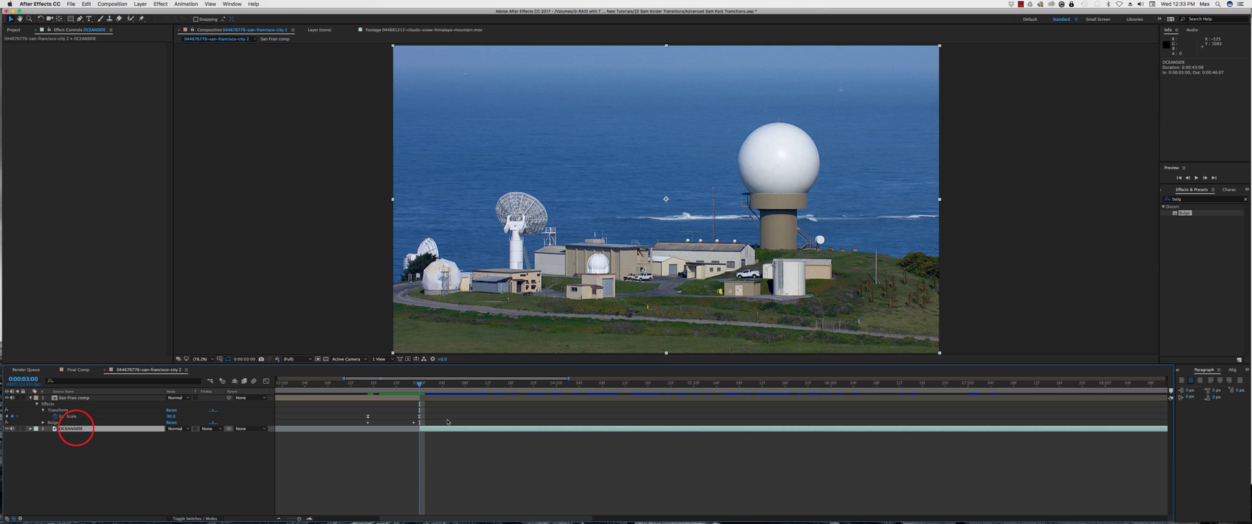
pyautogui.click(1185, 199)
pyautogui.write('trans')
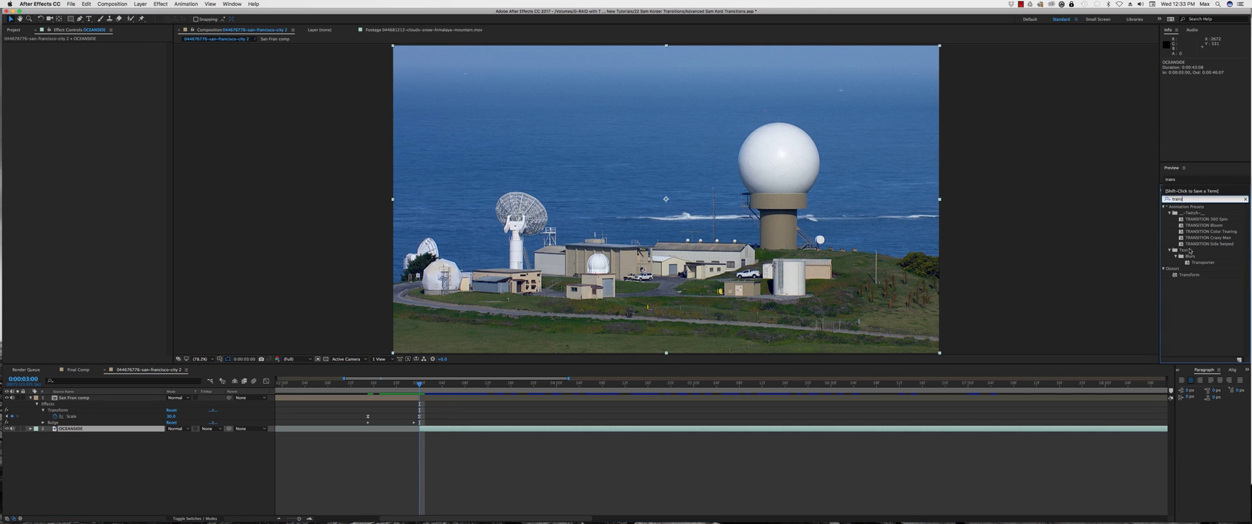
pyautogui.moveTo(1190, 275); pyautogui.dragTo(913, 196)
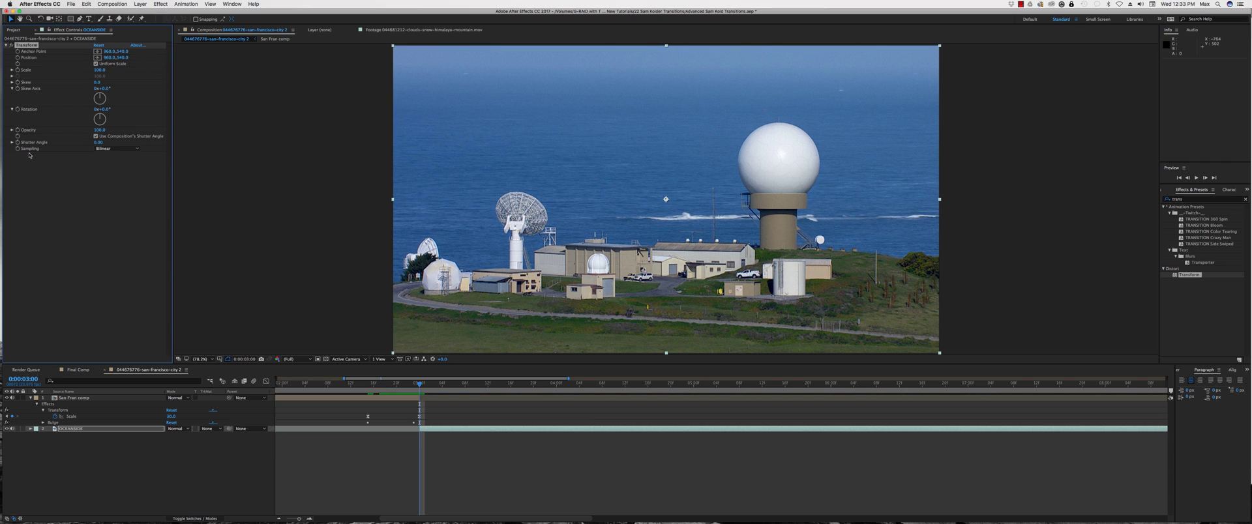
# Set Transform's own Shutter Angle to 260 and start keyframing its Scale
pyautogui.click(428, 429)
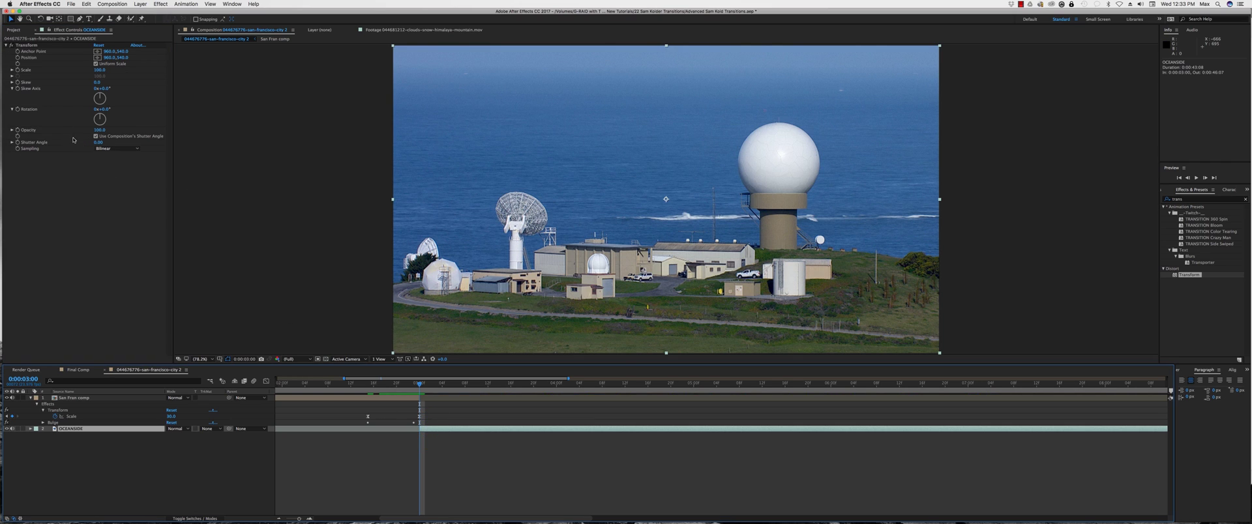
pyautogui.click(95, 136)
pyautogui.click(98, 142)
pyautogui.write('260')
pyautogui.press('Return')
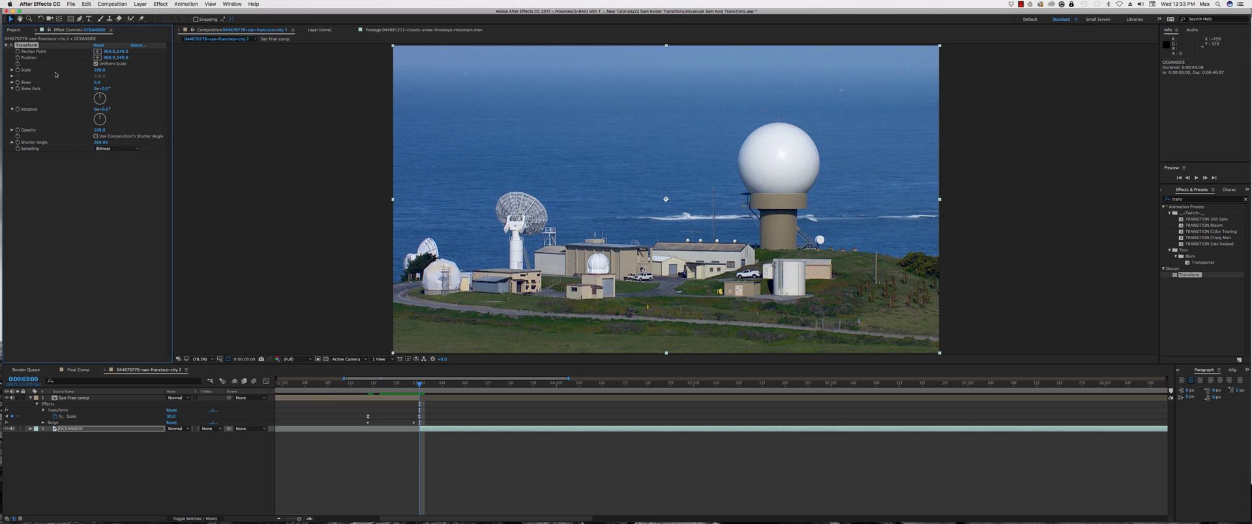
pyautogui.click(18, 70)
# Move the OCEANSIDE Scale keyframe to 0:00:03:08
pyautogui.click(424, 429)
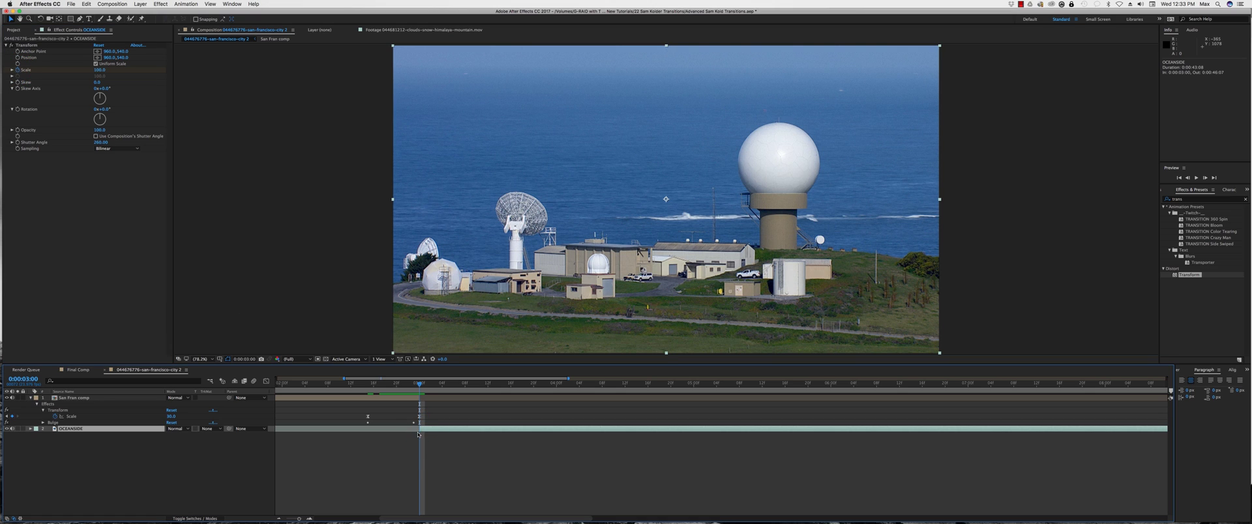
pyautogui.press('u')
pyautogui.press('space')
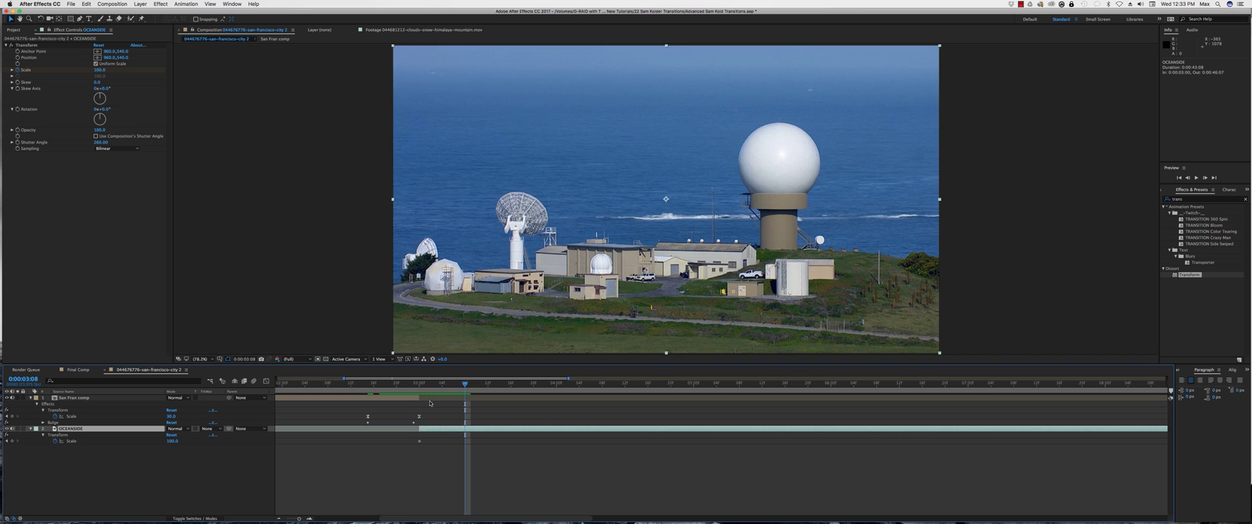
pyautogui.moveTo(420, 444); pyautogui.dragTo(465, 443)
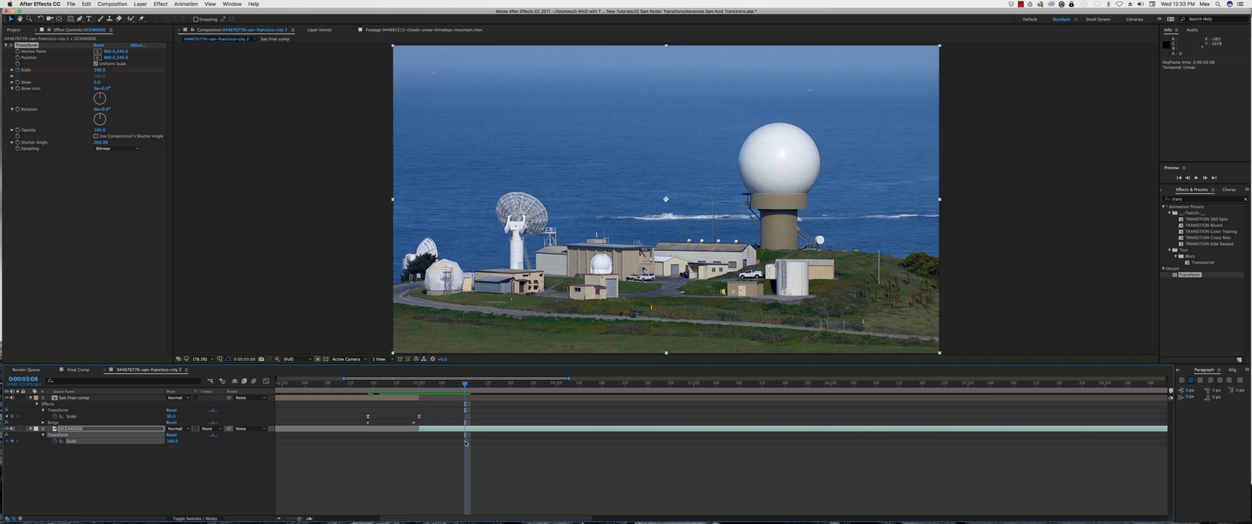
# Set Scale to 300 at 0:00:03:00 and preview the zoom-out to 100%
pyautogui.click(420, 385)
pyautogui.click(436, 431)
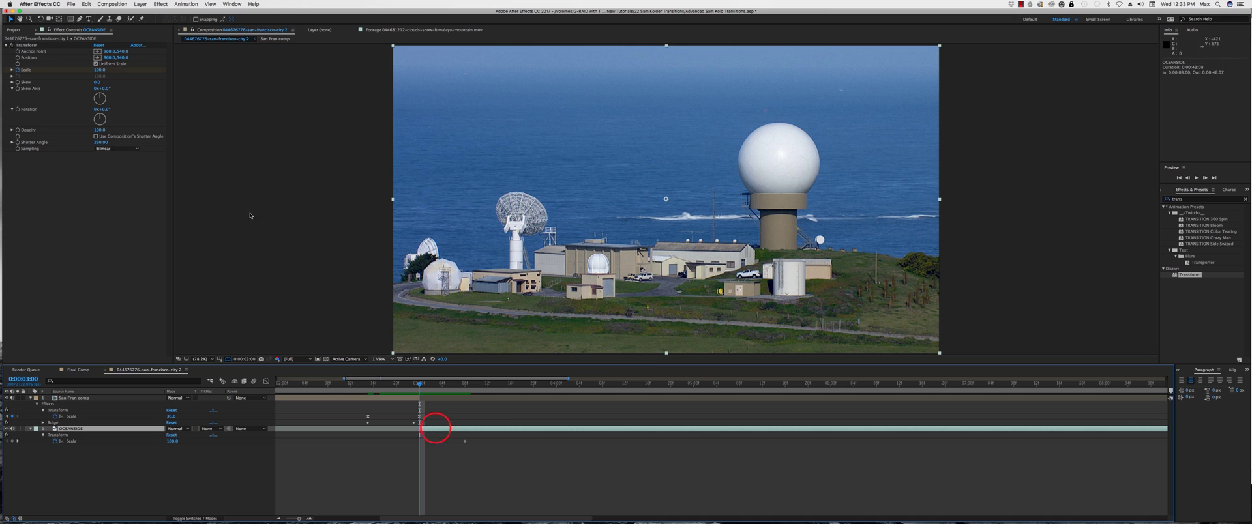
pyautogui.click(97, 70)
pyautogui.write('300')
pyautogui.press('Return')
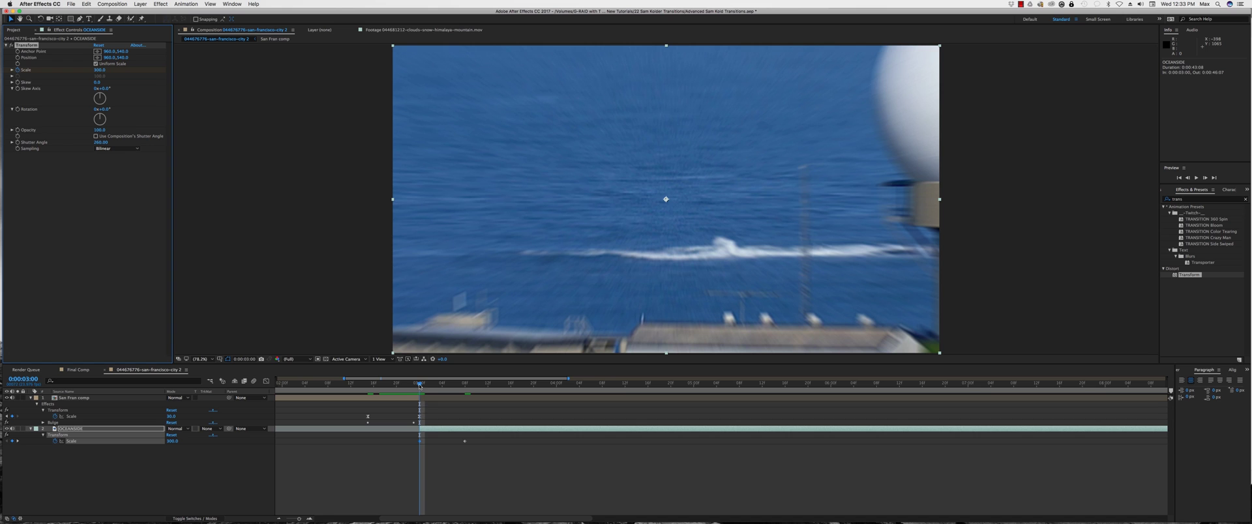
pyautogui.moveTo(420, 386); pyautogui.dragTo(465, 384)
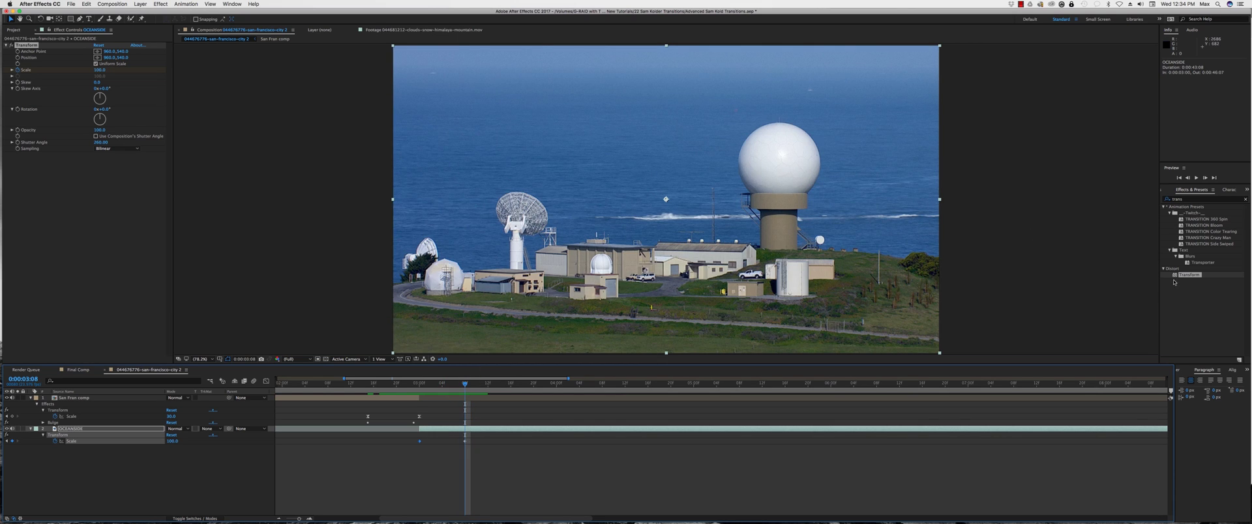
# Apply Bulge to OCEANSIDE and raise its Vertical Radius to 556, then 692
pyautogui.click(1202, 199)
pyautogui.write('bu')
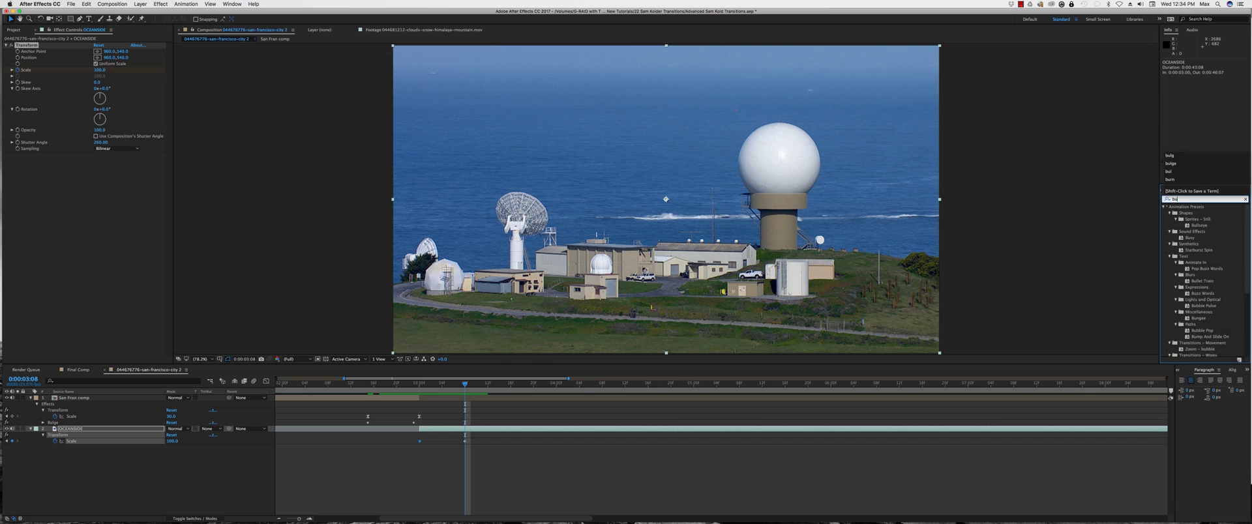
pyautogui.write('lg')
pyautogui.moveTo(1184, 212); pyautogui.dragTo(116, 212)
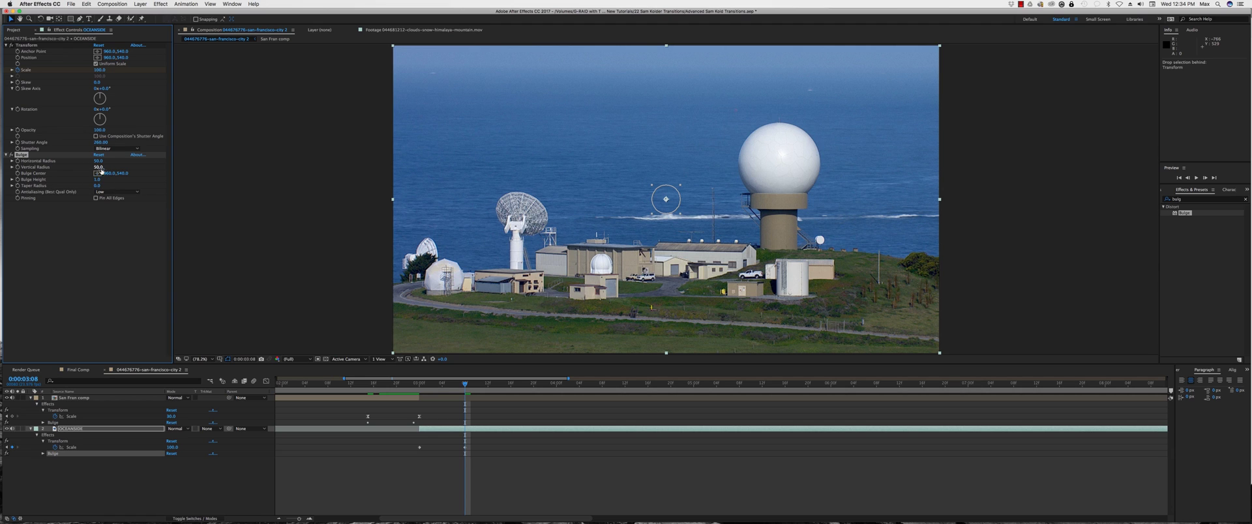
pyautogui.moveTo(98, 167); pyautogui.dragTo(198, 180)
pyautogui.moveTo(98, 166); pyautogui.dragTo(186, 160)
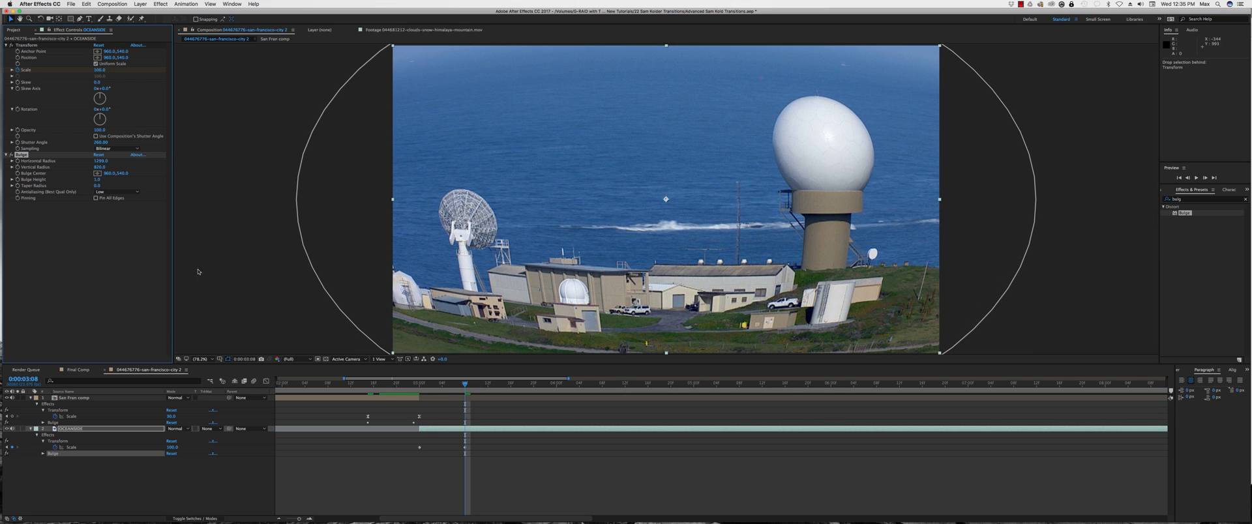
# Keyframe Bulge Height at 0 at 0:00:03:08
pyautogui.click(19, 179)
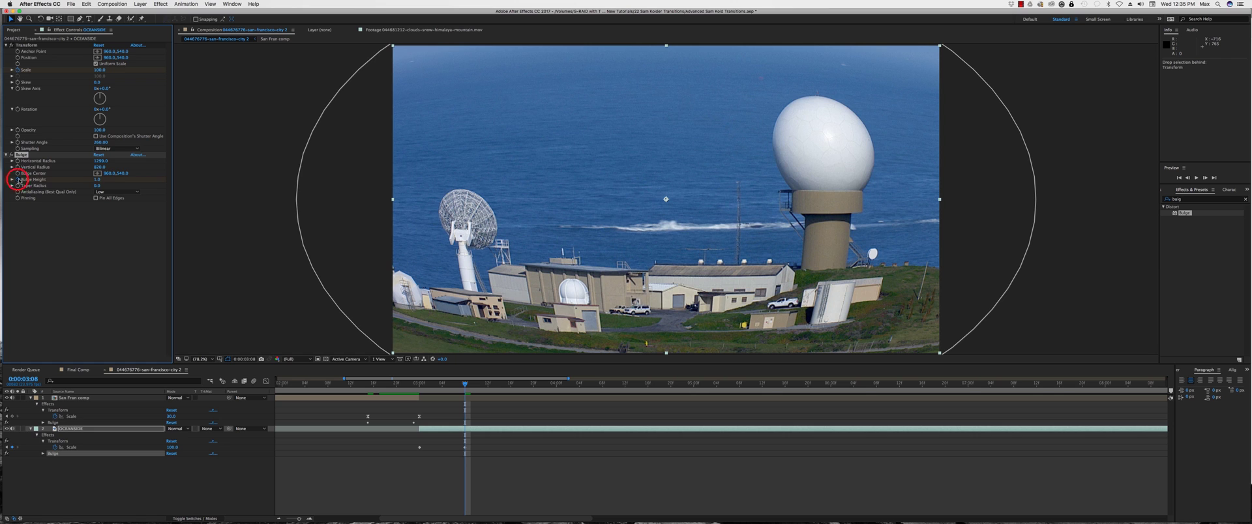
pyautogui.click(97, 180)
pyautogui.write('0')
pyautogui.press('Return')
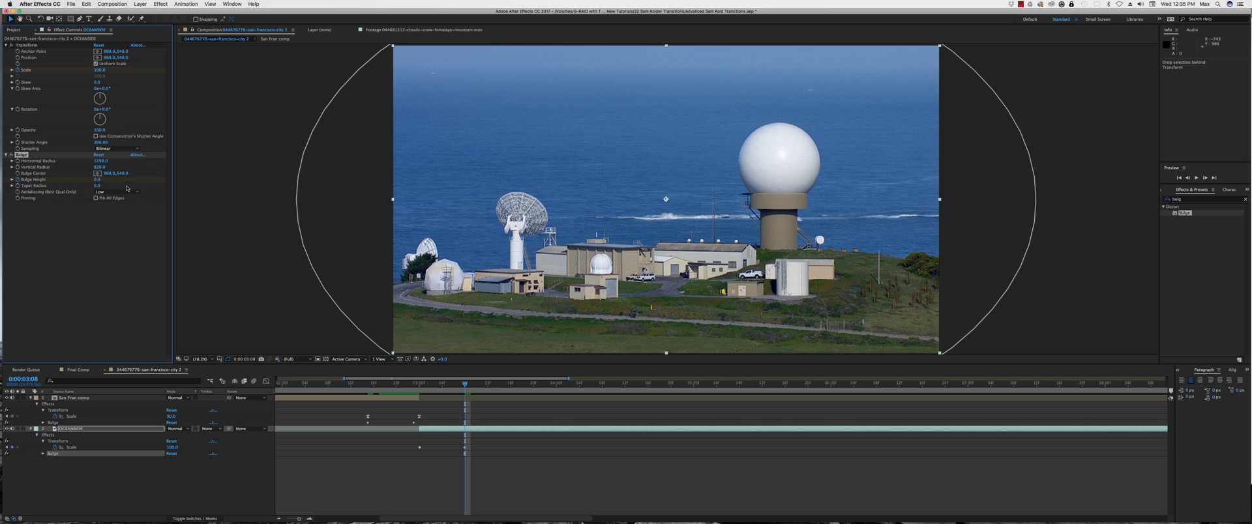
# Set Bulge Height to 1.0 at 0:00:03:00
pyautogui.moveTo(439, 386); pyautogui.dragTo(420, 385)
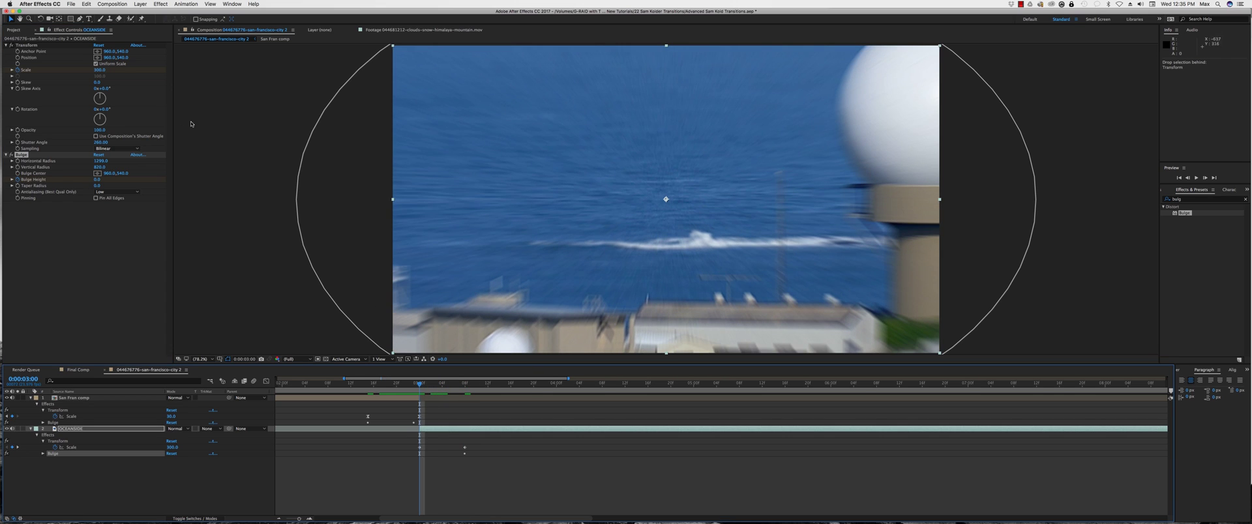
pyautogui.moveTo(97, 180); pyautogui.dragTo(98, 182)
pyautogui.click(97, 180)
pyautogui.write('1')
pyautogui.press('Return')
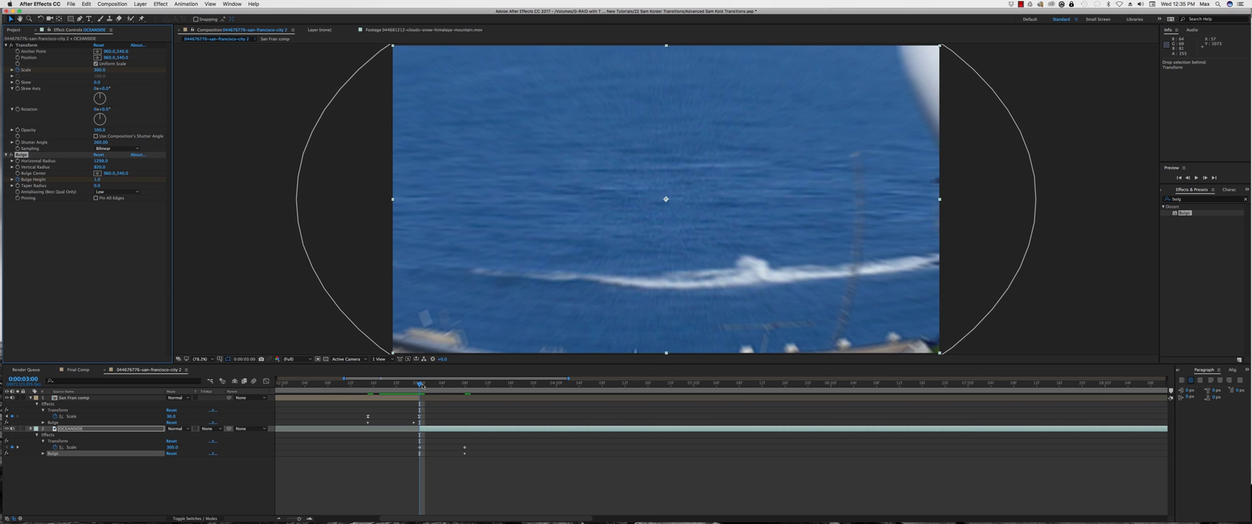
# Scrub through 0:00:03:01 and 0:00:03:02 to preview the bulge transition
pyautogui.moveTo(421, 385); pyautogui.dragTo(457, 386)
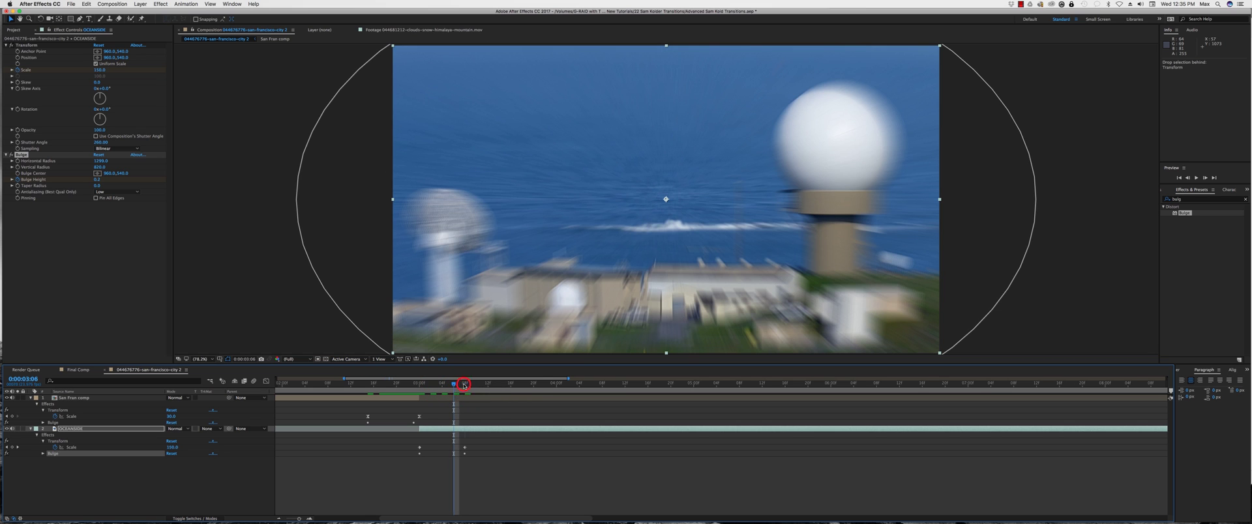
pyautogui.click(424, 384)
pyautogui.click(430, 384)
pyautogui.moveTo(439, 384); pyautogui.dragTo(463, 390)
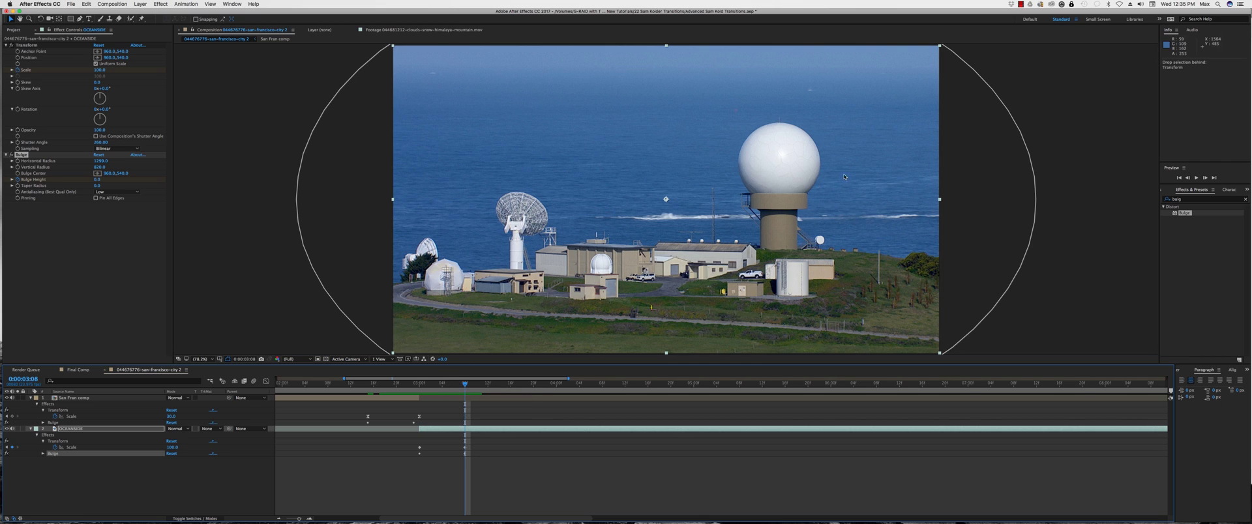
pyautogui.click(437, 382)
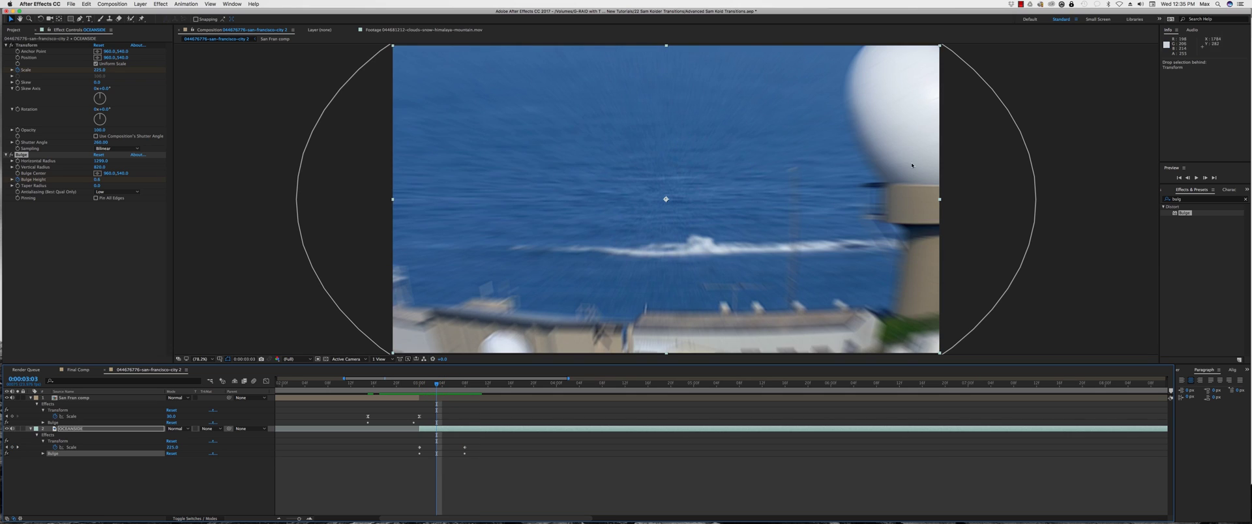
pyautogui.moveTo(437, 386); pyautogui.dragTo(465, 387)
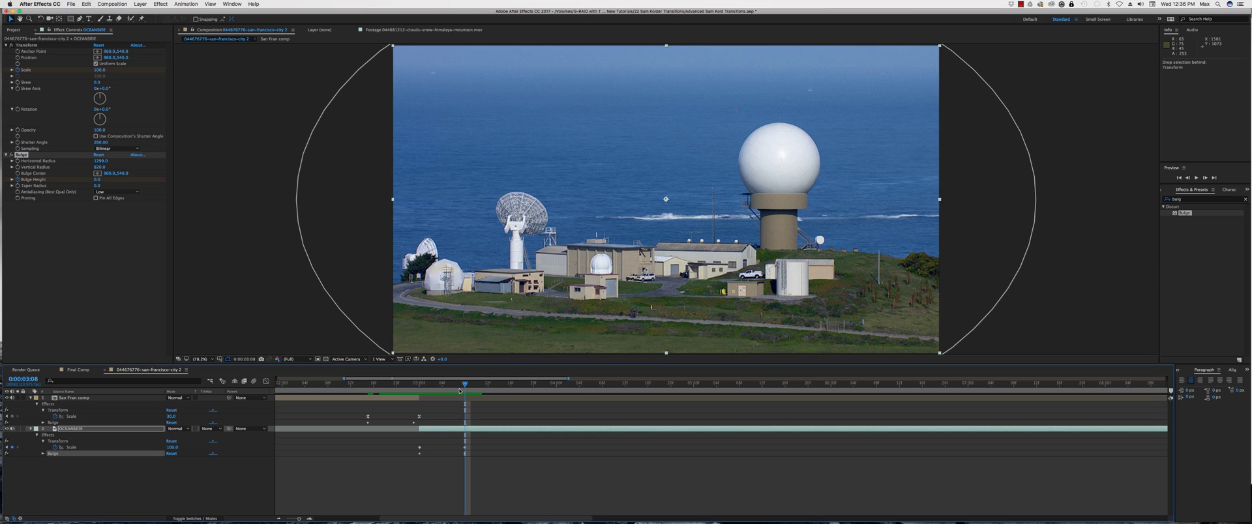
pyautogui.moveTo(459, 386)
pyautogui.mouseDown()
pyautogui.moveTo(472, 386)
pyautogui.moveTo(427, 376)
pyautogui.moveTo(481, 380)
pyautogui.moveTo(443, 386)
pyautogui.moveTo(465, 387)
pyautogui.mouseUp()
pyautogui.click(466, 432)
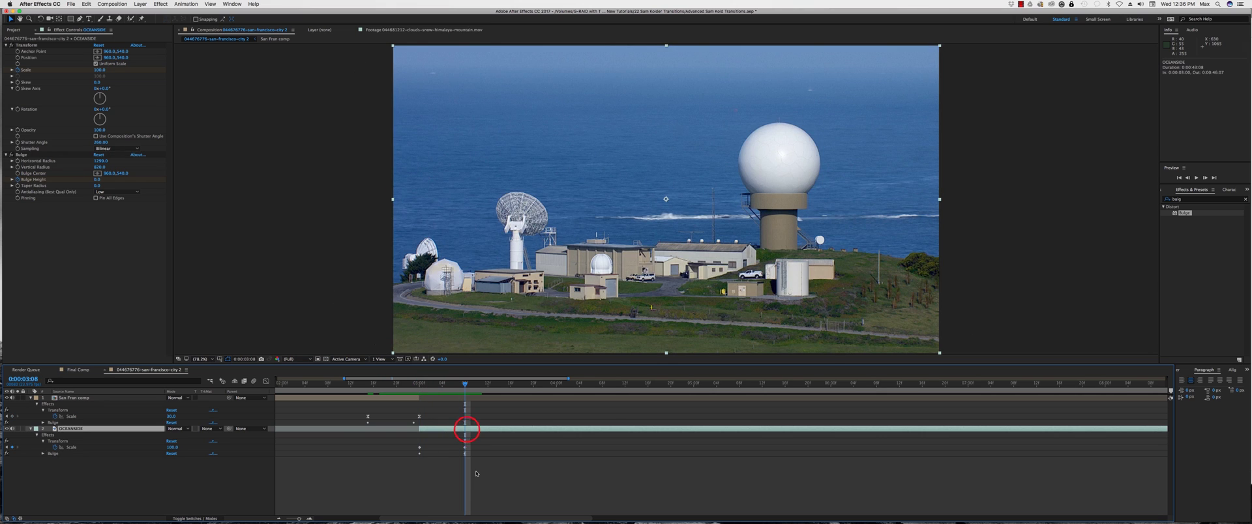
# Collapse both layers' properties and apply Shift Channels to OCEANSIDE from a 'chann' search
pyautogui.moveTo(465, 382); pyautogui.dragTo(491, 385)
pyautogui.click(492, 427)
pyautogui.click(30, 429)
pyautogui.click(30, 398)
pyautogui.moveTo(491, 388); pyautogui.dragTo(478, 386)
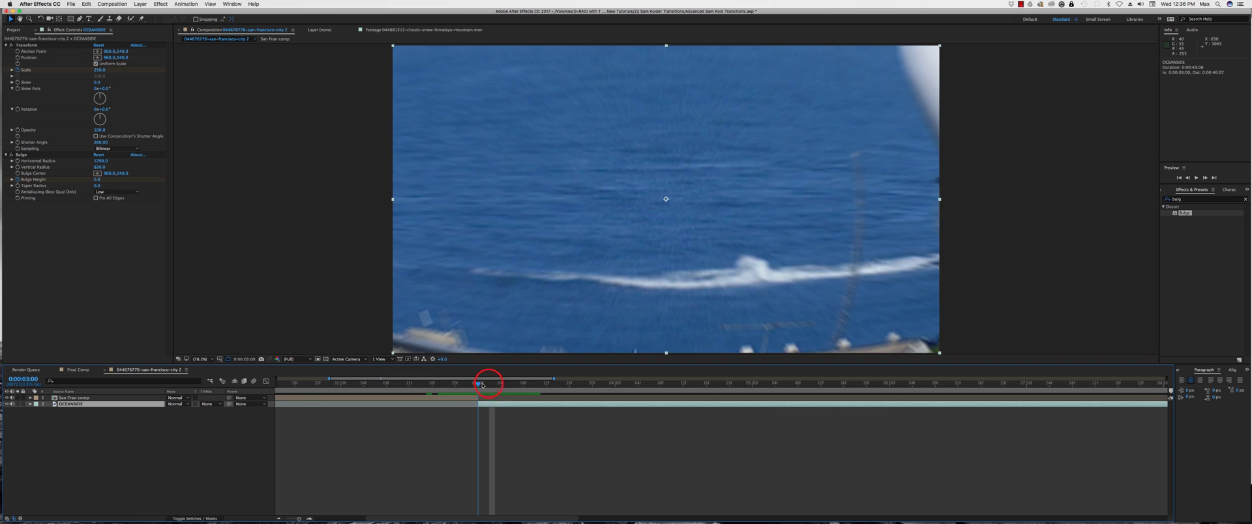
pyautogui.click(1245, 201)
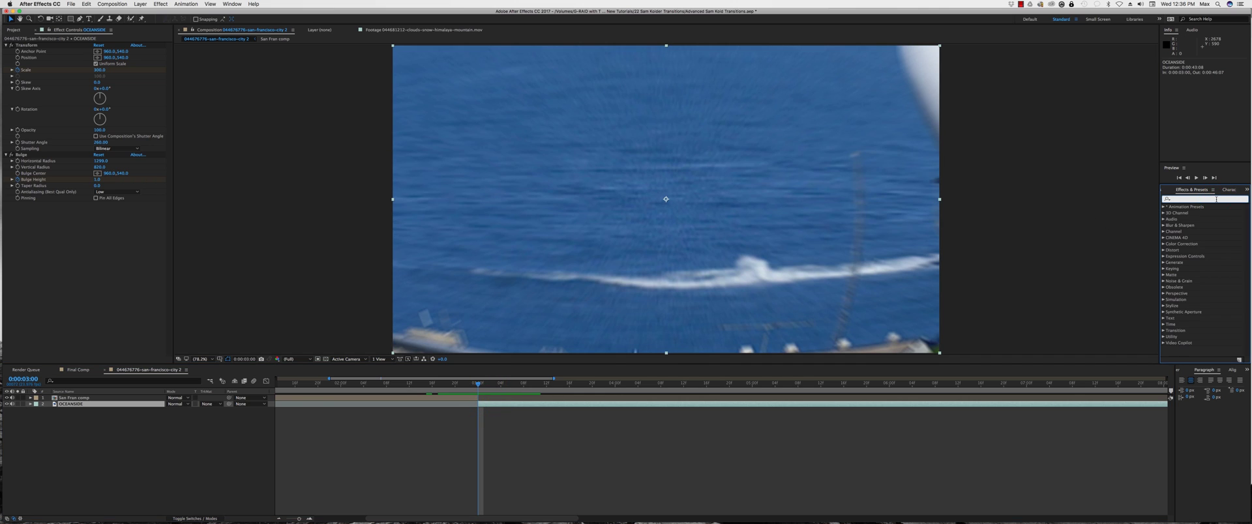
pyautogui.write('chann')
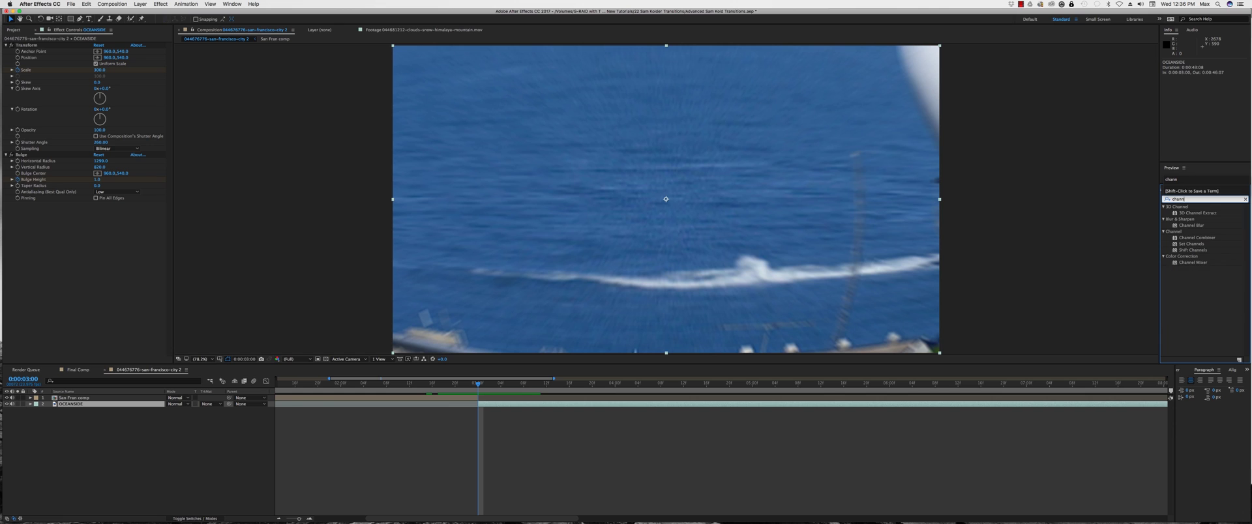
pyautogui.moveTo(1194, 250); pyautogui.dragTo(653, 202)
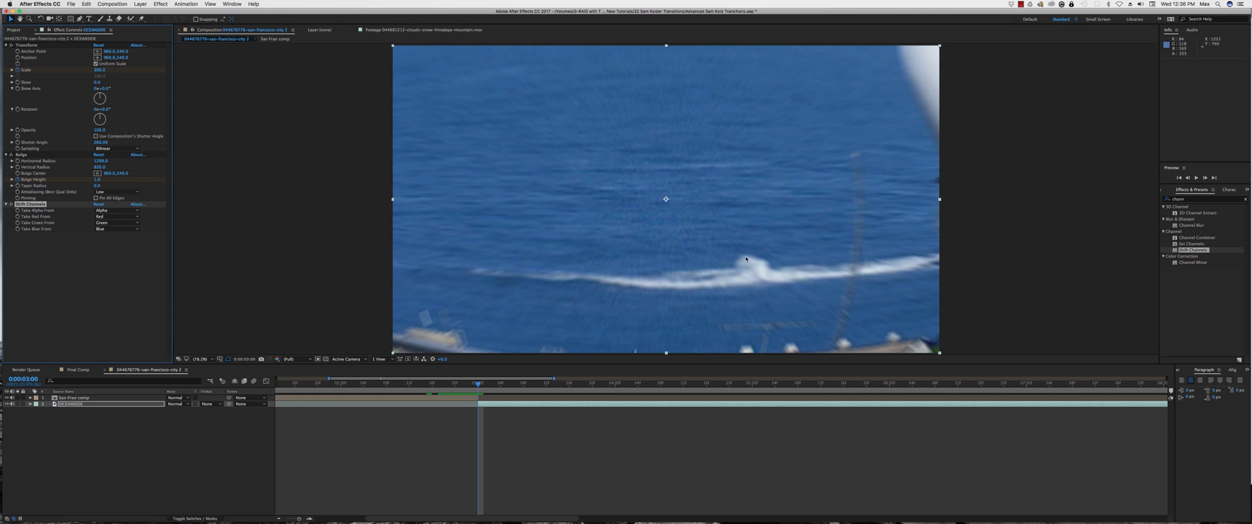
# Set Shift Channels' Take Green From and Take Blue From to Full Off, leaving red only
pyautogui.click(5, 154)
pyautogui.click(6, 45)
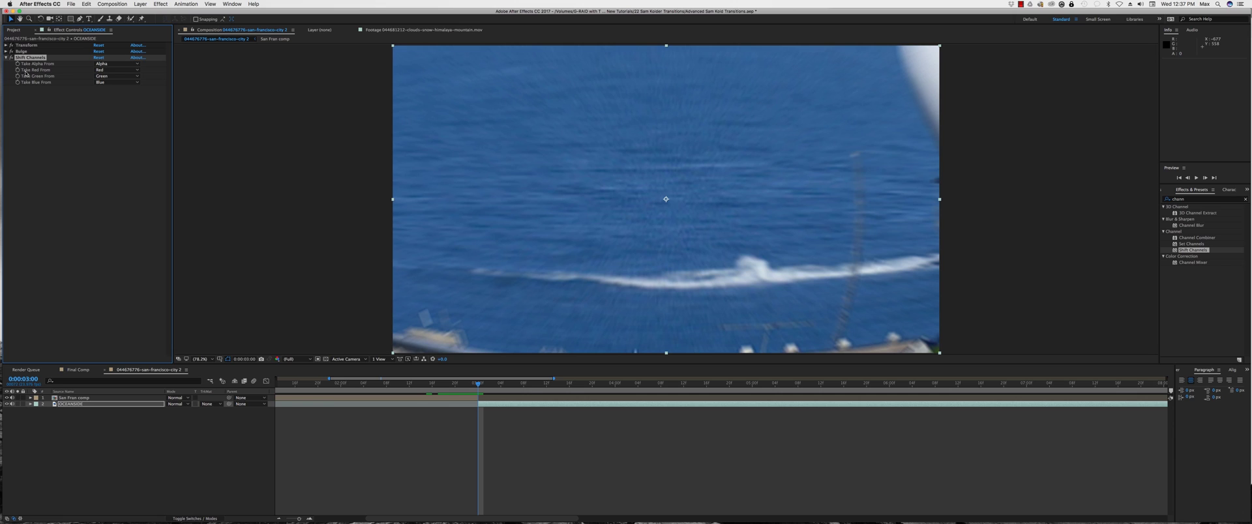
pyautogui.click(109, 75)
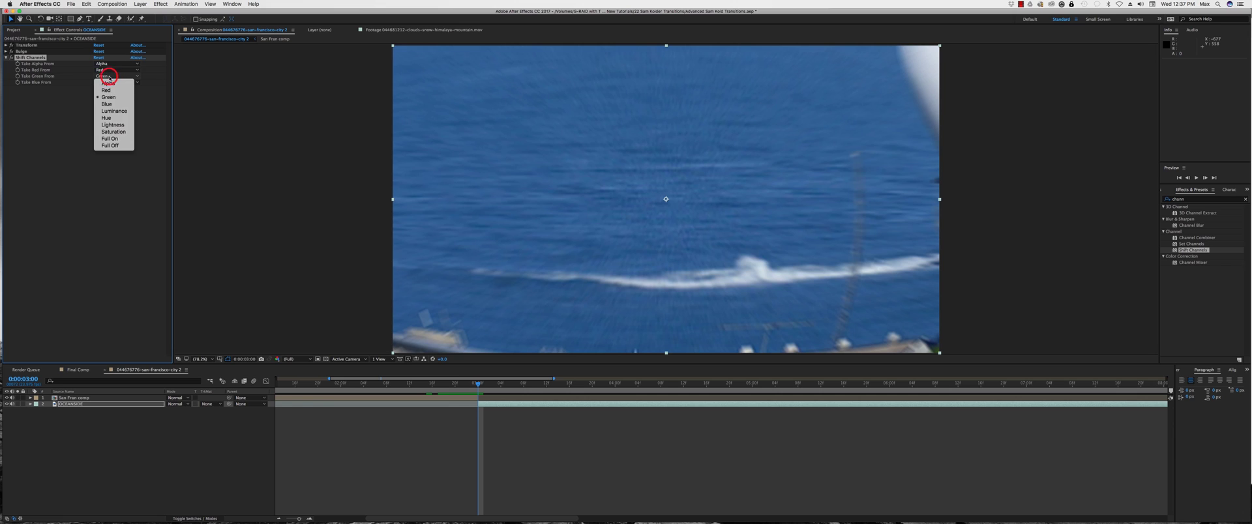
pyautogui.click(108, 144)
pyautogui.click(109, 83)
pyautogui.click(108, 154)
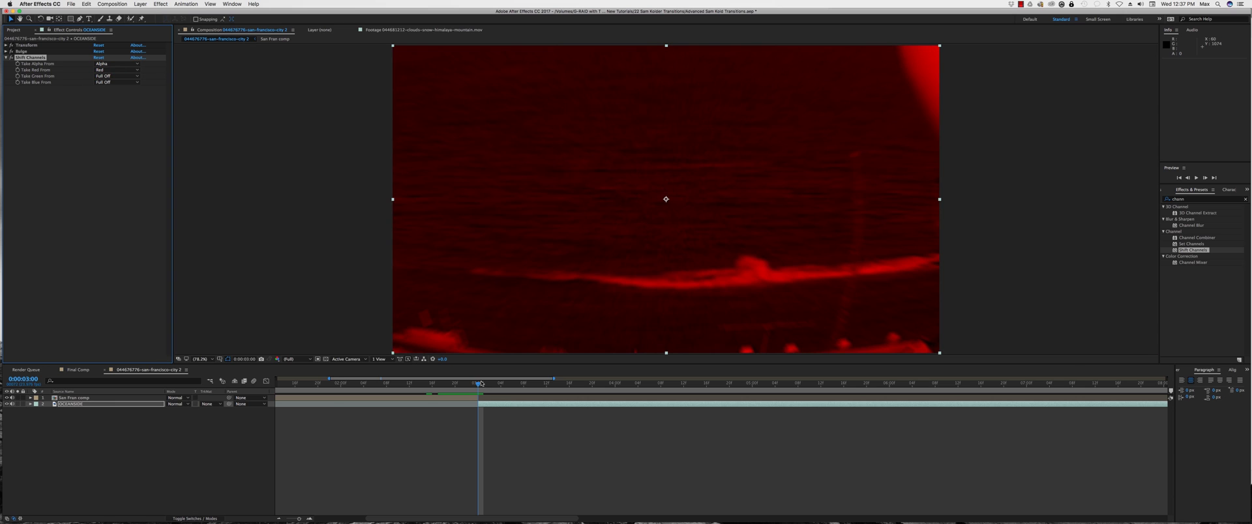
pyautogui.moveTo(479, 384); pyautogui.dragTo(524, 385)
pyautogui.click(539, 441)
pyautogui.click(538, 405)
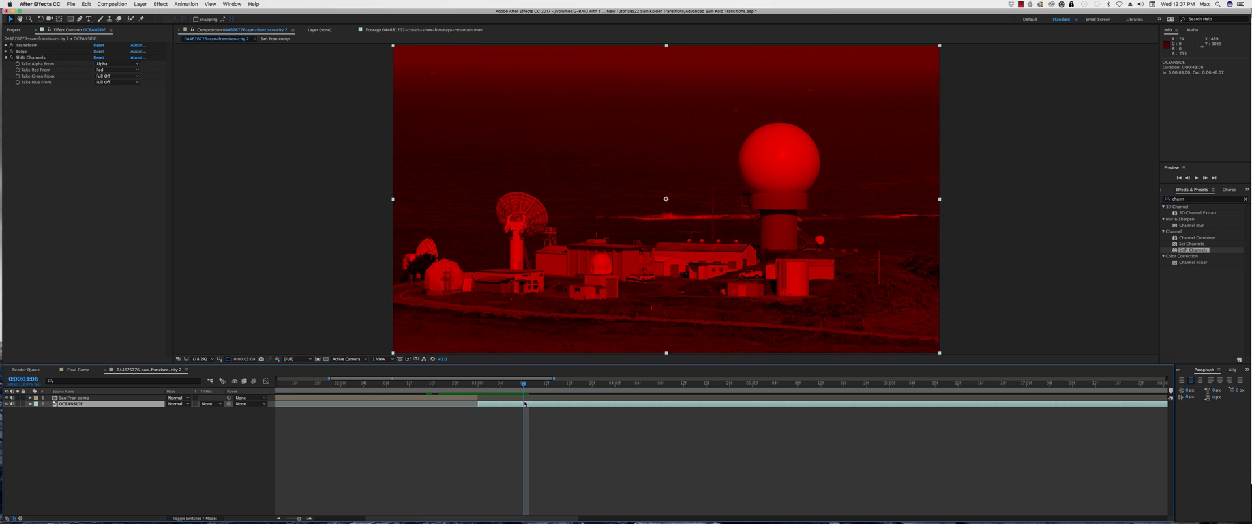
# Duplicate OCEANSIDE and rename the copies OCEANSIDE GREEN and OCEANSIDE BLUE
pyautogui.press('super+d')
pyautogui.press('super+d')
pyautogui.click(524, 411)
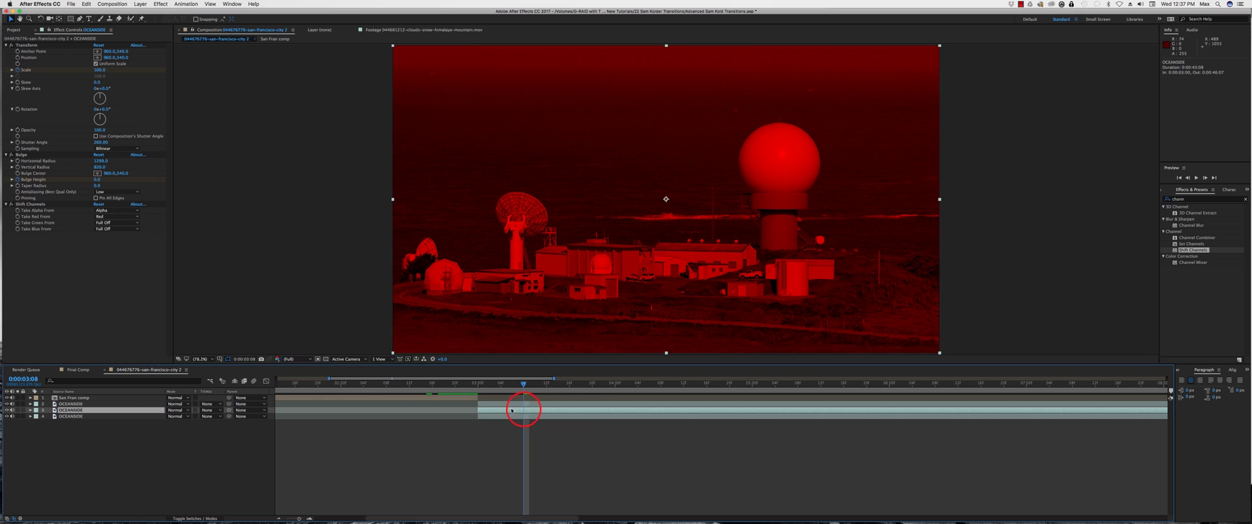
pyautogui.click(67, 412)
pyautogui.press('Return')
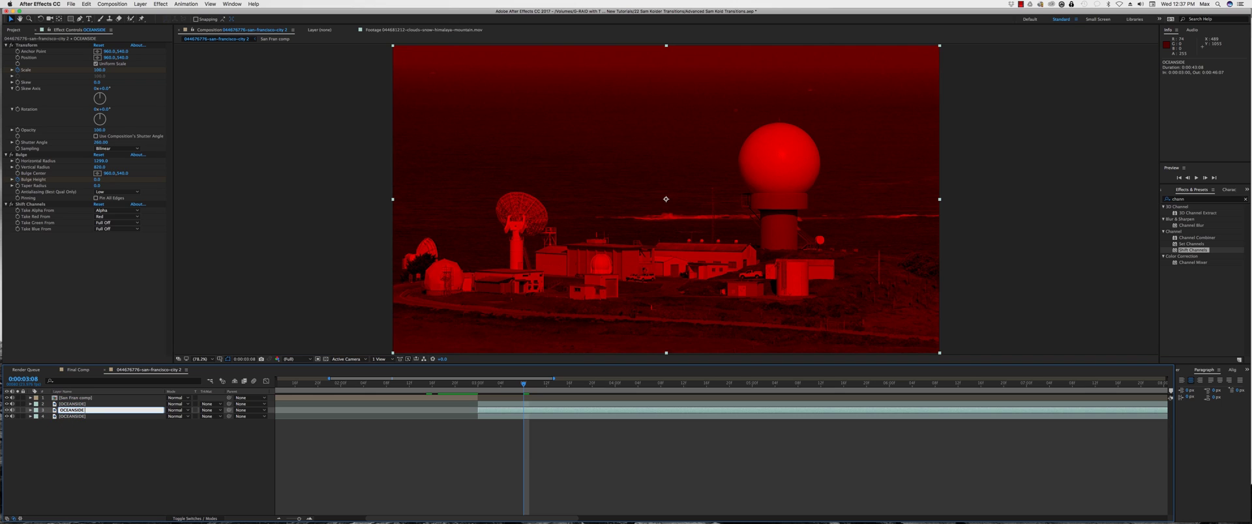
pyautogui.press('Return')
pyautogui.click(77, 416)
pyautogui.press('Return')
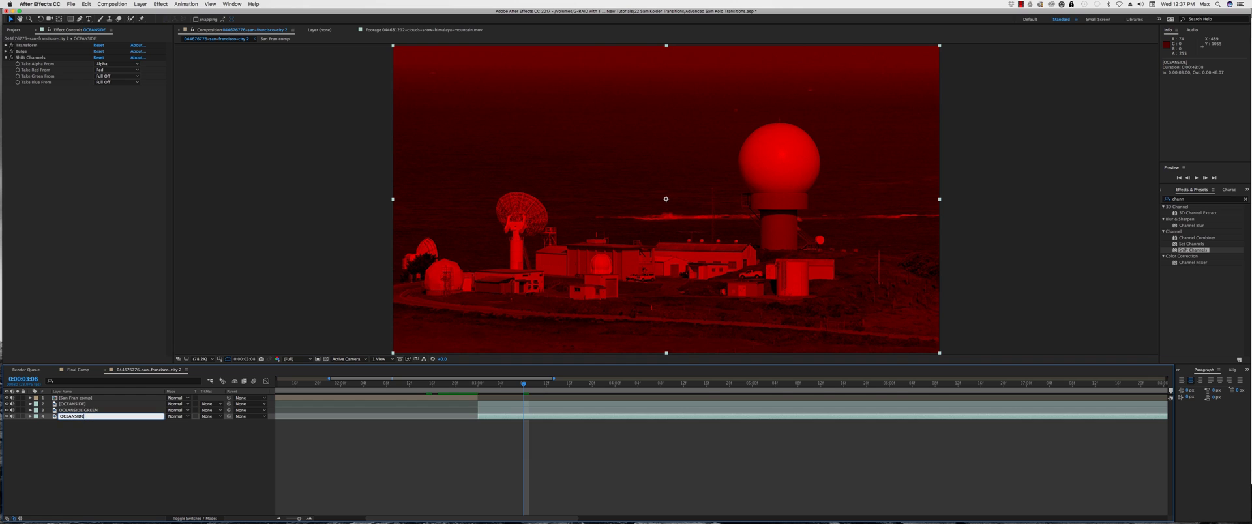
pyautogui.write('BLUE')
pyautogui.press('Return')
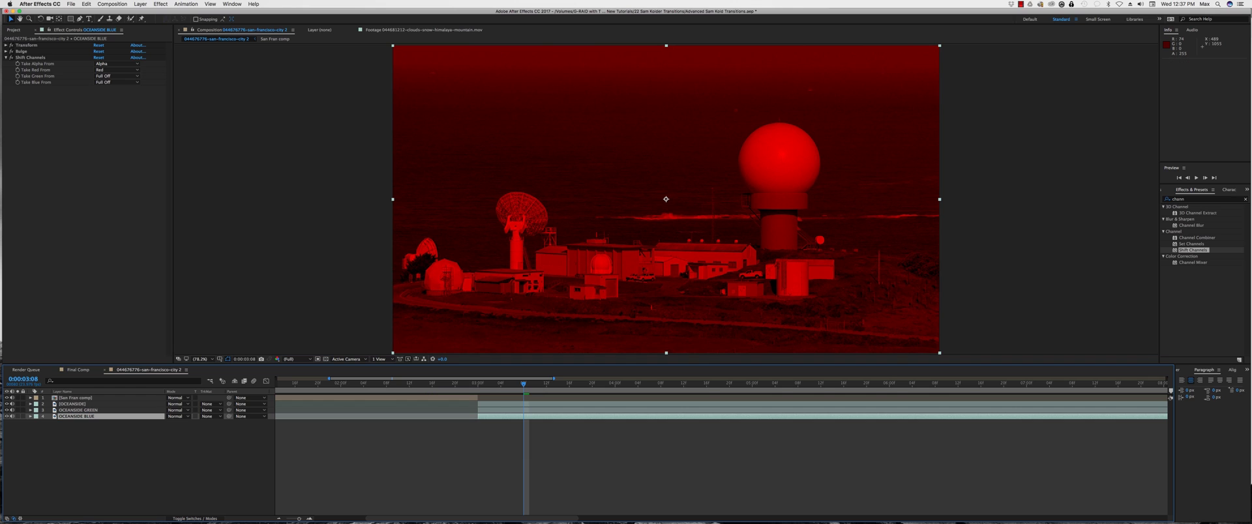
# Rename layer 2 to OCEANSIDE RED by appending 'RED' to its name
pyautogui.click(75, 405)
pyautogui.press('Return')
pyautogui.press('Right')
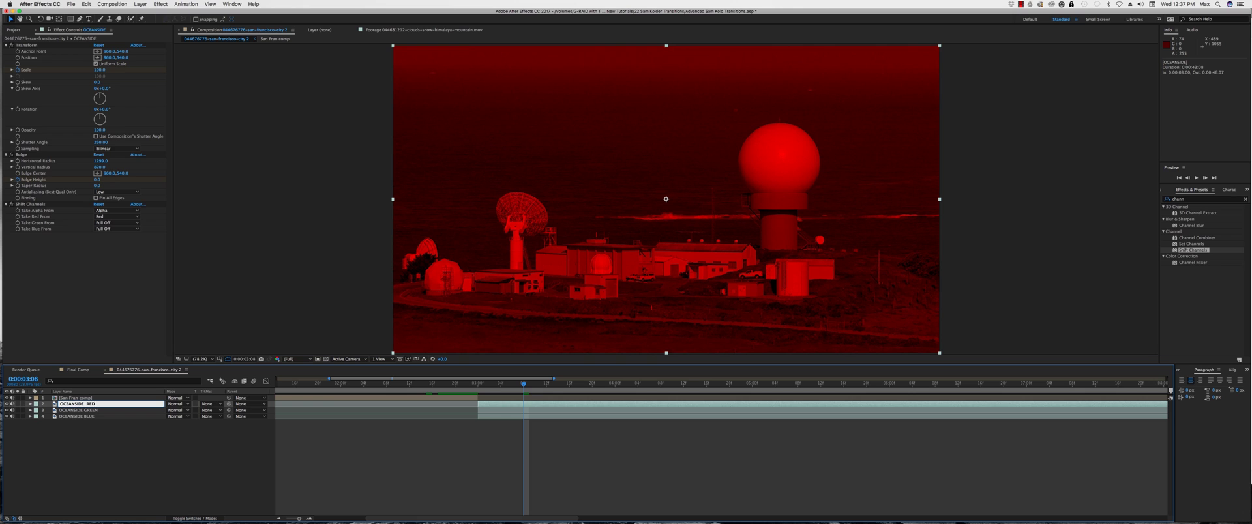
pyautogui.write('RED')
pyautogui.click(98, 434)
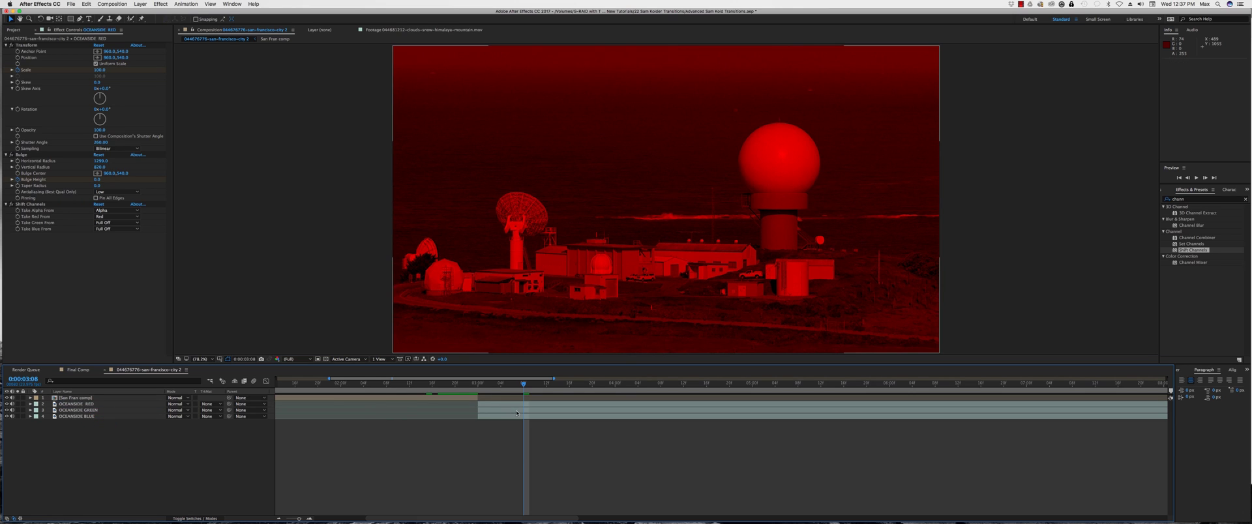
# On OCEANSIDE GREEN, set Take Red From to Full Off and Take Green From to Green
pyautogui.click(517, 411)
pyautogui.click(6, 45)
pyautogui.click(6, 51)
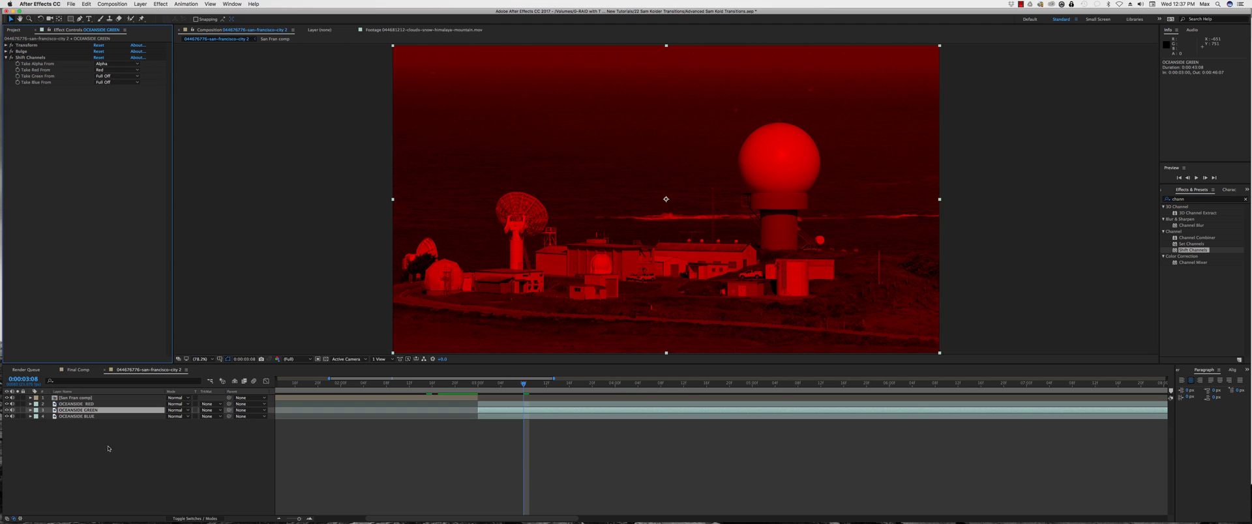
pyautogui.click(116, 70)
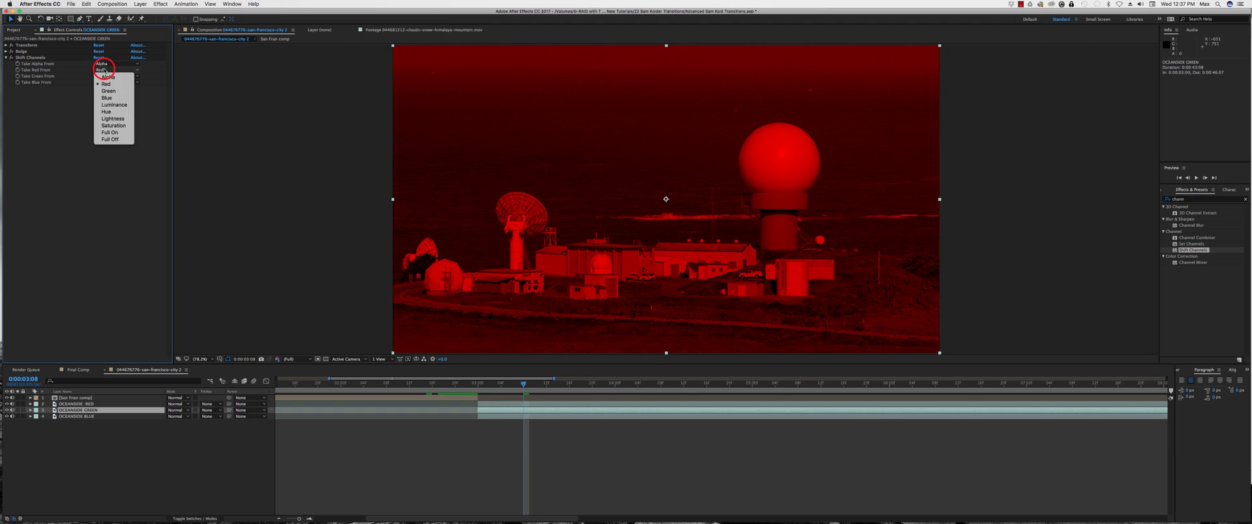
pyautogui.click(116, 139)
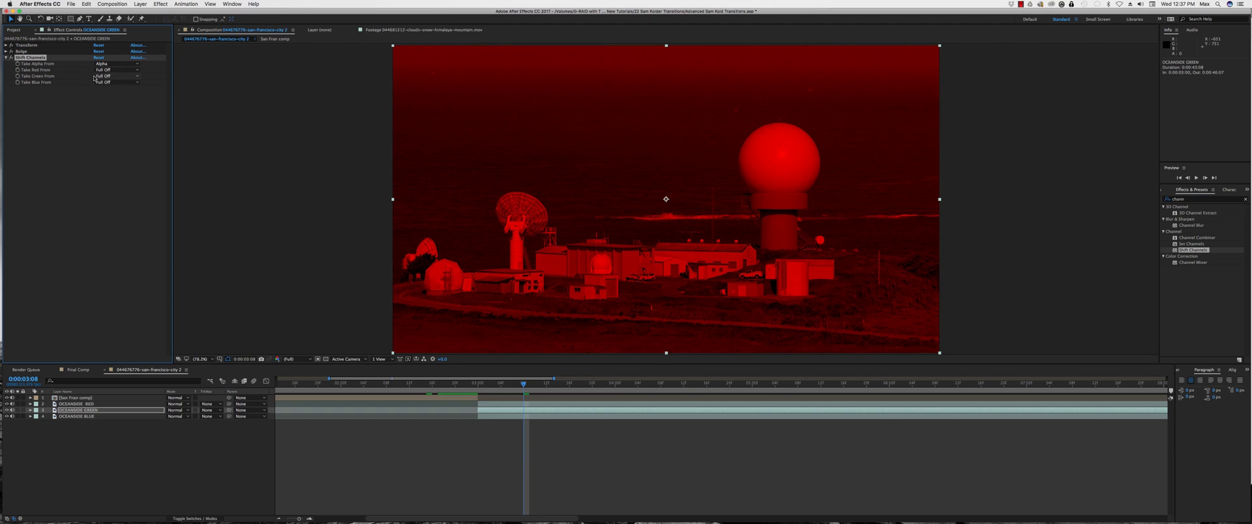
pyautogui.click(114, 76)
pyautogui.click(109, 98)
# On OCEANSIDE BLUE, set Take Red From to Full Off and Take Blue From to Blue
pyautogui.click(101, 416)
pyautogui.click(116, 69)
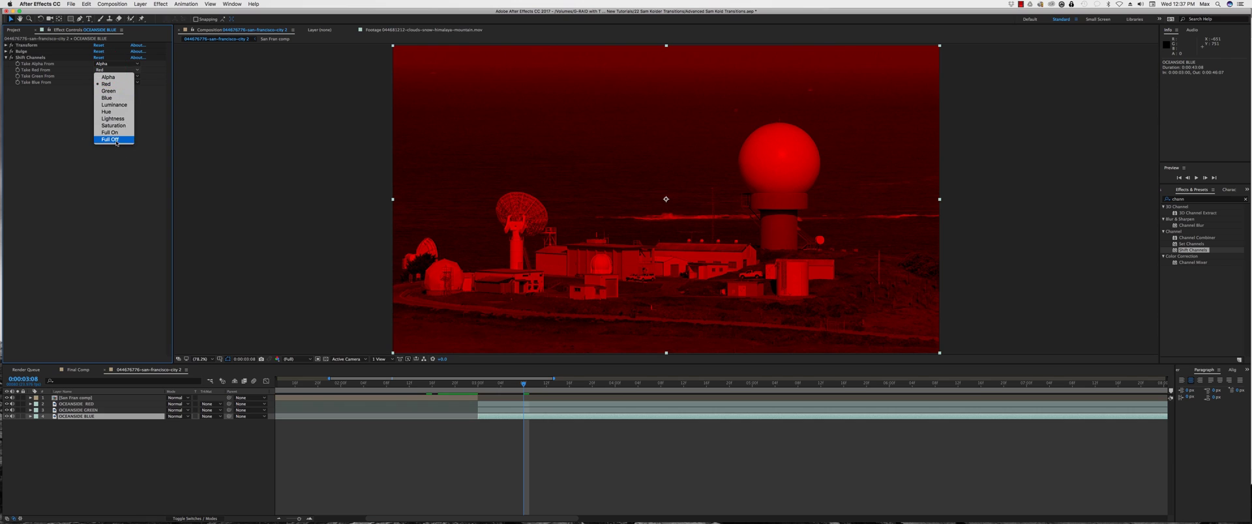
pyautogui.click(116, 140)
pyautogui.click(117, 83)
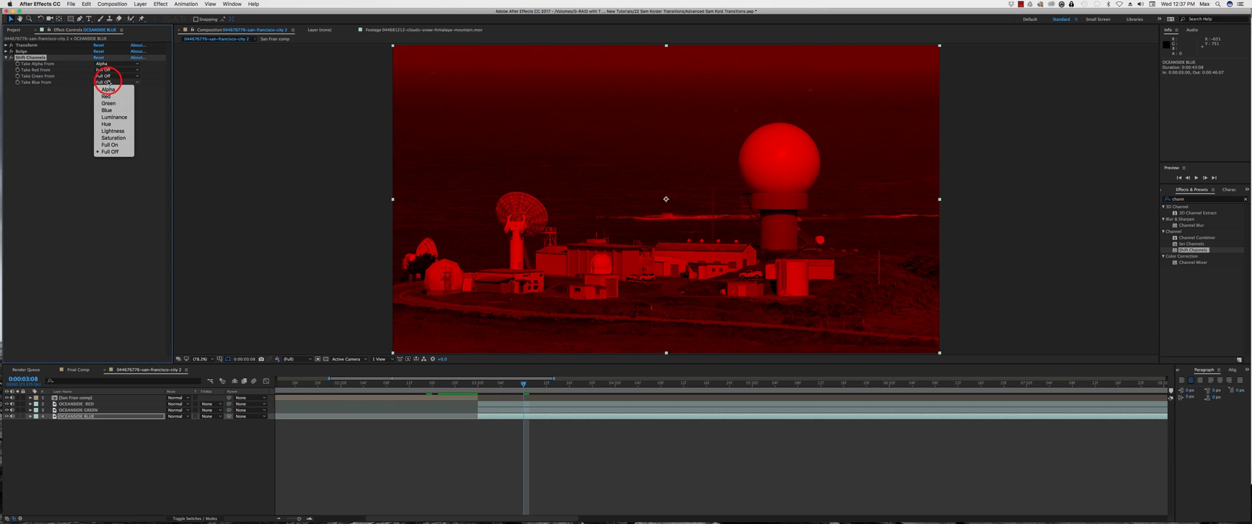
pyautogui.click(118, 111)
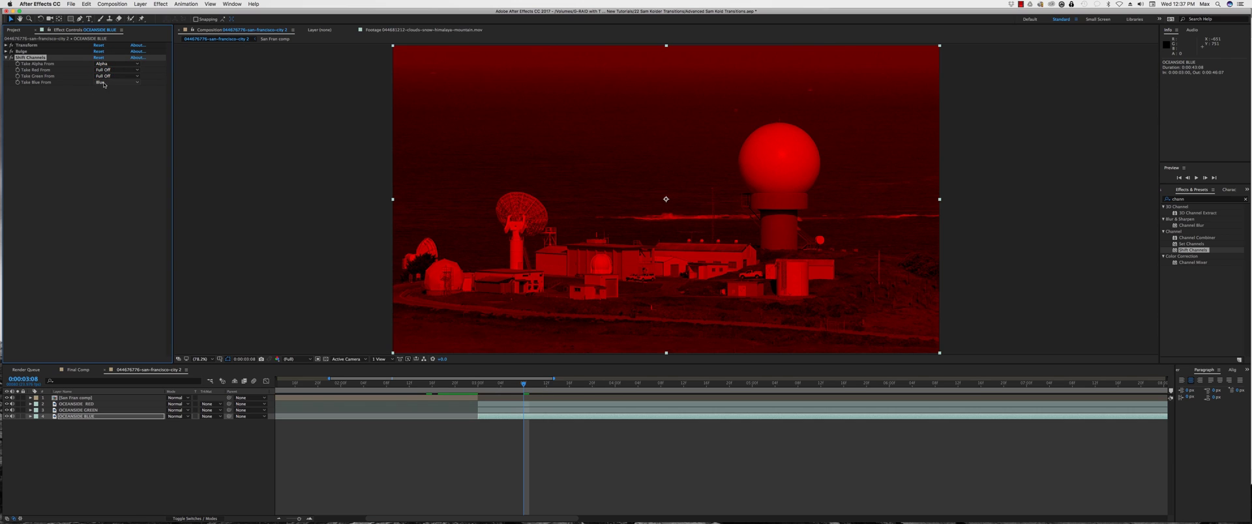
# Set the blending mode of the OCEANSIDE RED, GREEN and BLUE layers to Screen
pyautogui.keyDown('shift'); pyautogui.click(501, 404); pyautogui.keyUp('shift')
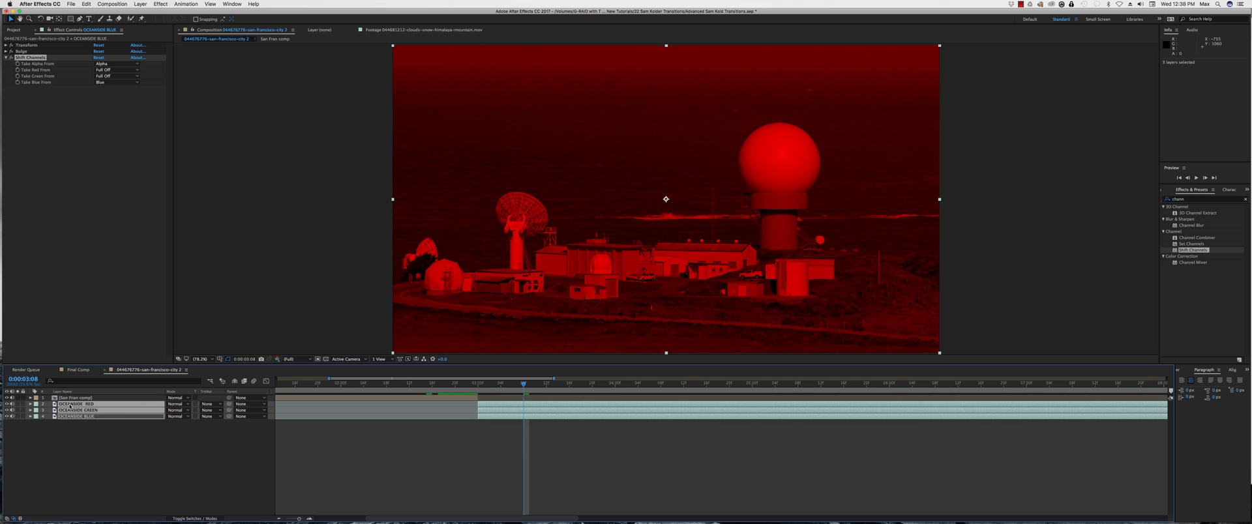
pyautogui.click(187, 405)
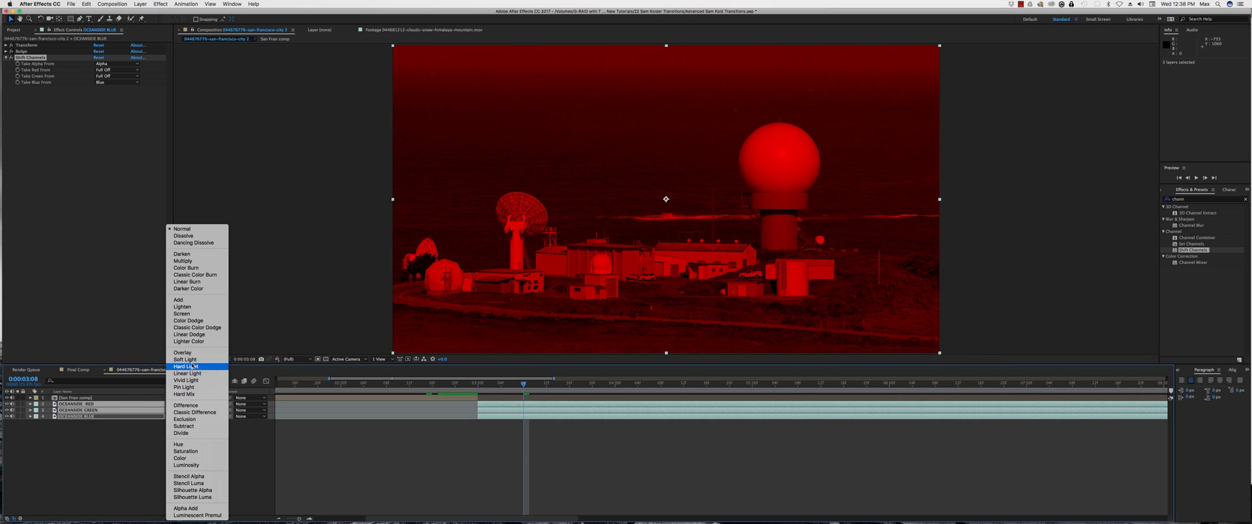
pyautogui.click(193, 315)
pyautogui.click(551, 431)
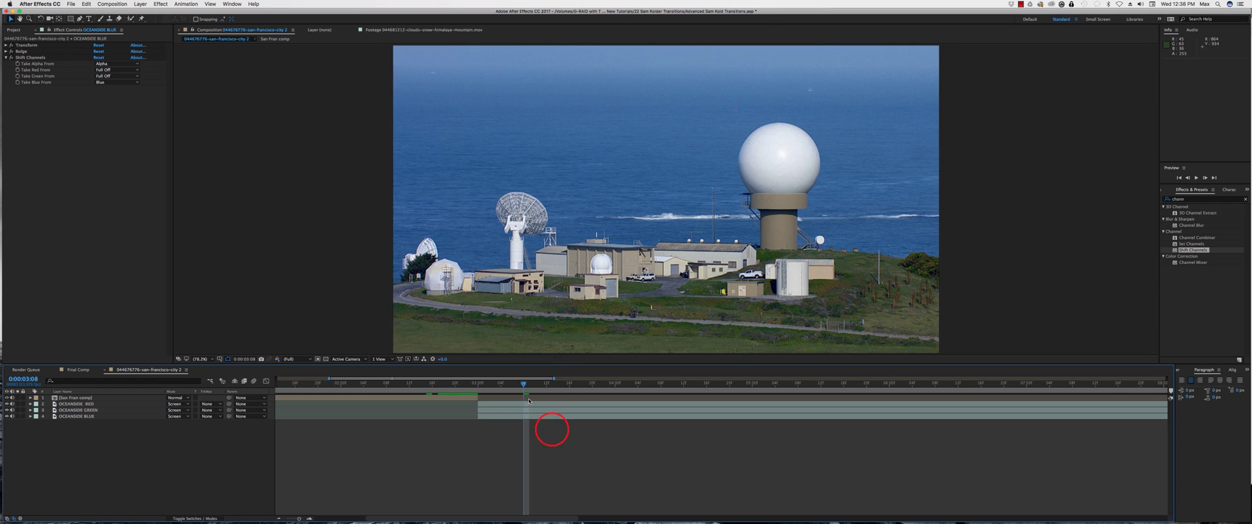
pyautogui.click(523, 404)
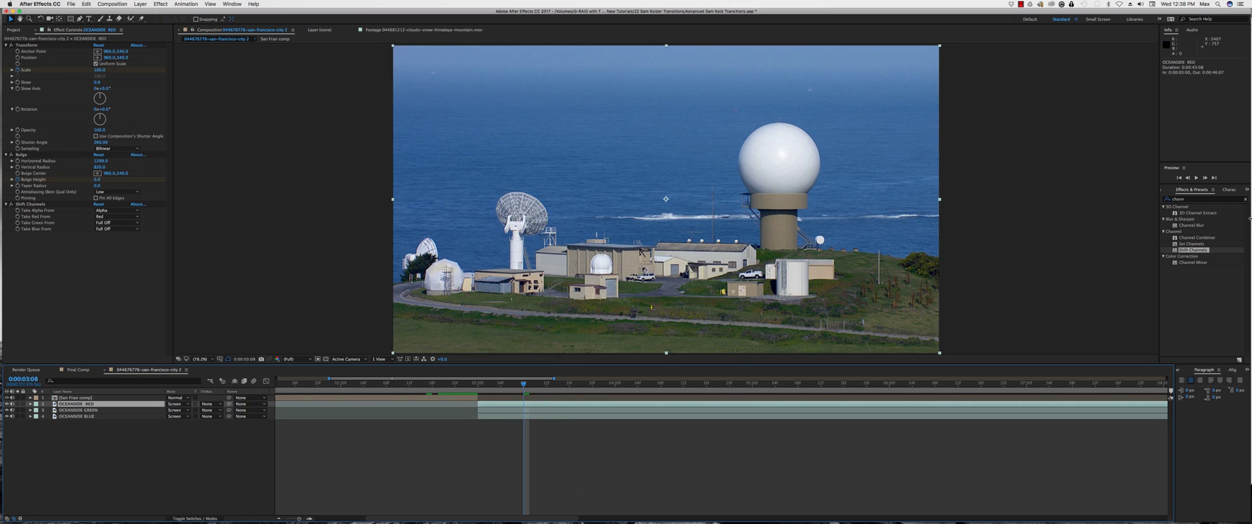
# Search 'opti' and apply Optics Compensation to the OCEANSIDE RED layer
pyautogui.click(1246, 200)
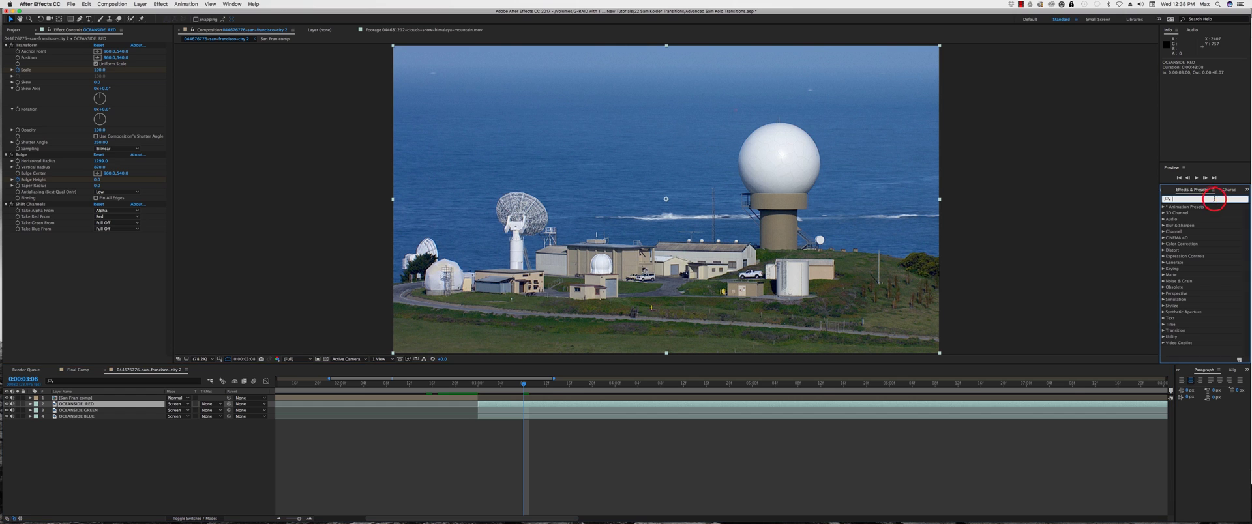
pyautogui.write('opti')
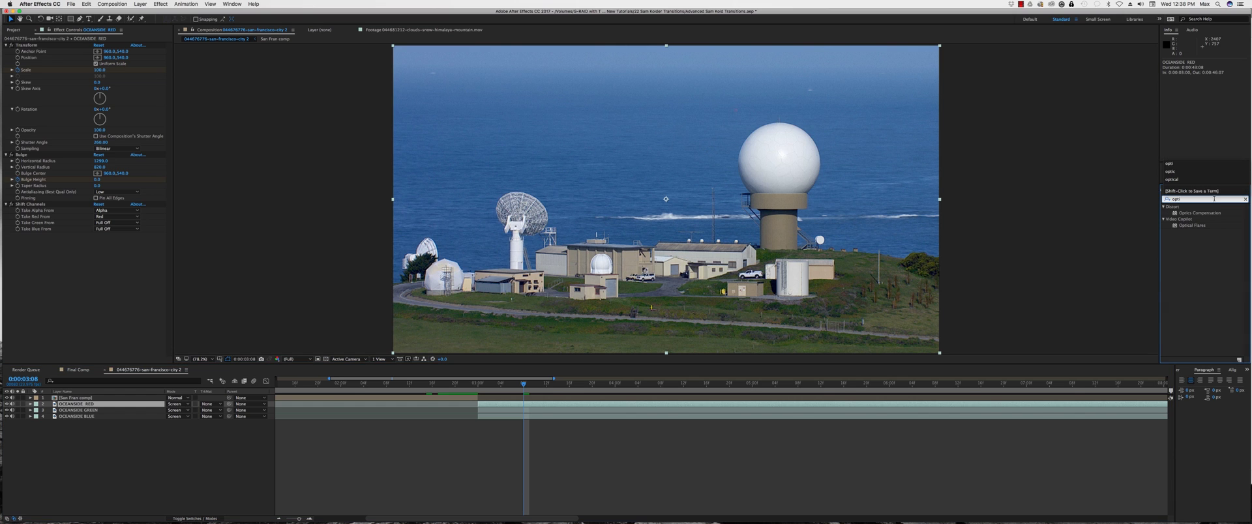
pyautogui.moveTo(1195, 216); pyautogui.dragTo(502, 406)
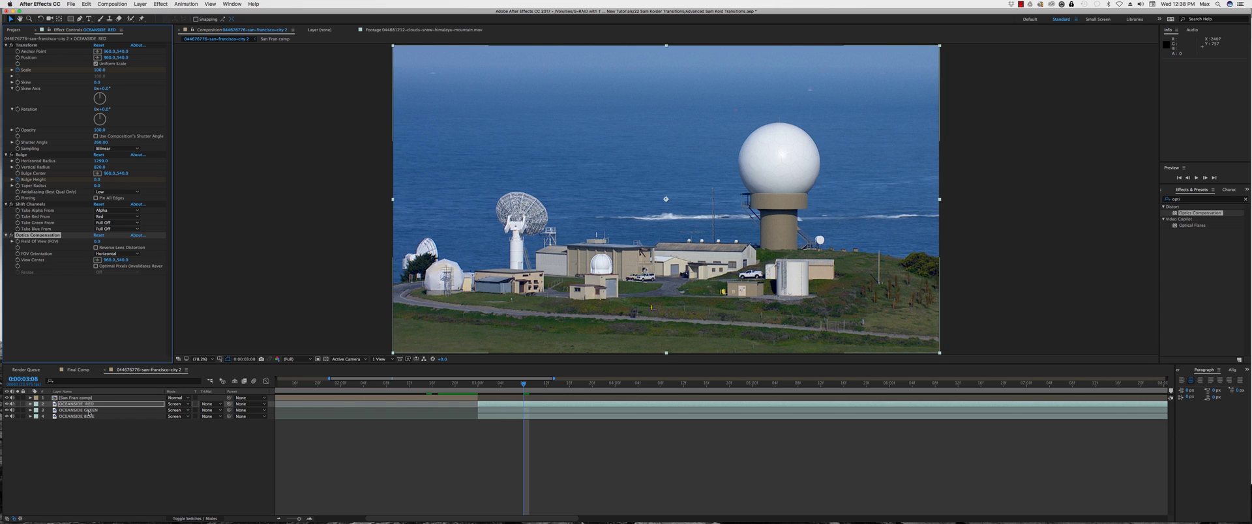
# Collapse the Bulge, Transform and Shift Channels effects and show OCEANSIDE RED's keyframes
pyautogui.click(6, 154)
pyautogui.click(6, 45)
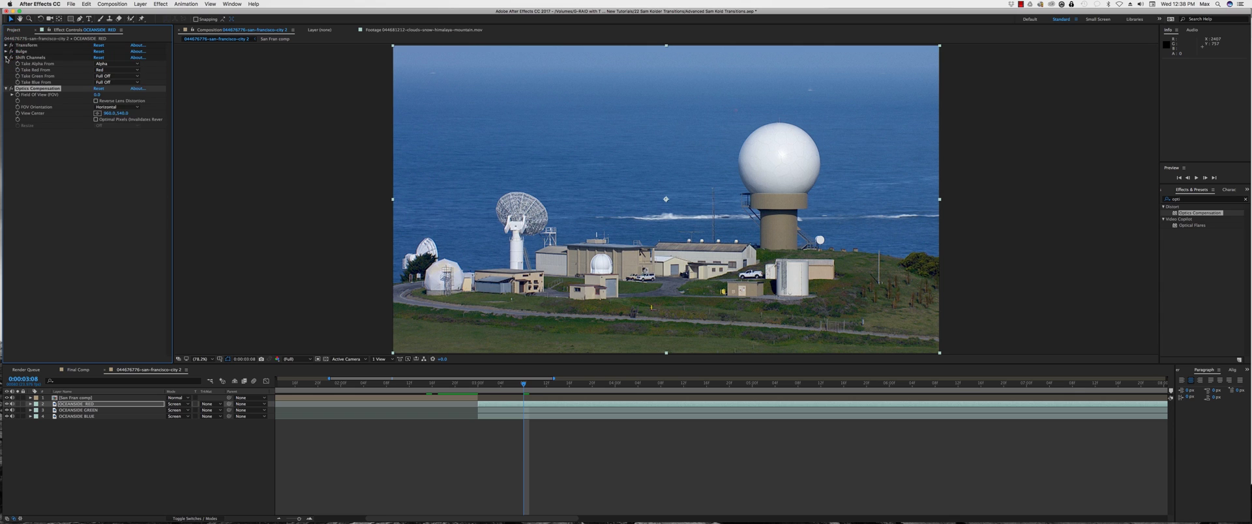
pyautogui.click(6, 57)
pyautogui.click(507, 405)
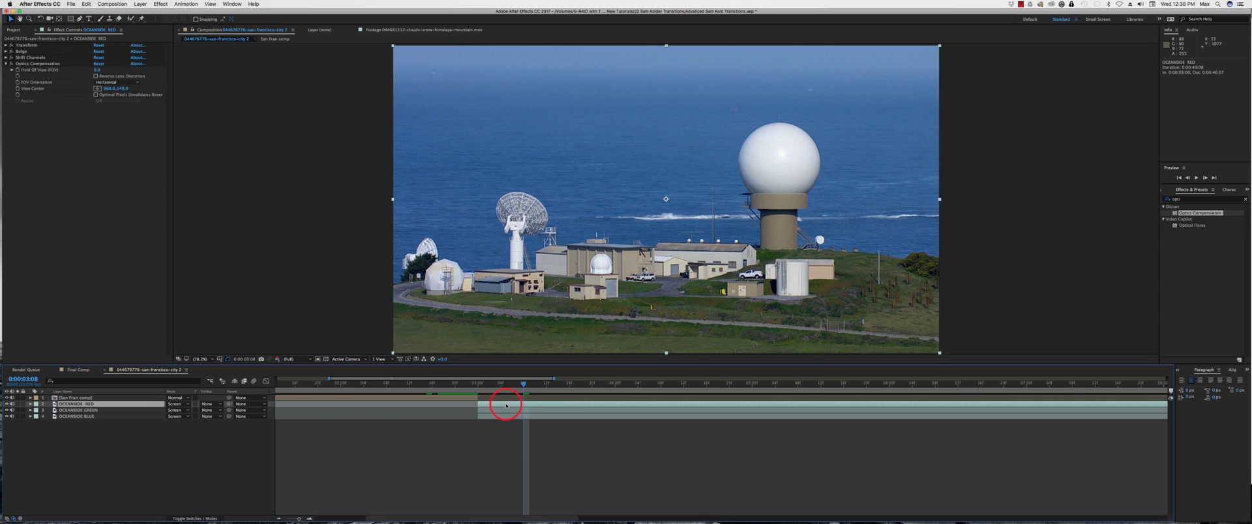
pyautogui.press('u')
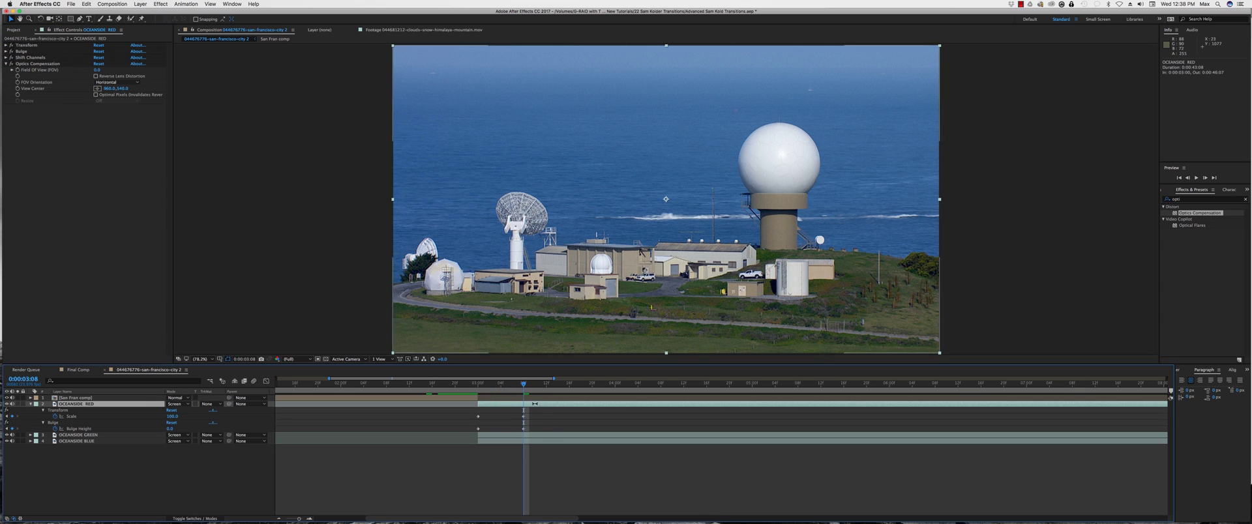
pyautogui.moveTo(520, 385)
pyautogui.mouseDown()
pyautogui.moveTo(498, 387)
pyautogui.moveTo(523, 385)
pyautogui.mouseUp()
# At 0:00:03:06, enable Reverse Lens Distortion and keyframe Field Of View at 100
pyautogui.click(90, 404)
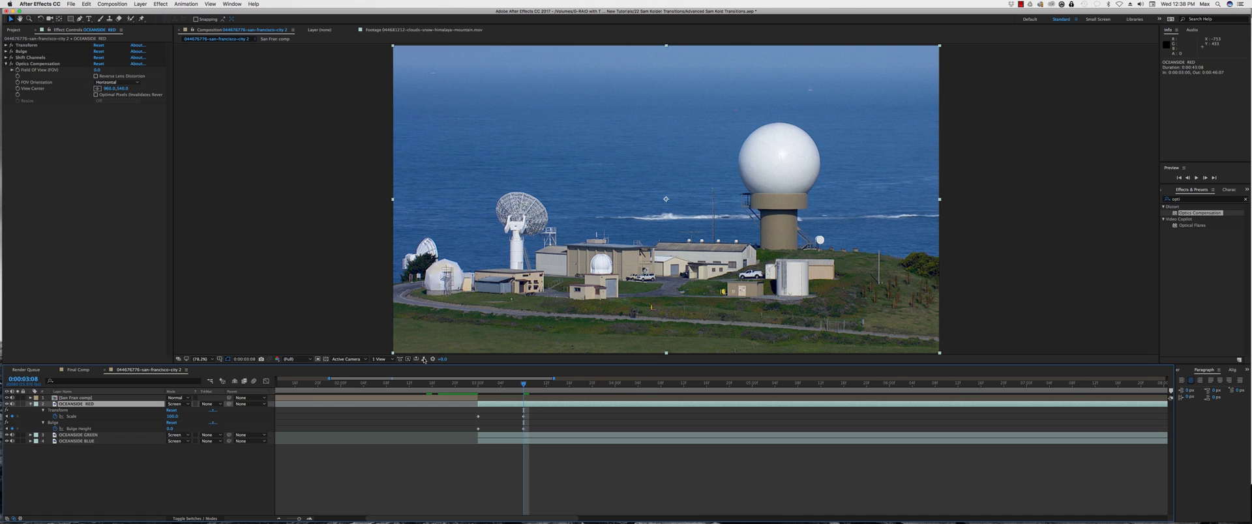
pyautogui.click(37, 63)
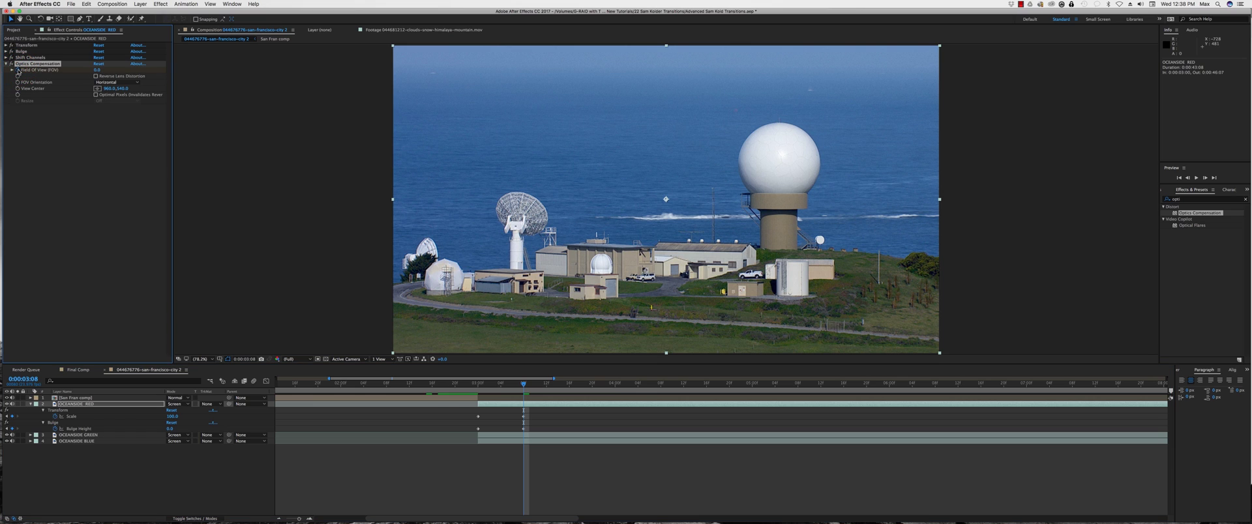
pyautogui.click(500, 385)
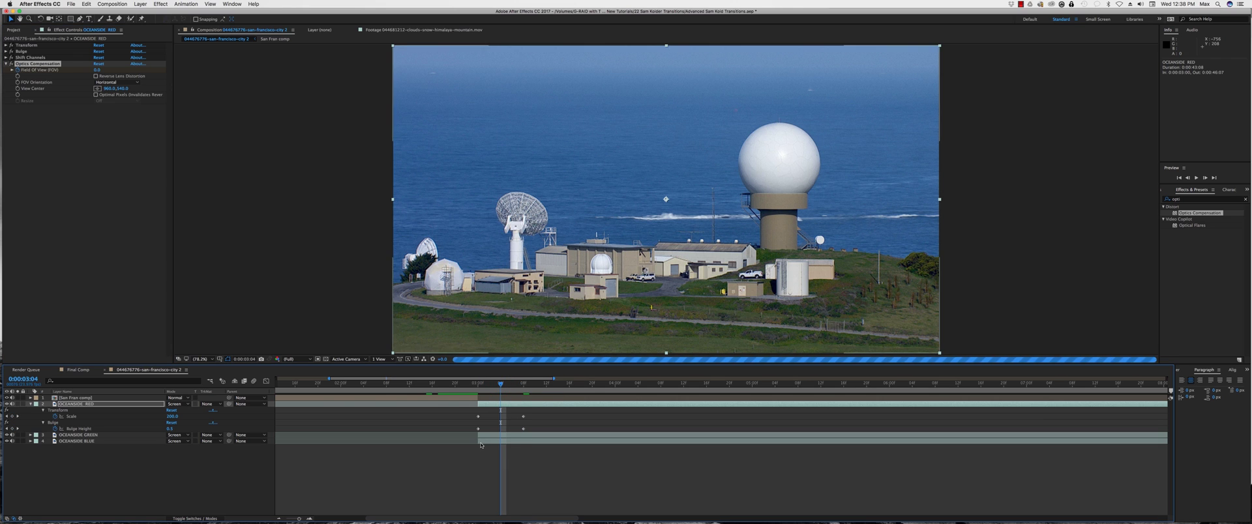
pyautogui.click(513, 385)
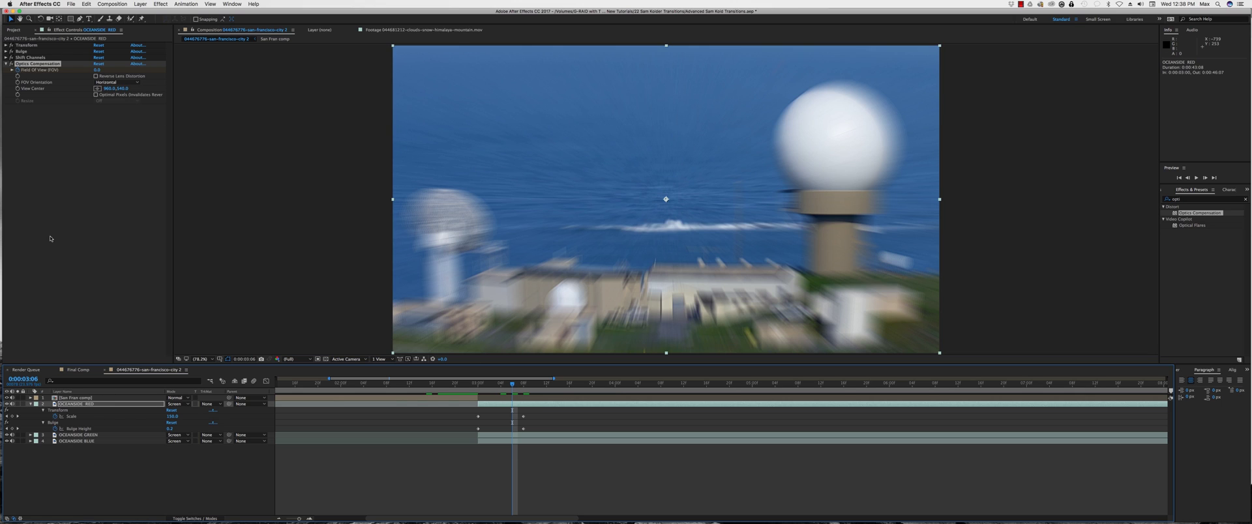
pyautogui.click(96, 76)
pyautogui.click(97, 70)
pyautogui.write('4.2')
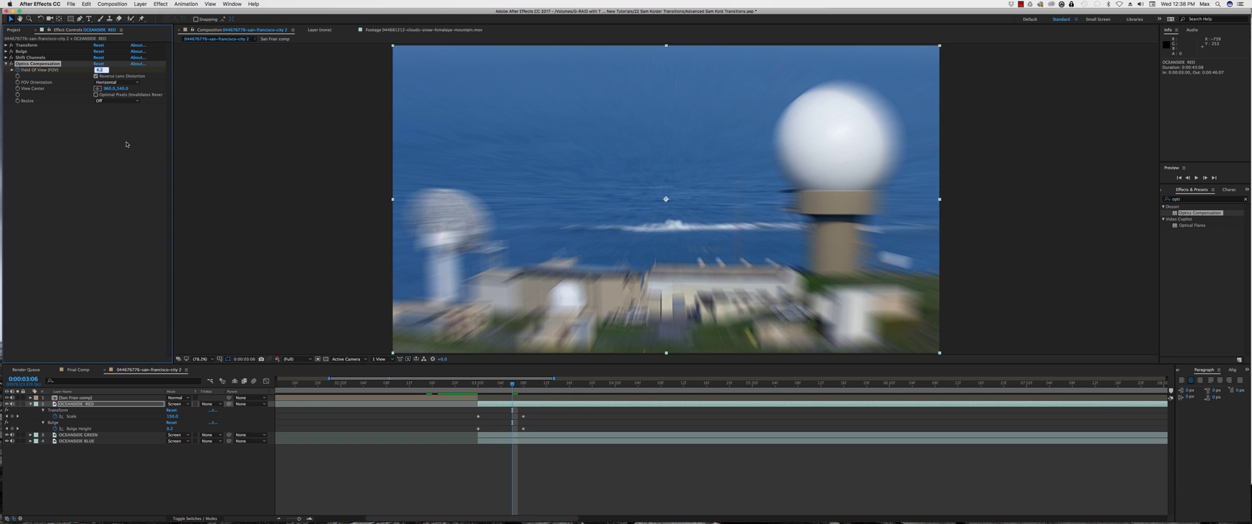
pyautogui.write('100')
pyautogui.press('Return')
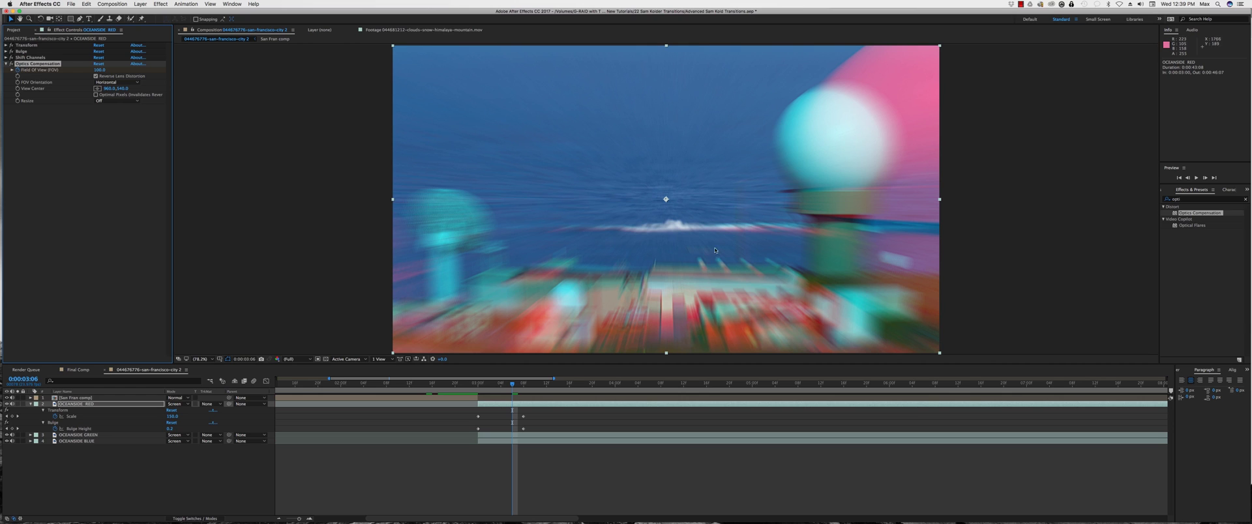
# Scrub through the transition frames to preview the red/cyan distortion, then reselect OCEANSIDE RED
pyautogui.click(518, 385)
pyautogui.moveTo(517, 385)
pyautogui.mouseDown()
pyautogui.moveTo(477, 385)
pyautogui.moveTo(506, 386)
pyautogui.mouseUp()
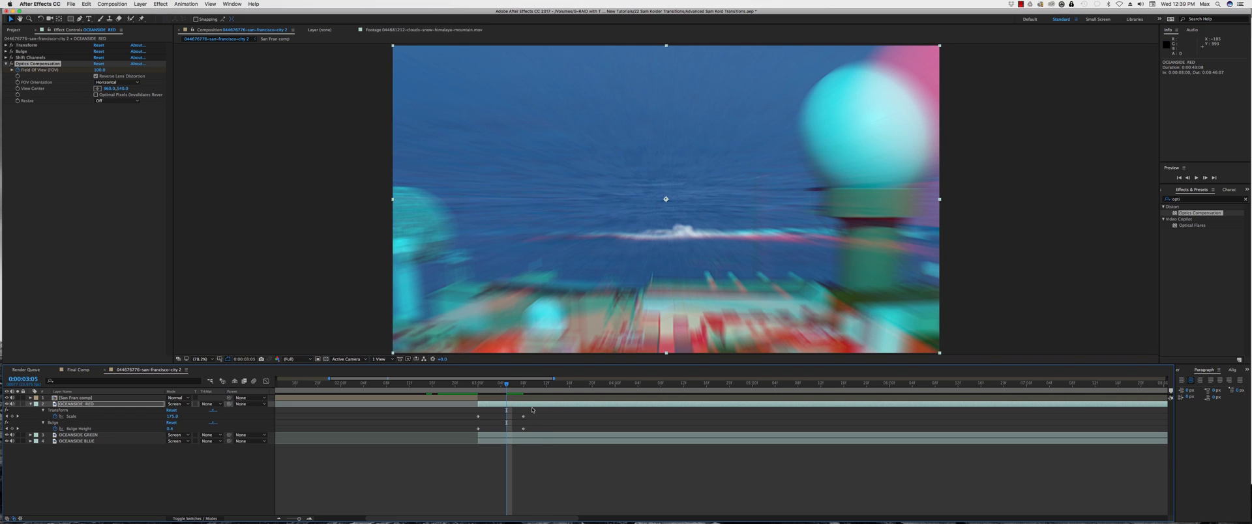
pyautogui.click(525, 405)
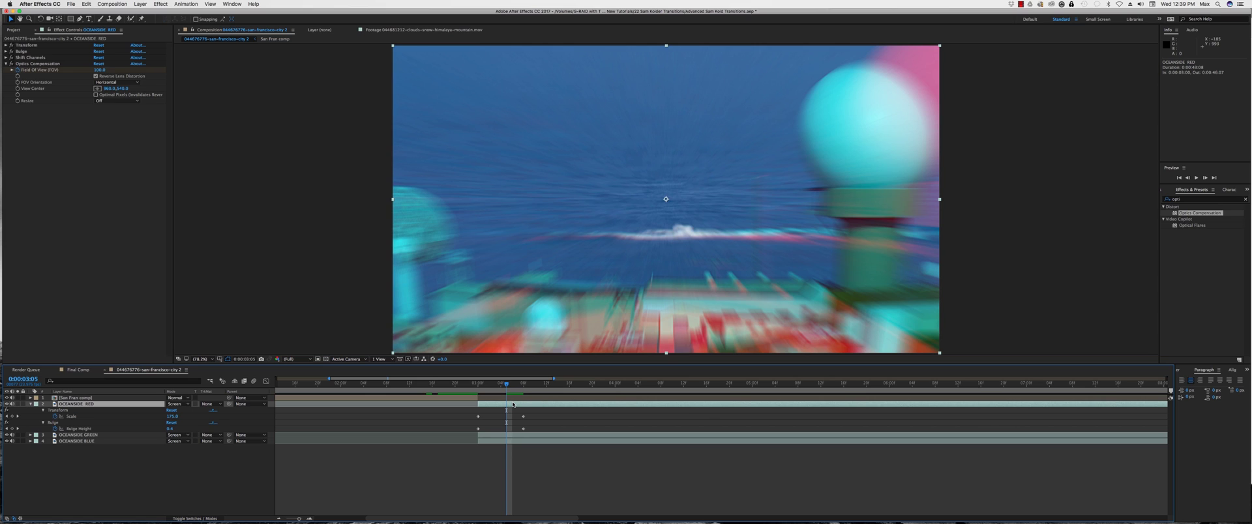
# Move the Field Of View 100 keyframe to 0:00:03:00 and check frames 3:04 through 3:09
pyautogui.press('u')
pyautogui.press('u')
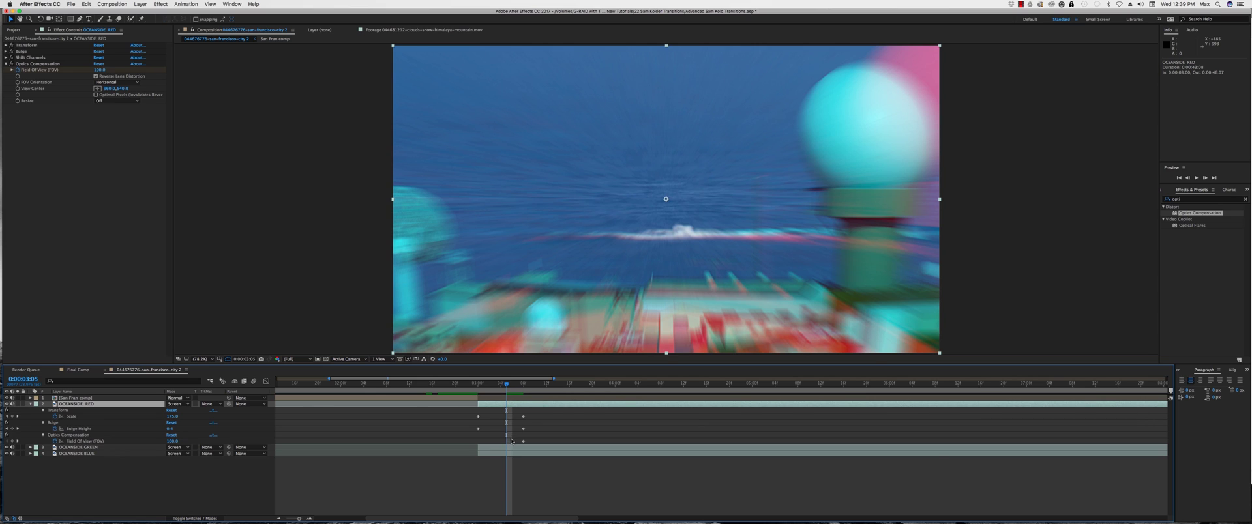
pyautogui.moveTo(512, 443); pyautogui.dragTo(478, 441)
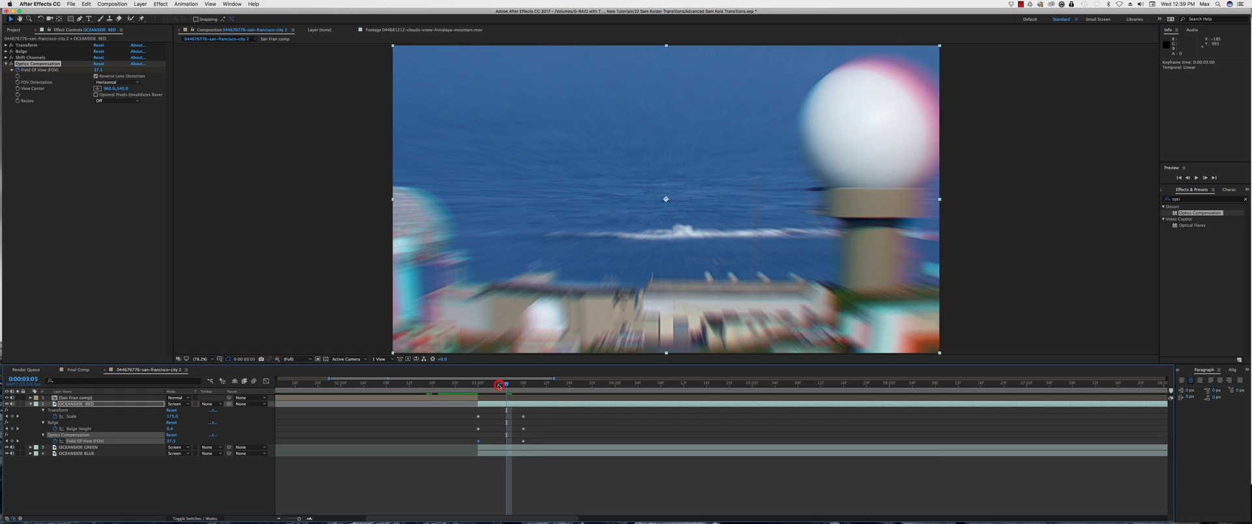
pyautogui.moveTo(505, 385); pyautogui.dragTo(480, 385)
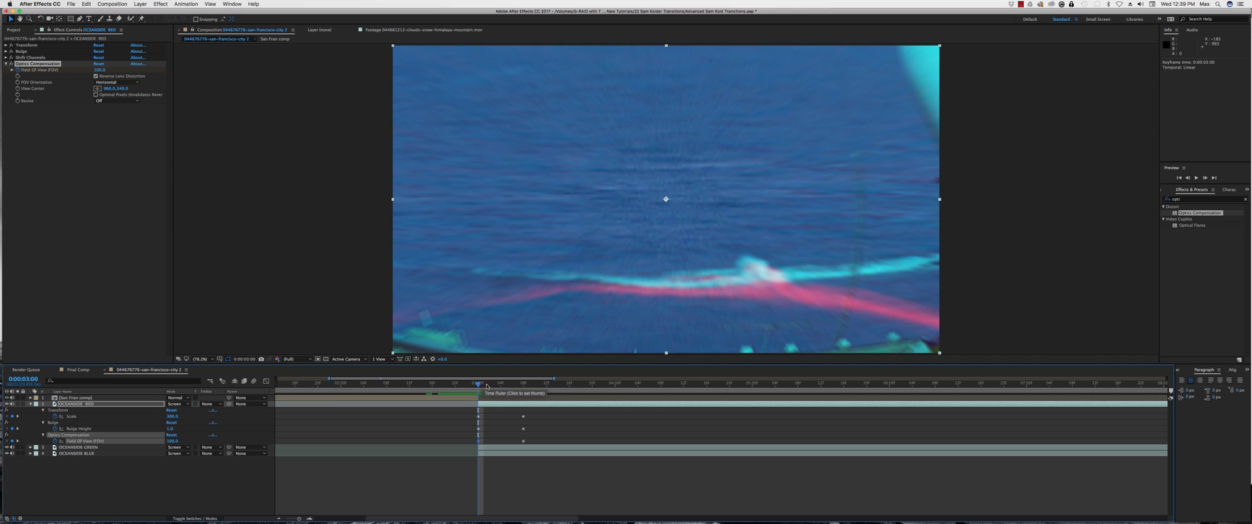
pyautogui.click(501, 385)
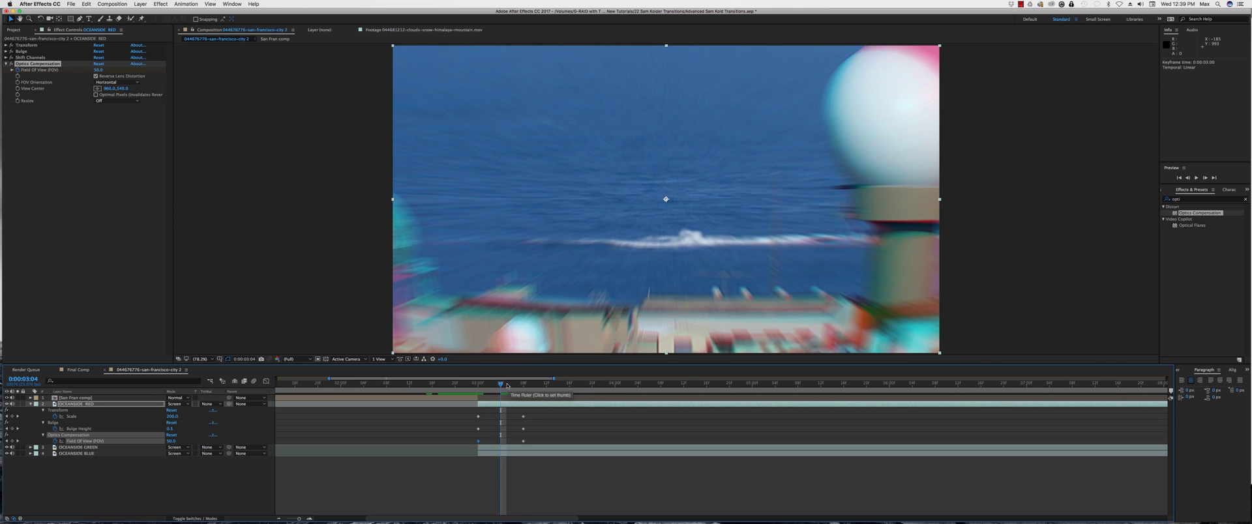
pyautogui.moveTo(508, 386)
pyautogui.mouseDown()
pyautogui.moveTo(536, 386)
pyautogui.moveTo(501, 388)
pyautogui.moveTo(517, 389)
pyautogui.mouseUp()
pyautogui.click(524, 385)
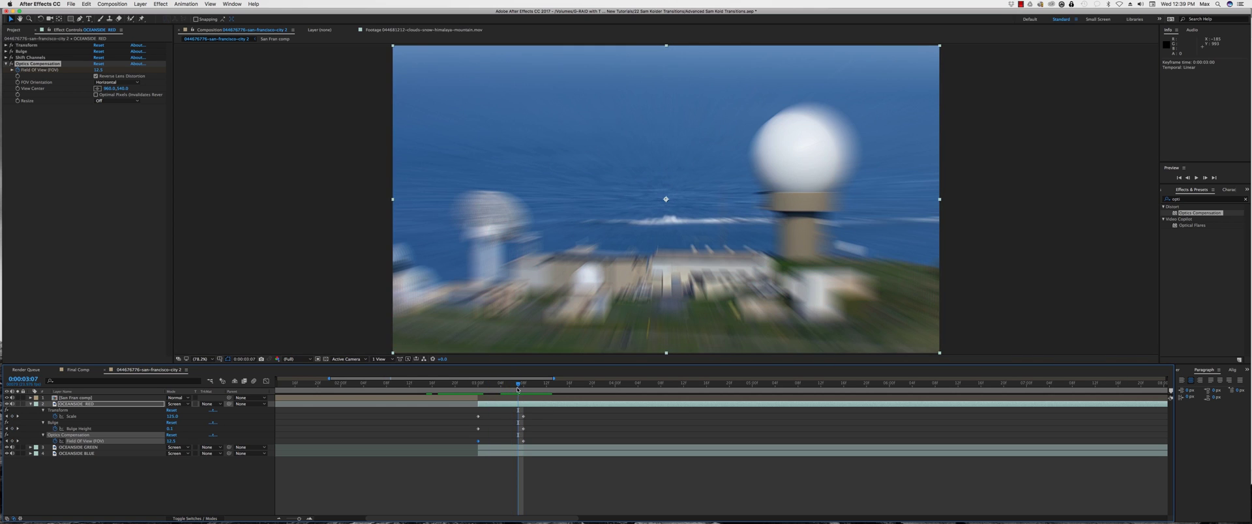
# Apply Easy Ease to OCEANSIDE RED's Scale keyframes
pyautogui.click(71, 416)
pyautogui.click(524, 416)
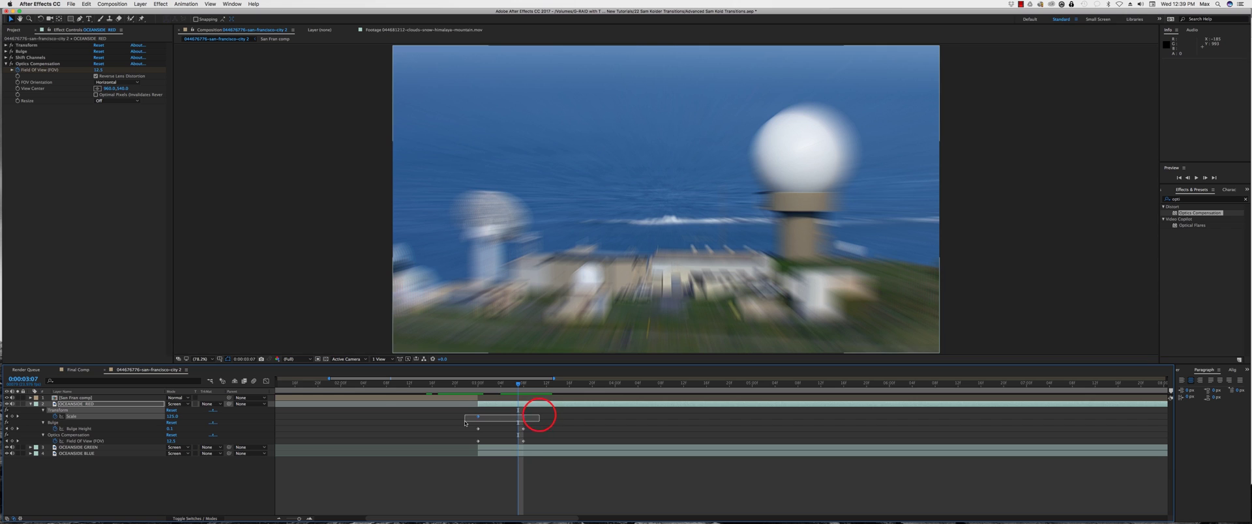
pyautogui.rightClick(524, 419)
pyautogui.moveTo(564, 501)
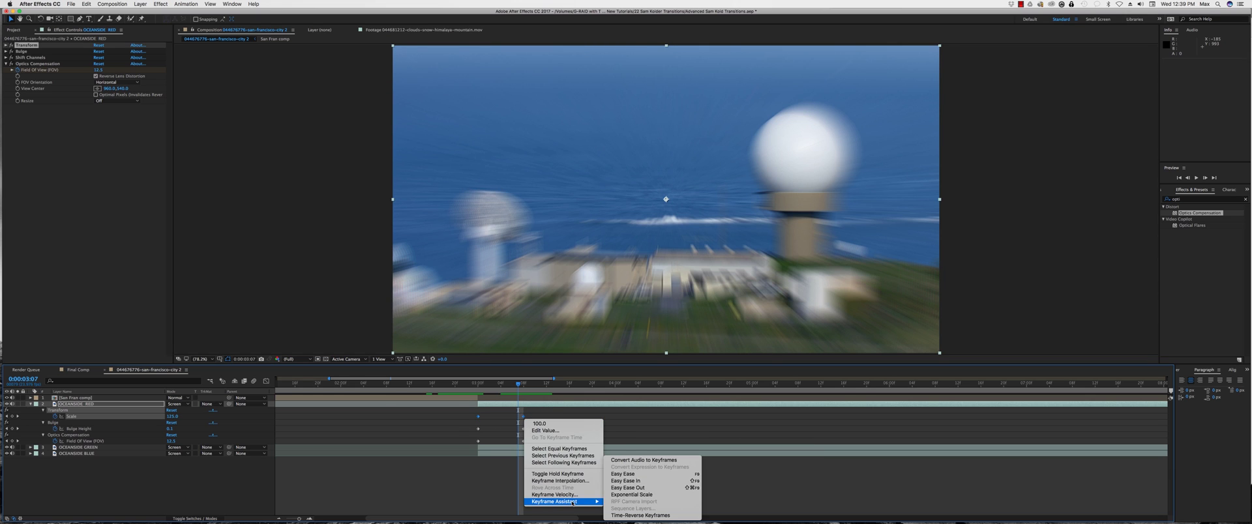
pyautogui.click(620, 473)
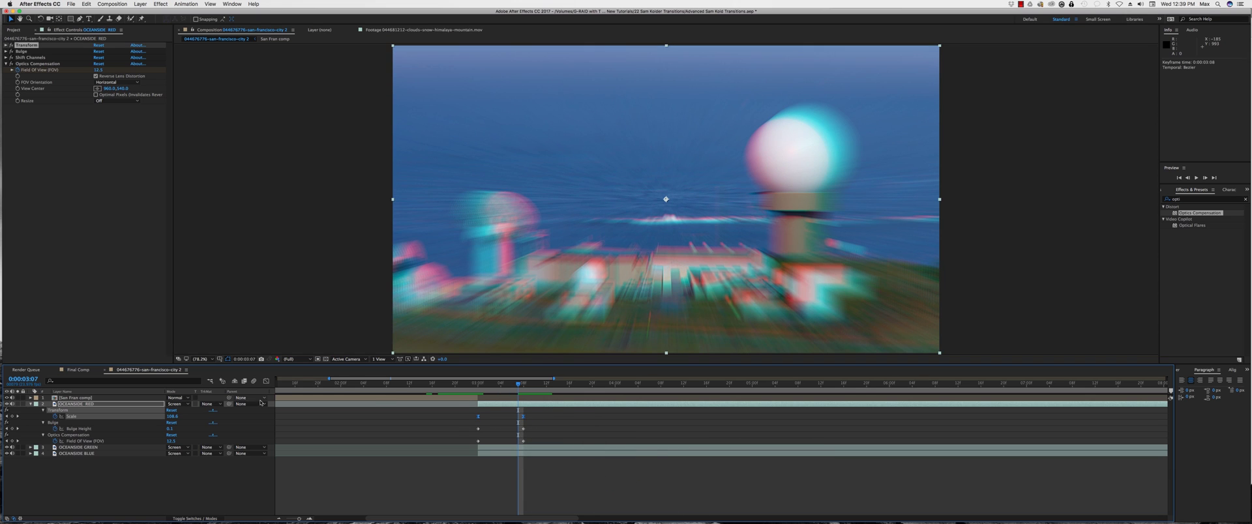
# Drag a Bezier handle in the Graph Editor so the speed curve accelerates smoothly
pyautogui.click(265, 382)
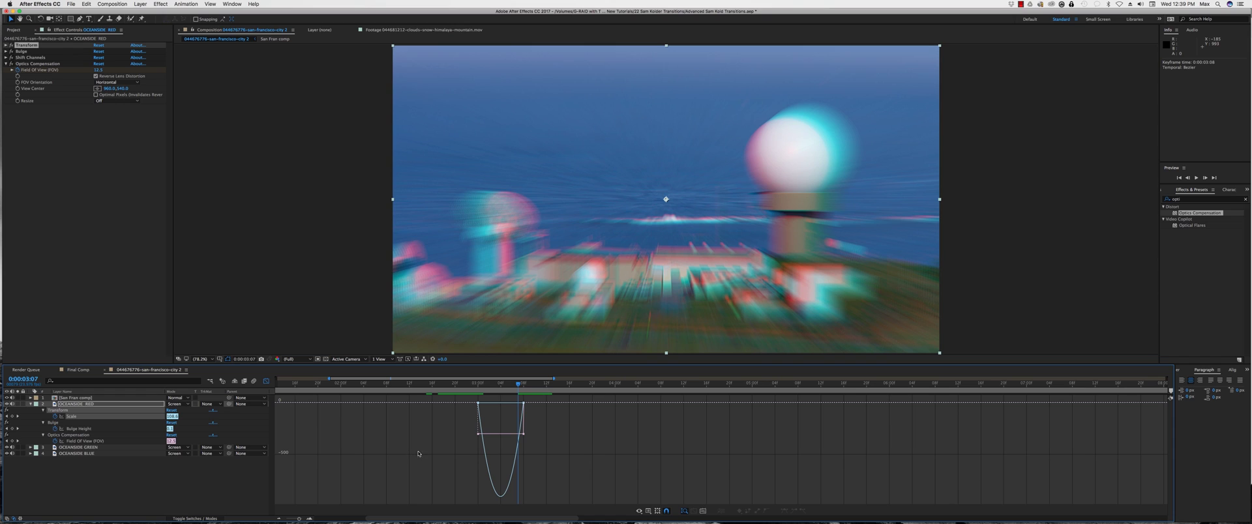
pyautogui.moveTo(489, 475)
pyautogui.click(489, 475)
pyautogui.moveTo(486, 404)
pyautogui.mouseDown()
pyautogui.moveTo(512, 404)
pyautogui.moveTo(500, 403)
pyautogui.mouseUp()
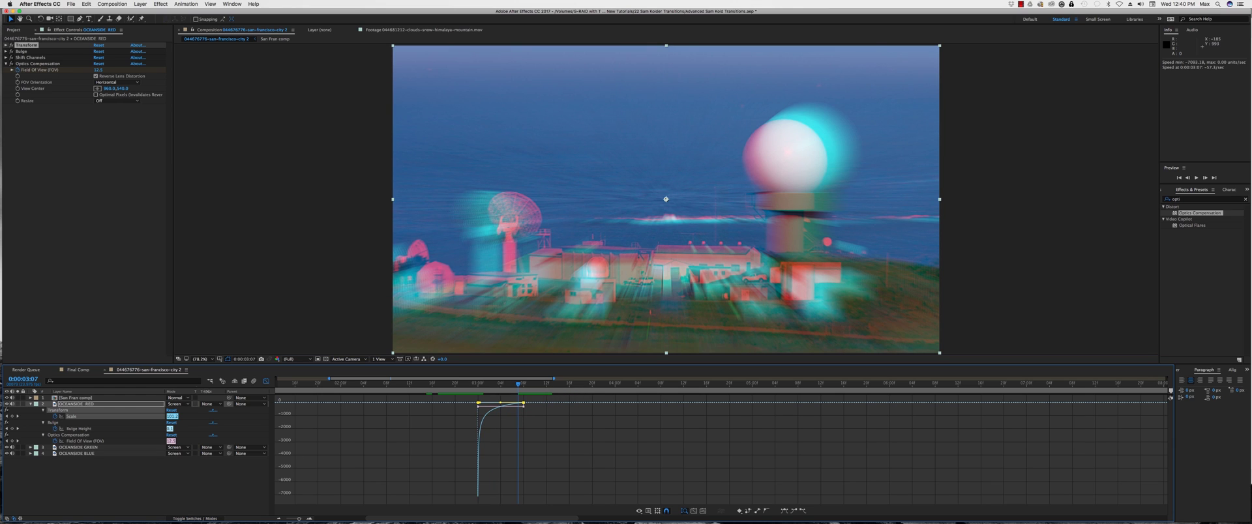
pyautogui.click(266, 381)
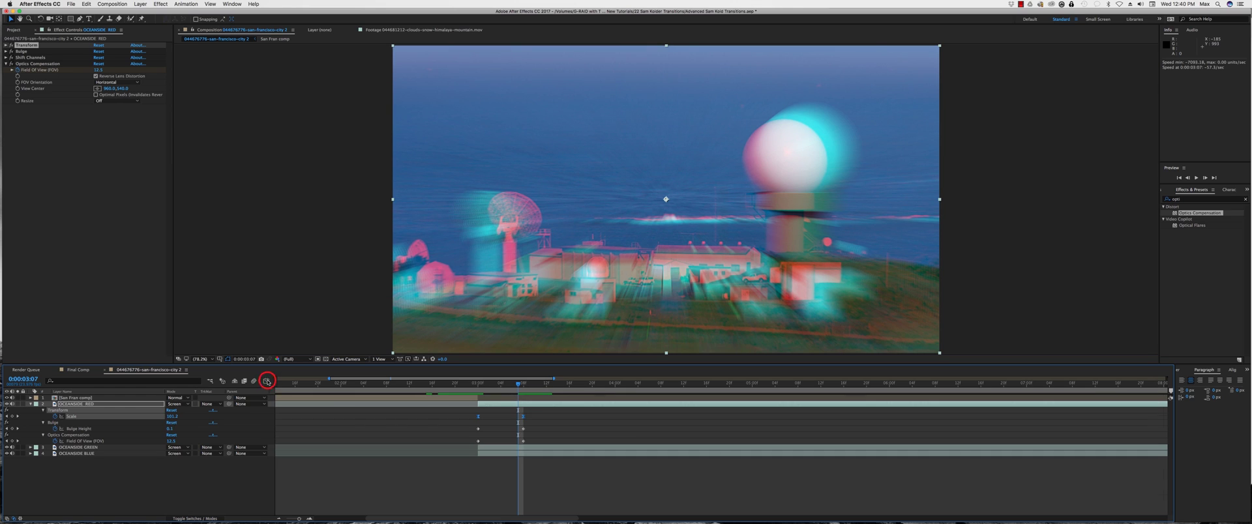
pyautogui.click(520, 406)
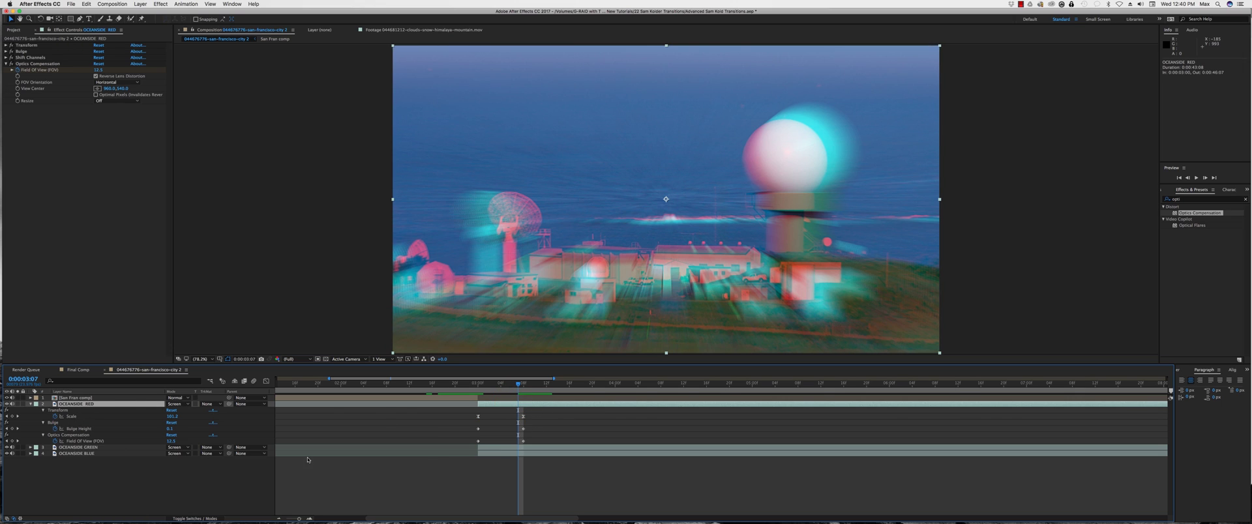
# Scrub through the transition around 0:00:03:01–3:05 to check the eased zoom
pyautogui.click(506, 385)
pyautogui.moveTo(506, 385)
pyautogui.mouseDown()
pyautogui.moveTo(483, 387)
pyautogui.moveTo(515, 386)
pyautogui.mouseUp()
pyautogui.moveTo(517, 386)
pyautogui.mouseDown()
pyautogui.moveTo(476, 384)
pyautogui.moveTo(527, 395)
pyautogui.moveTo(484, 391)
pyautogui.moveTo(500, 397)
pyautogui.mouseUp()
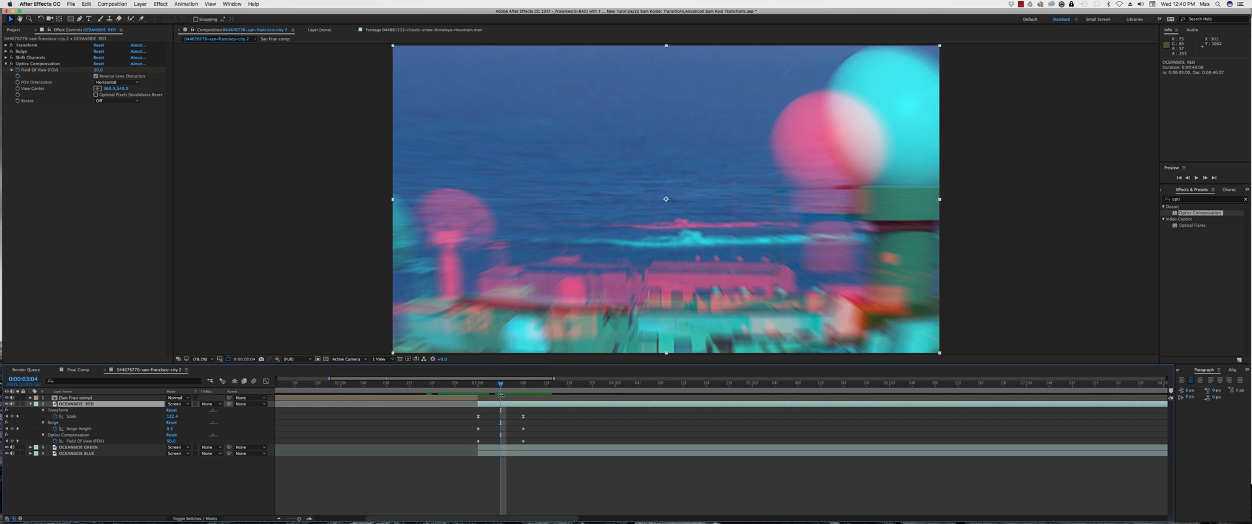
# Apply Easy Ease to OCEANSIDE GREEN's Scale and Bulge Height keyframes
pyautogui.click(505, 448)
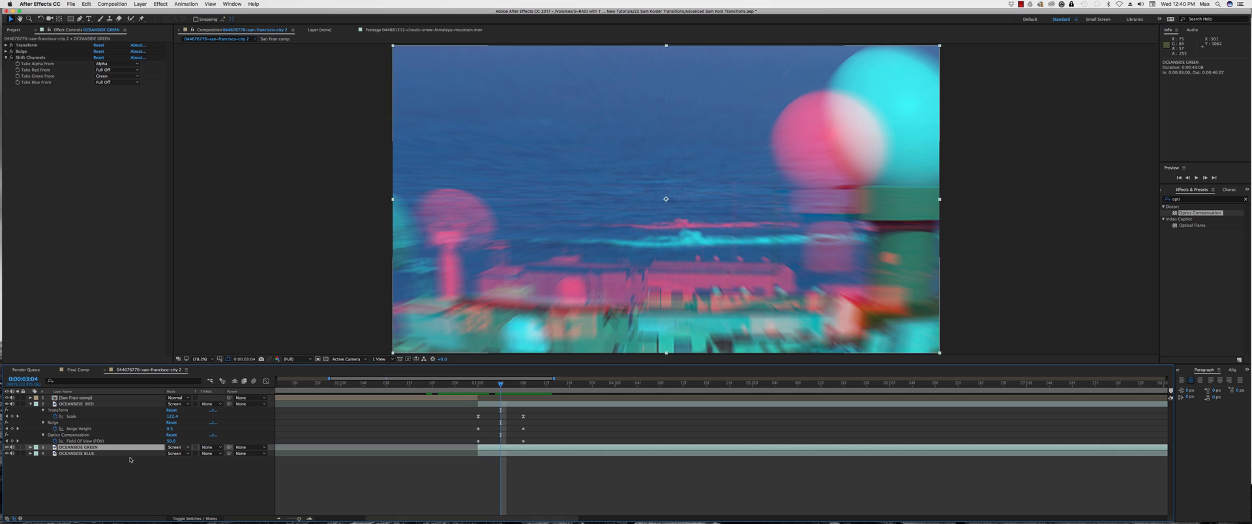
pyautogui.press('u')
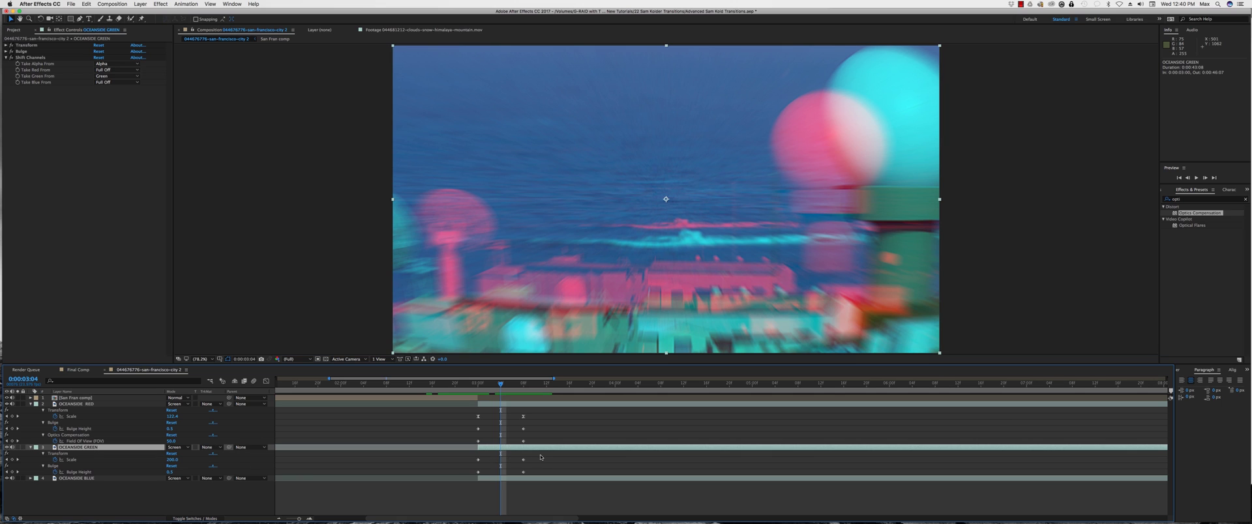
pyautogui.click(524, 460)
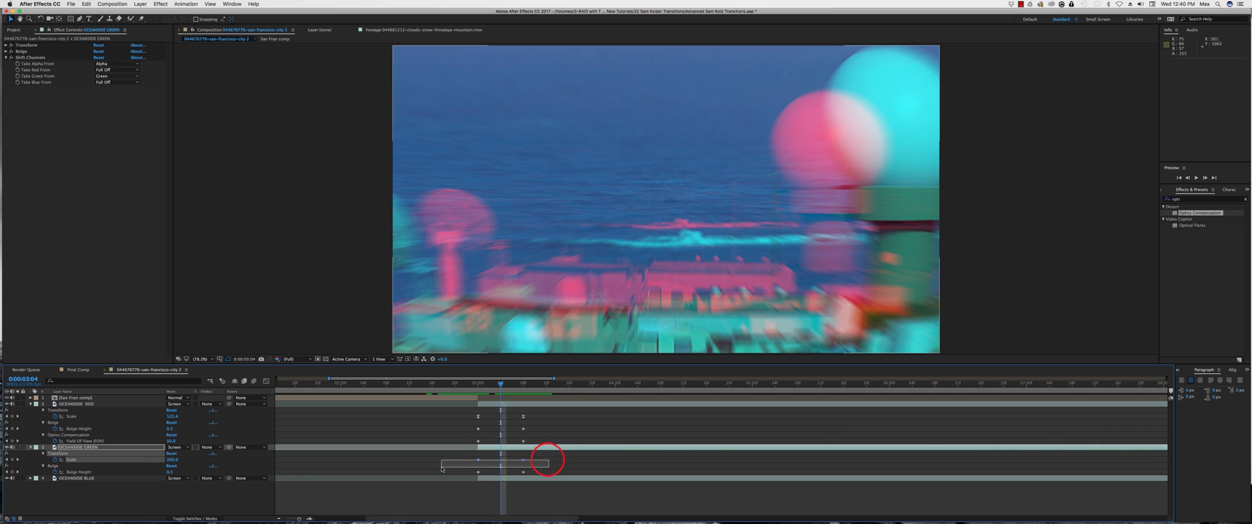
pyautogui.rightClick(524, 462)
pyautogui.moveTo(555, 515)
pyautogui.click(637, 479)
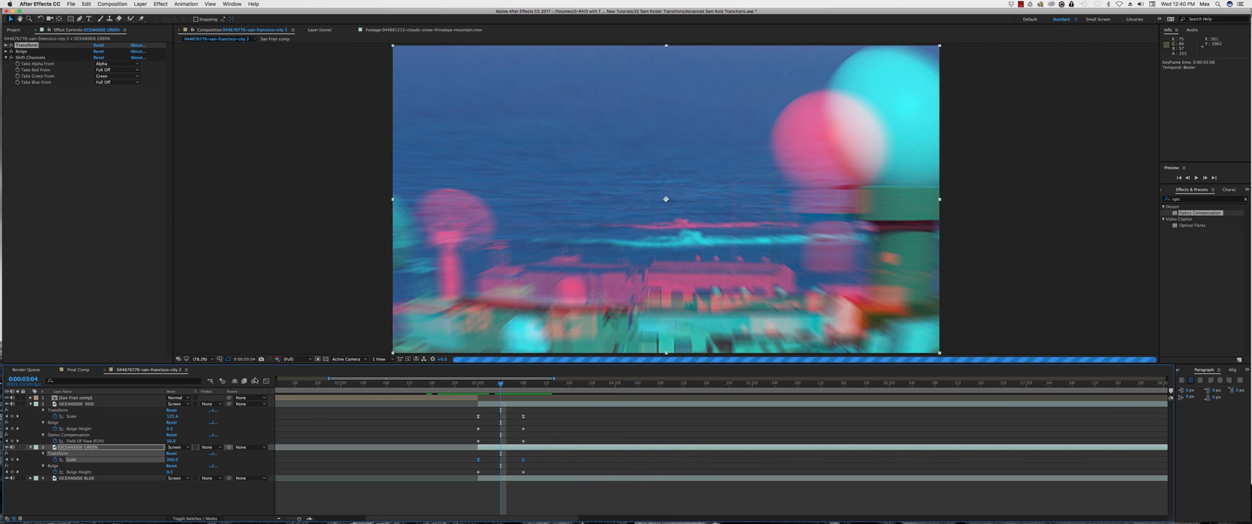
pyautogui.click(266, 383)
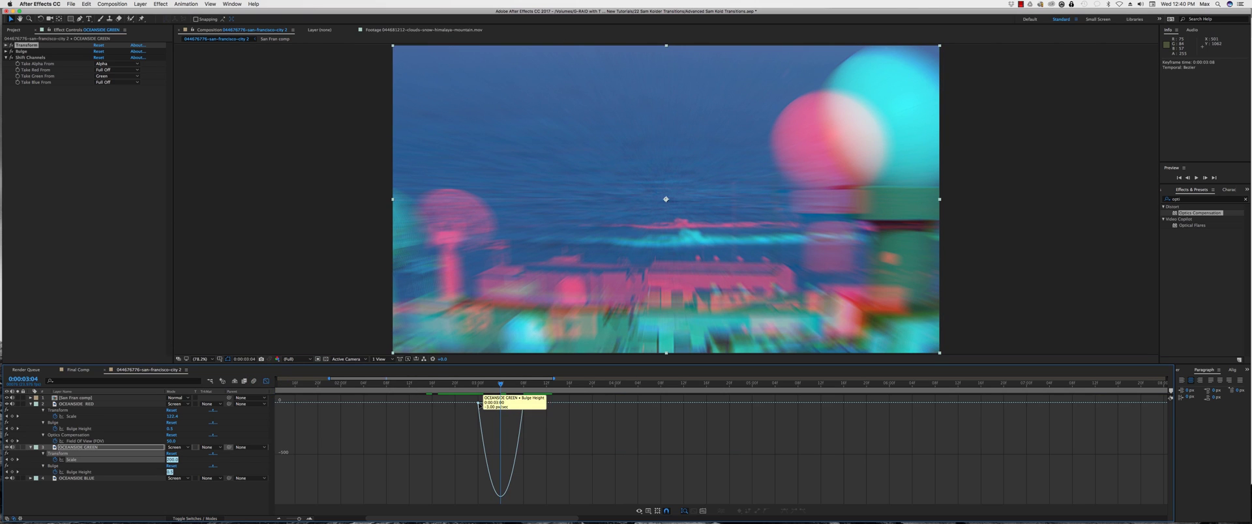
pyautogui.click(480, 405)
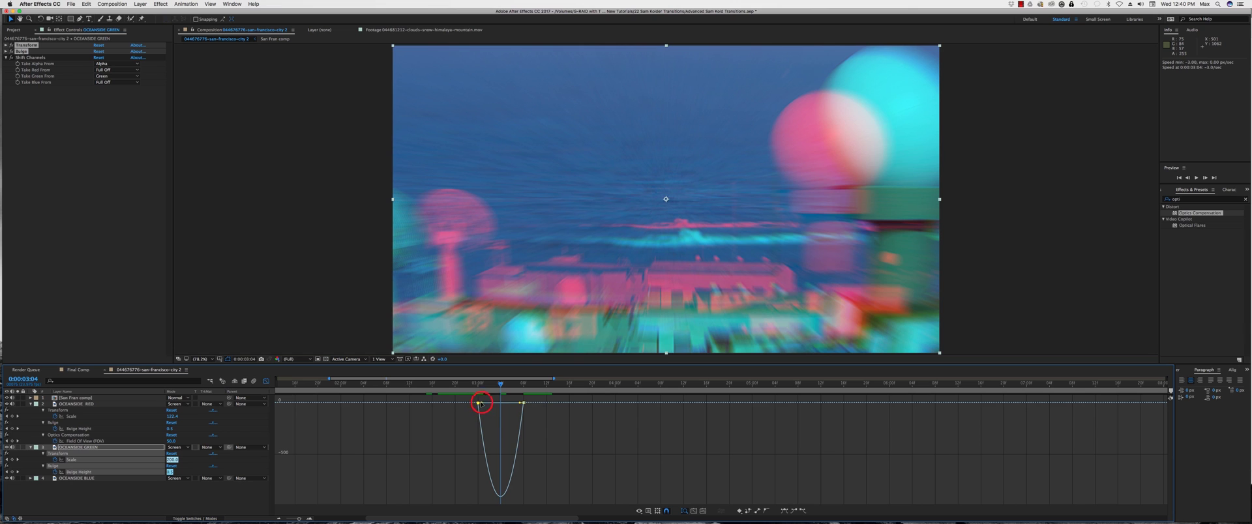
pyautogui.click(478, 383)
# Reveal OCEANSIDE BLUE's animated properties and scrub past the end of the transition
pyautogui.hotkey('shift', 'F3')
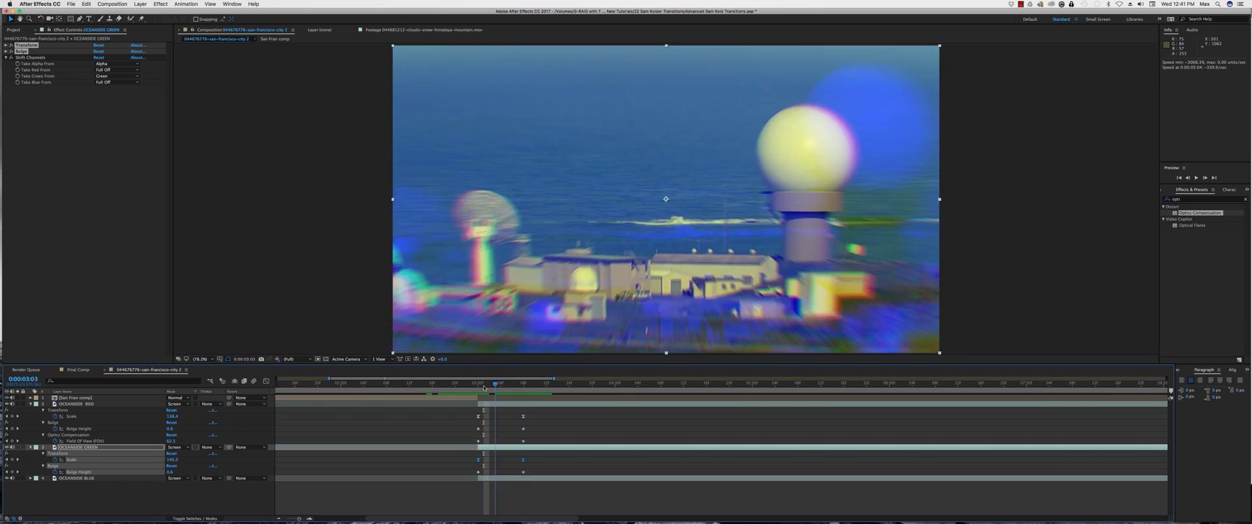
pyautogui.hotkey('ctrl', 'Down')
pyautogui.press('u')
pyautogui.hotkey('shift', 'F3')
pyautogui.hotkey('shift', 'F3')
pyautogui.click(493, 386)
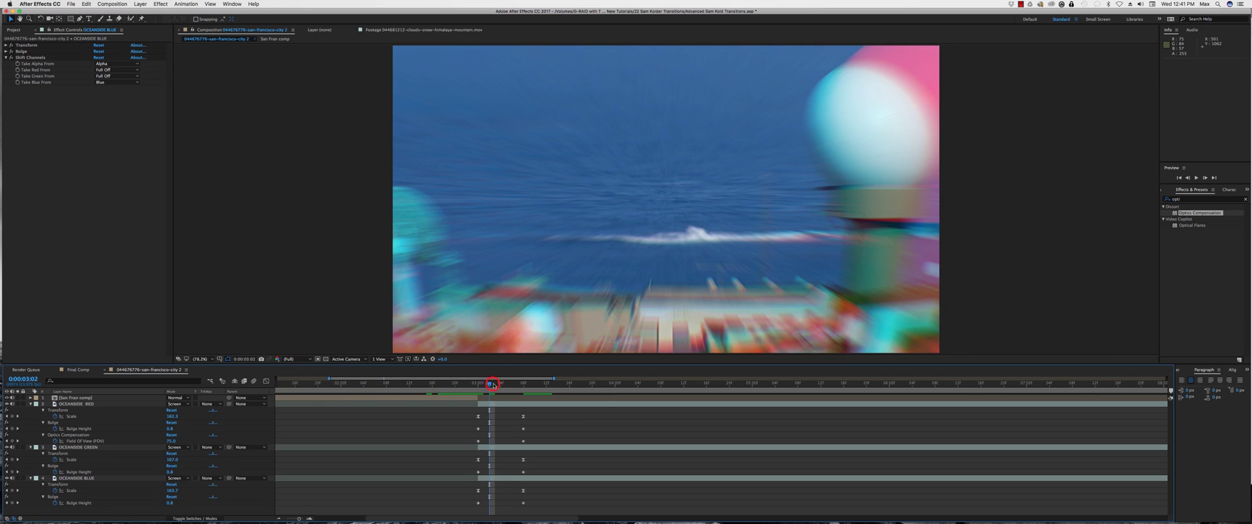
pyautogui.moveTo(494, 385); pyautogui.dragTo(603, 386)
# Set the work area to run from 0:00:02:12 to 0:00:04:00
pyautogui.press('n')
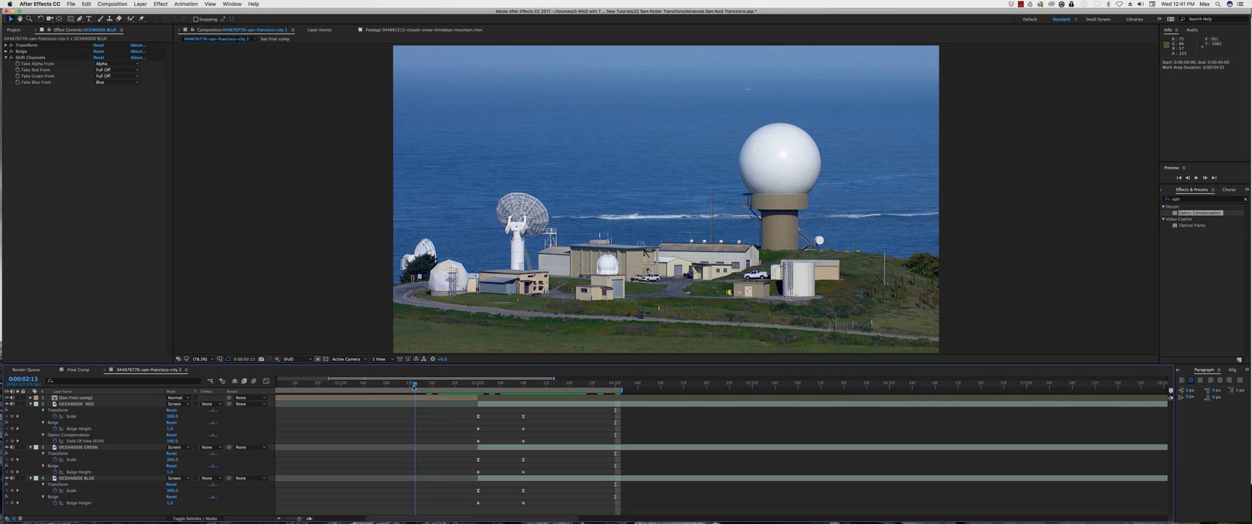
pyautogui.click(407, 389)
pyautogui.press('b')
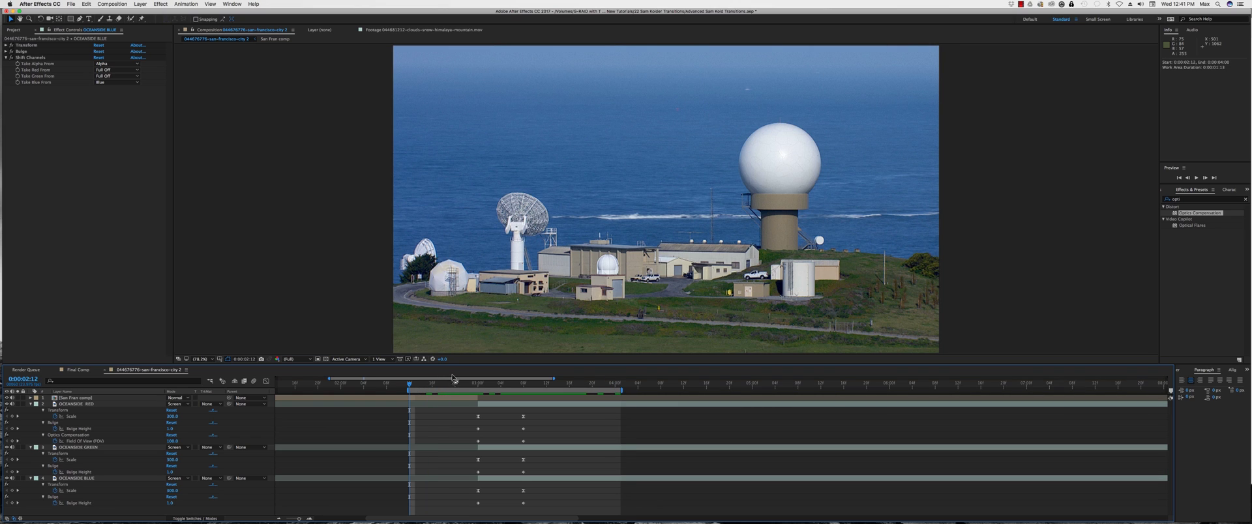
# Play and stop a preview of the transition, then scrub back to a mid-transition frame
pyautogui.click(1196, 178)
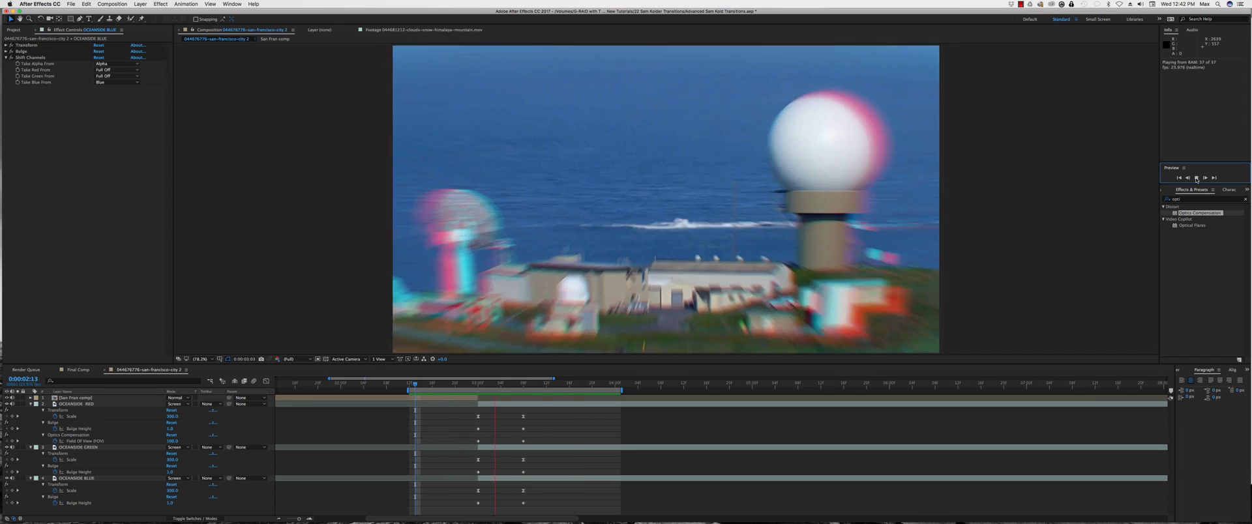
pyautogui.click(1131, 259)
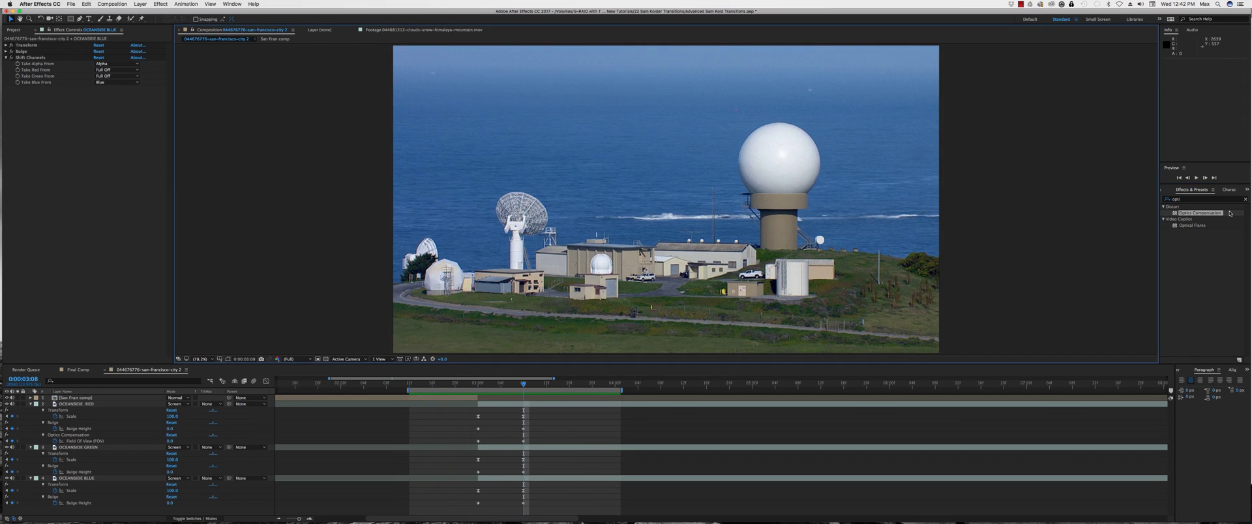
pyautogui.moveTo(497, 383); pyautogui.dragTo(542, 417)
# Collapse the properties of the OCEANSIDE RED, GREEN and BLUE layers
pyautogui.click(545, 404)
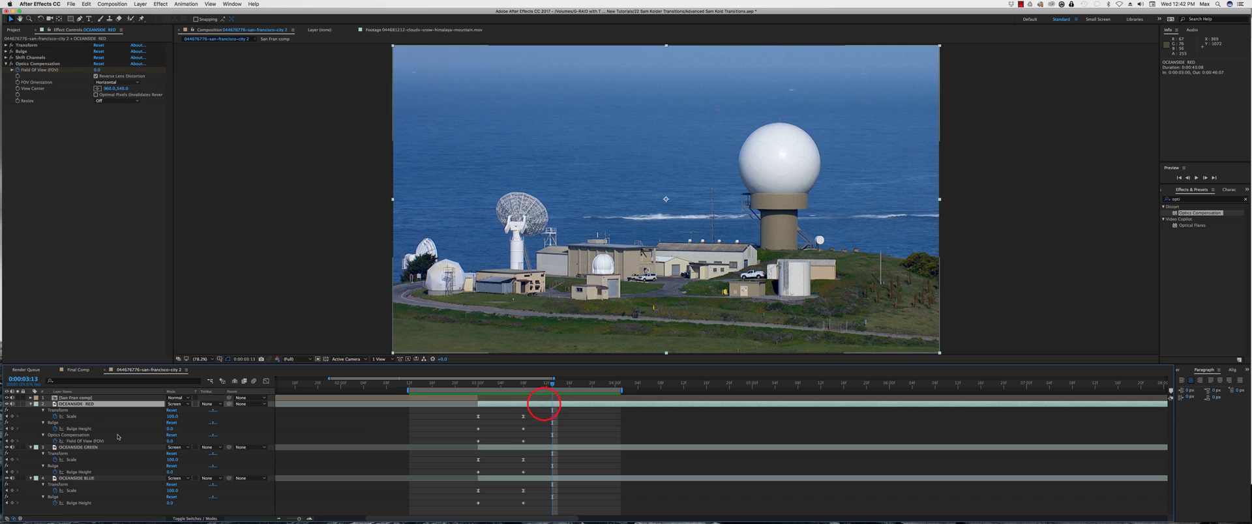
pyautogui.click(32, 403)
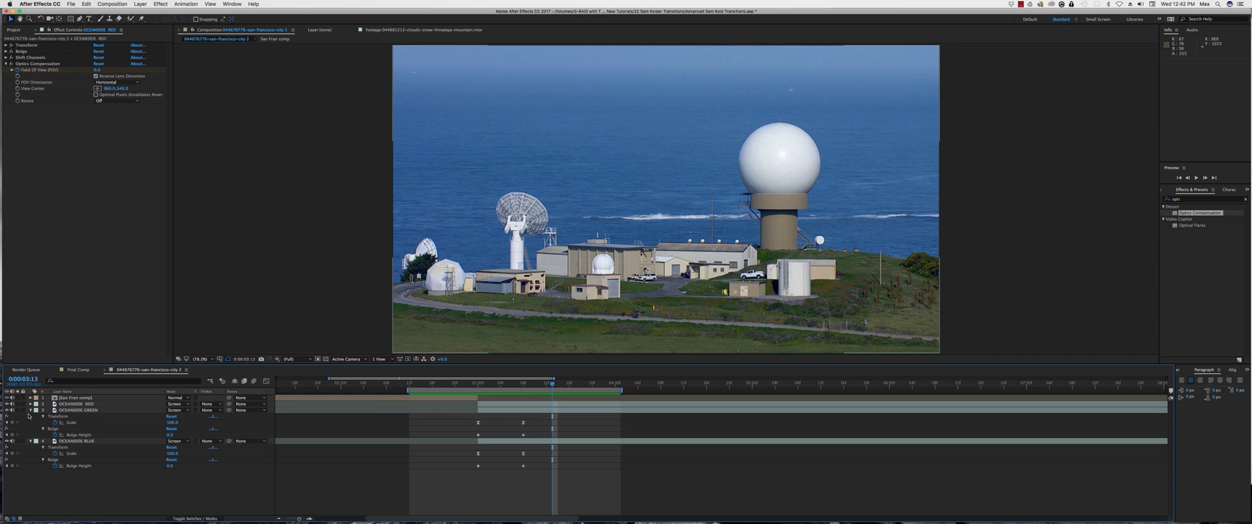
pyautogui.click(30, 411)
pyautogui.click(31, 417)
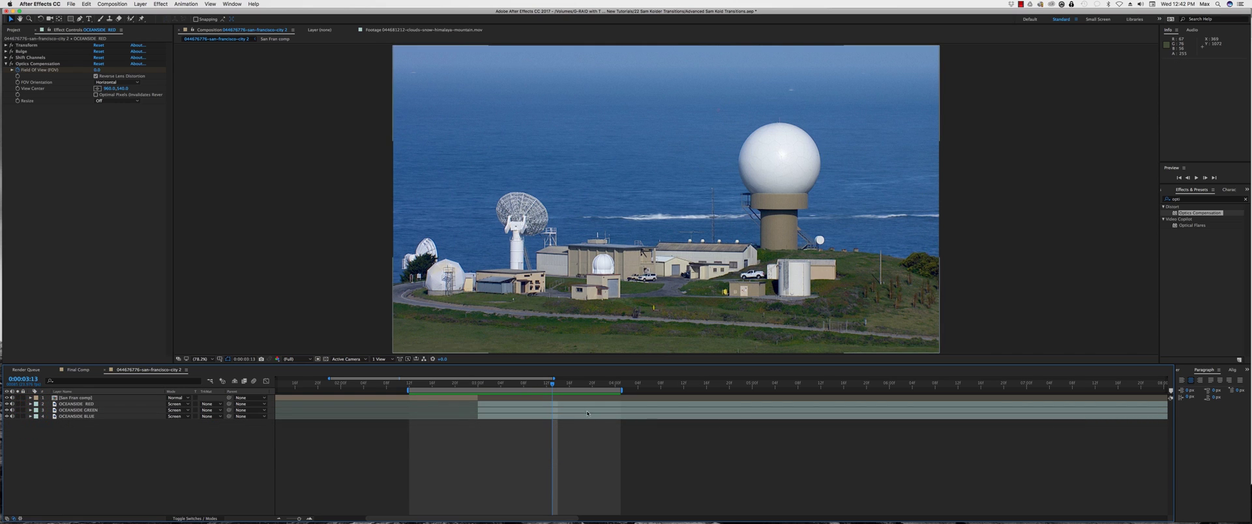
pyautogui.click(585, 416)
pyautogui.keyDown('shift'); pyautogui.click(587, 404); pyautogui.keyUp('shift')
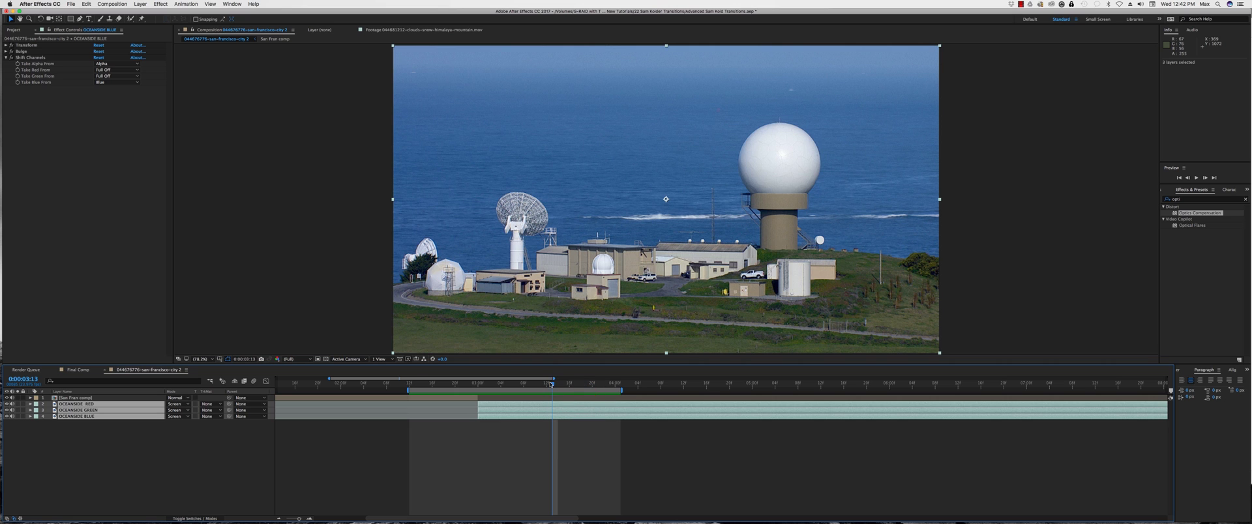
# At 0:00:03:09, raise OCEANSIDE RED's Optics Compensation Field of View to 113.6
pyautogui.moveTo(551, 385); pyautogui.dragTo(558, 384)
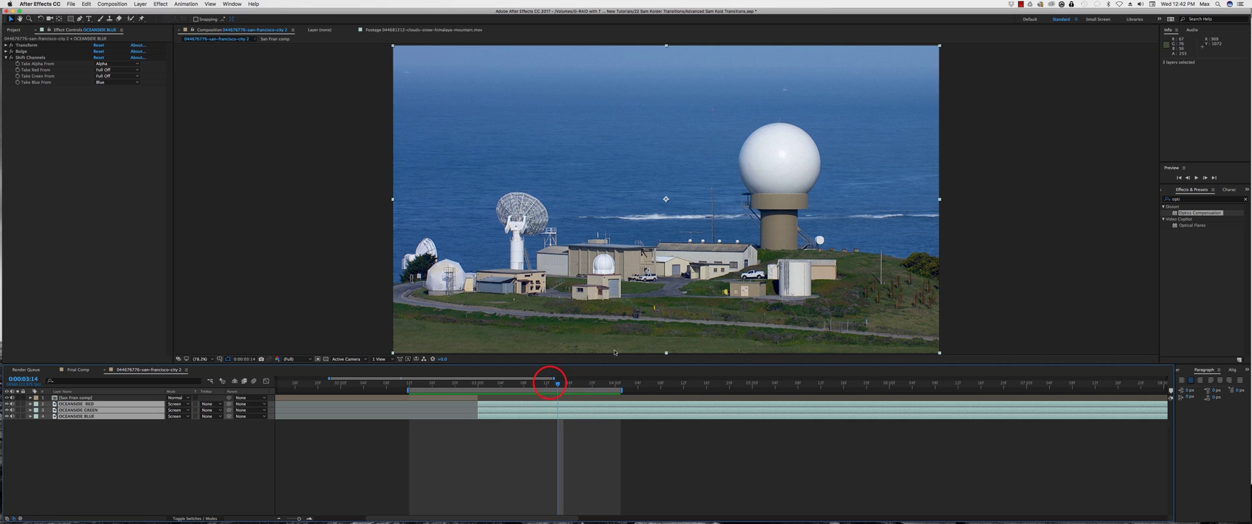
pyautogui.click(569, 421)
pyautogui.click(562, 385)
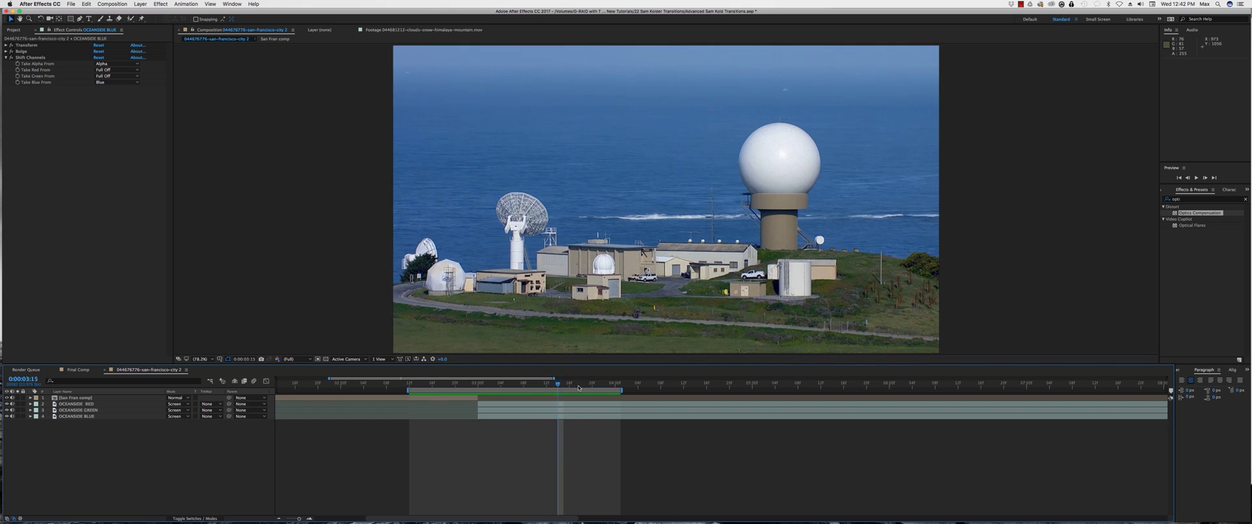
pyautogui.click(529, 385)
pyautogui.click(541, 405)
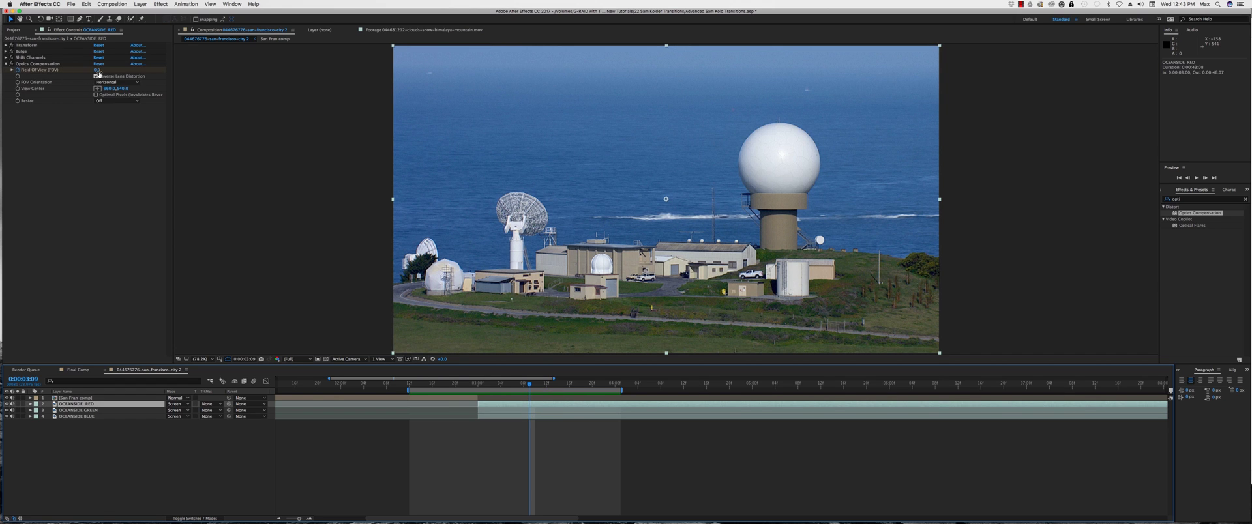
pyautogui.moveTo(98, 70); pyautogui.dragTo(304, 84)
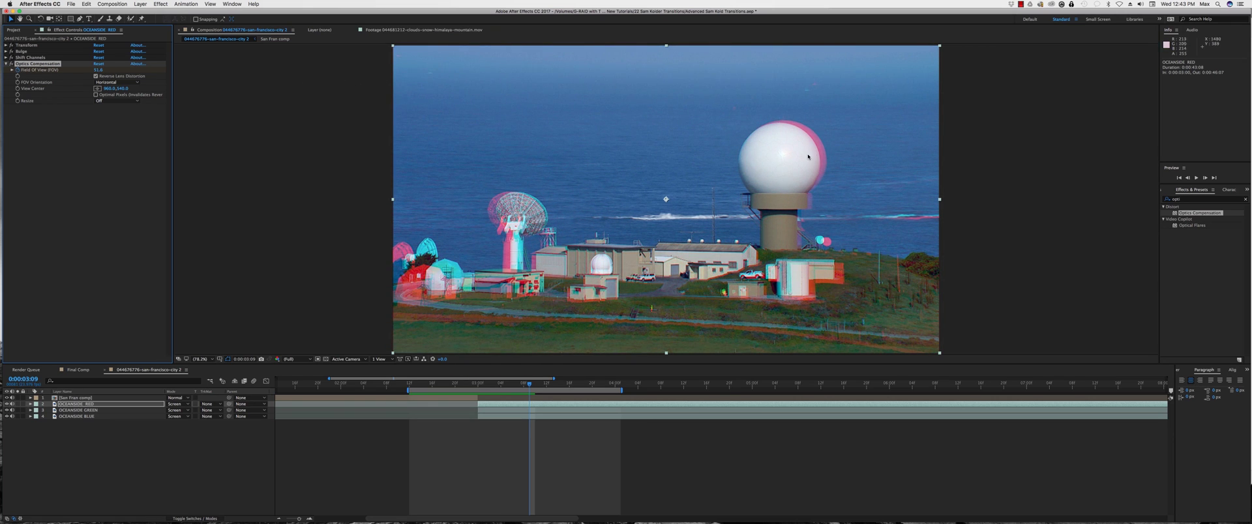